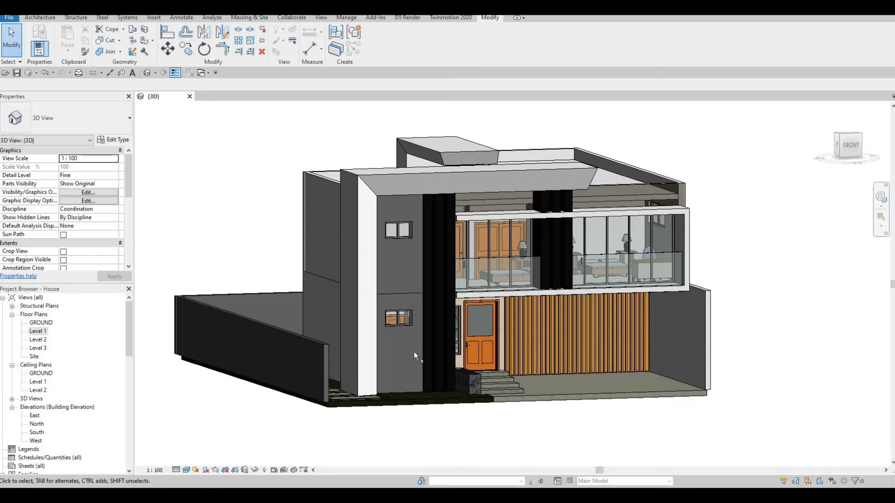
# - Move the main entrance door sideways over the adjacent narrow glazed panel and delete the conflicting curtain wall elements
pyautogui.keyDown('shift'); pyautogui.moveTo(287, 358); pyautogui.dragTo(242, 351, button='middle'); pyautogui.keyUp('shift')
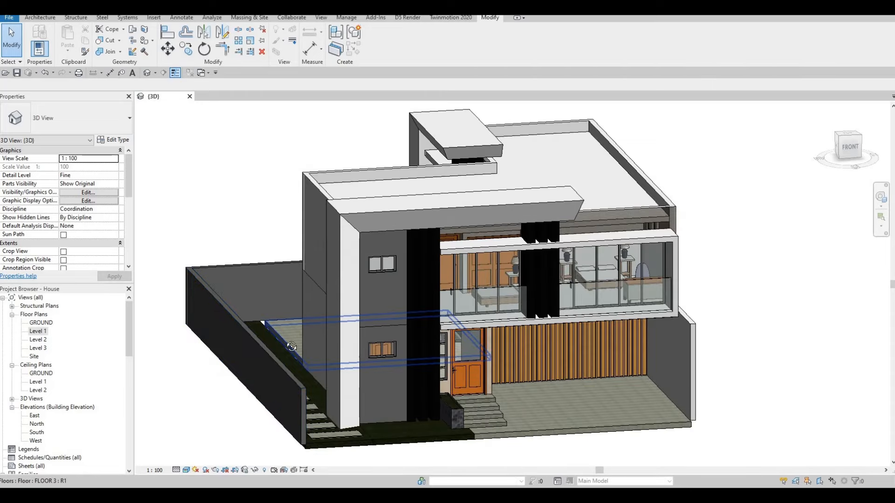
pyautogui.keyDown('shift'); pyautogui.moveTo(372, 363); pyautogui.dragTo(330, 360, button='middle'); pyautogui.keyUp('shift')
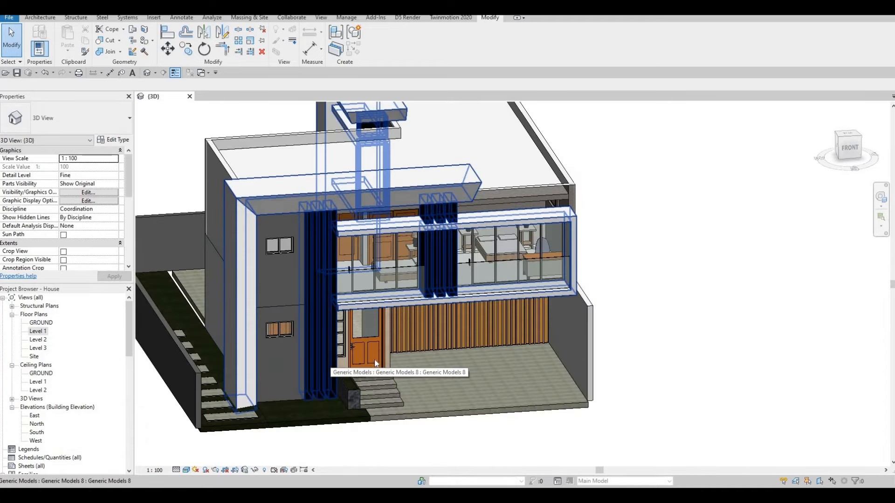
pyautogui.scroll(5, 366, 341)
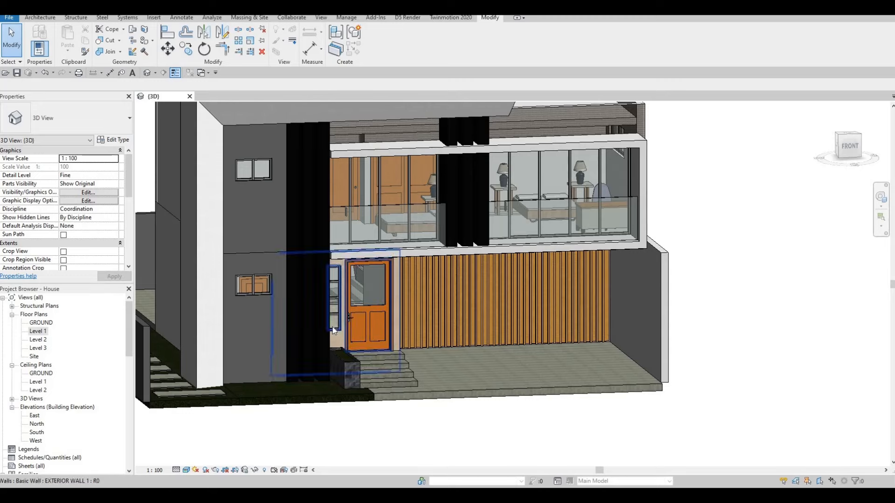
pyautogui.scroll(3, 335, 322)
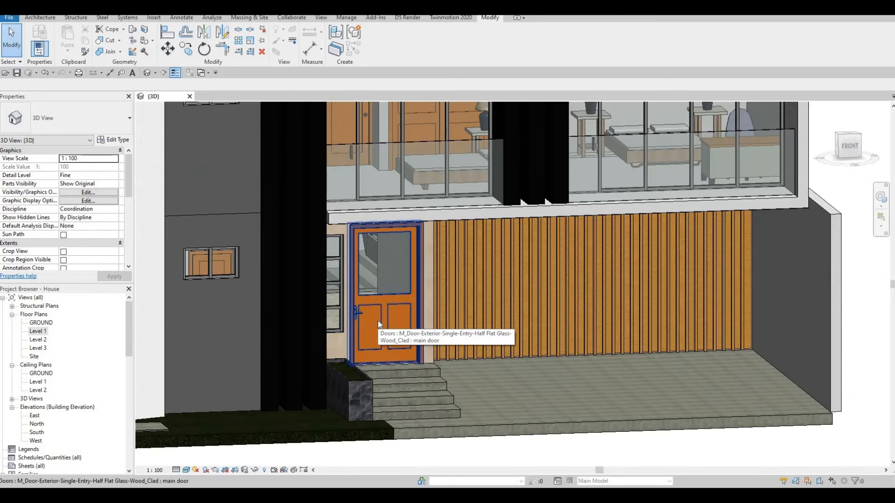
pyautogui.keyDown('shift'); pyautogui.moveTo(378, 320); pyautogui.dragTo(325, 313, button='middle'); pyautogui.keyUp('shift')
pyautogui.moveTo(325, 315); pyautogui.dragTo(291, 313)
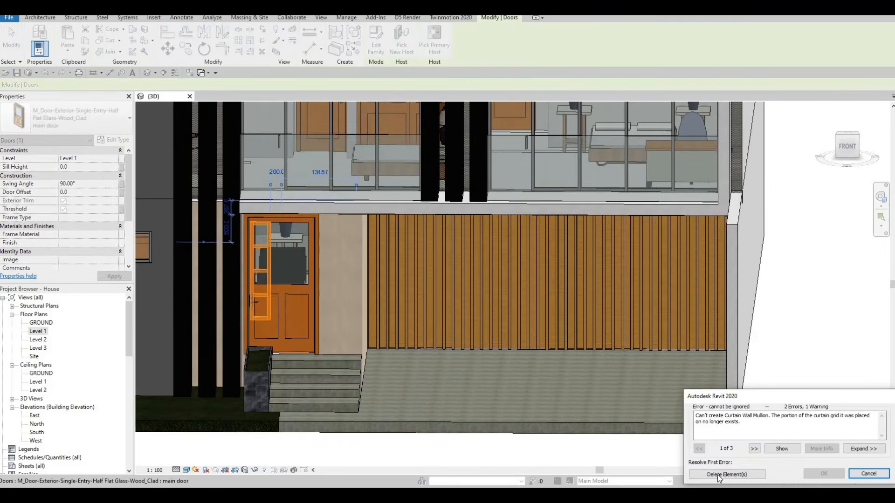
pyautogui.click(718, 474)
pyautogui.press('Escape')
pyautogui.press('Escape')
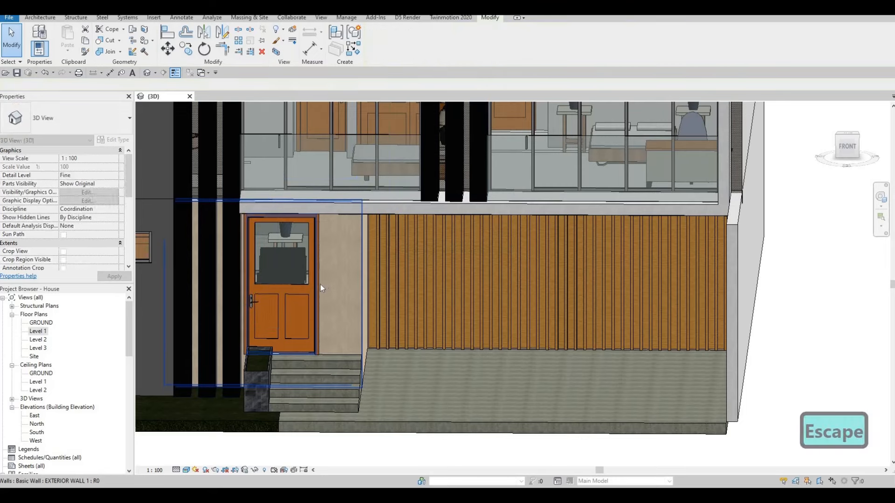
# - Nudge the main door about 120 mm back towards the timber-slatted wall
pyautogui.click(313, 285)
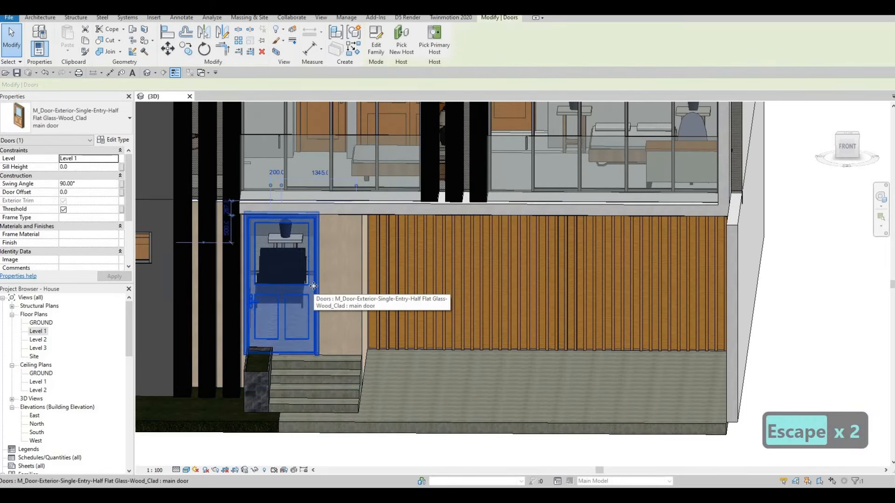
pyautogui.press('Right')
pyautogui.press('Right')
pyautogui.press('Right')
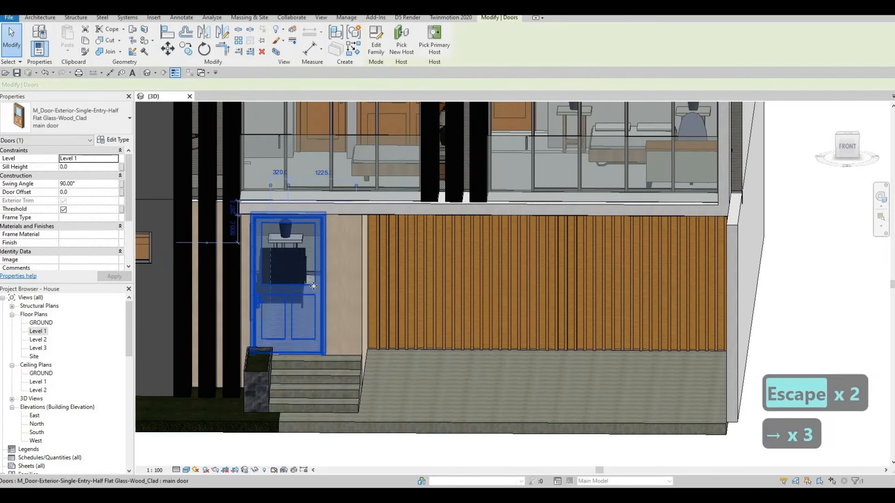
pyautogui.press('Escape')
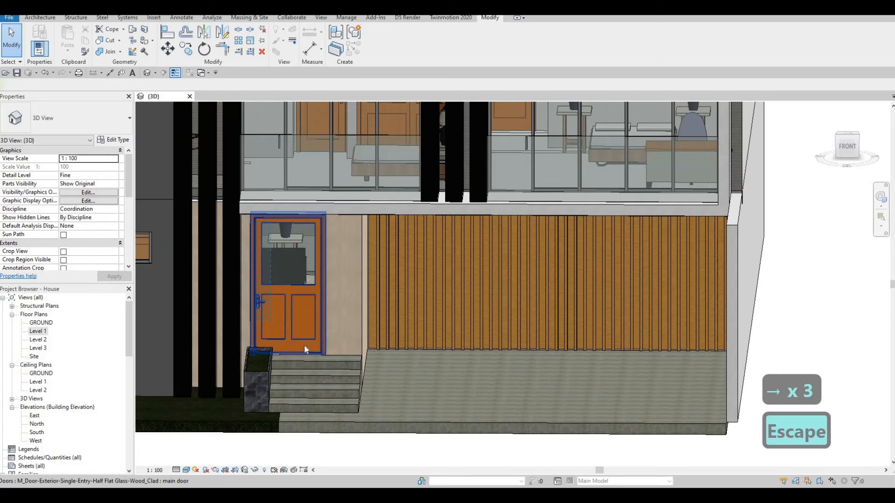
pyautogui.press('Escape')
# - In the GROUND floor plan, move the planter to the opposite side of the entrance stair, flush with the corner of the exterior wall
pyautogui.click(268, 376)
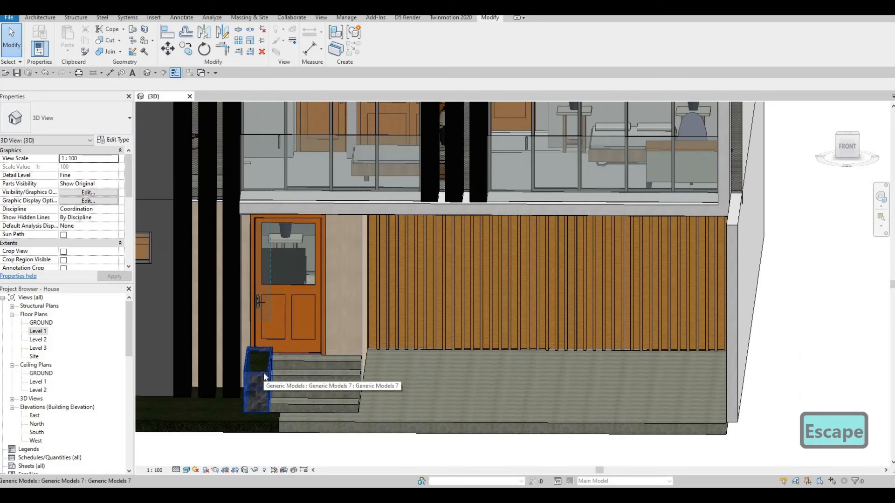
pyautogui.click(357, 373)
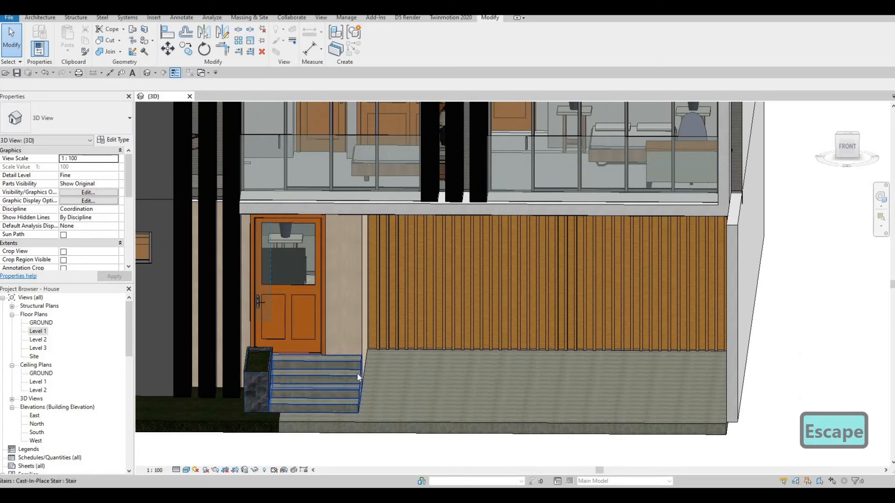
pyautogui.click(250, 380)
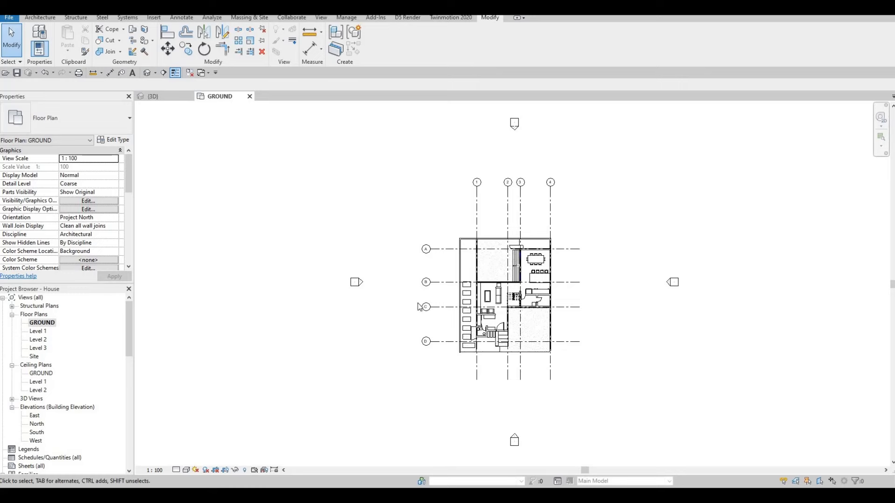
pyautogui.scroll(10, 419, 307)
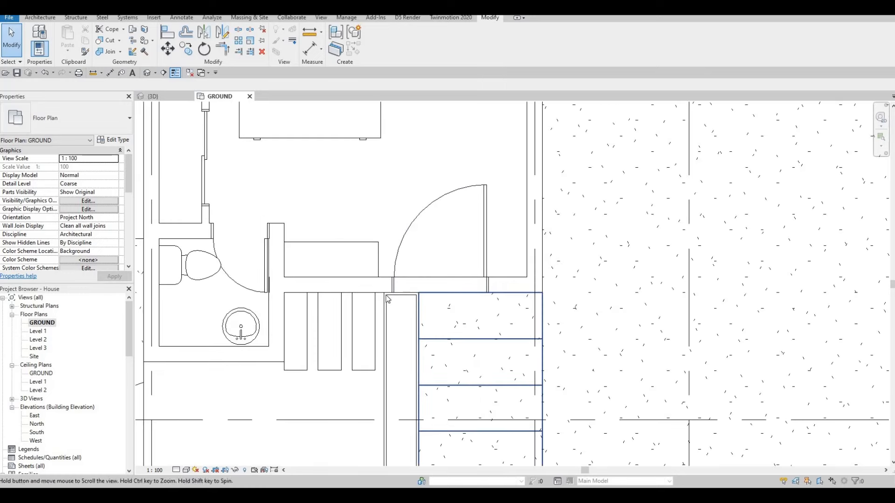
pyautogui.scroll(-2, 388, 299)
pyautogui.click(391, 279)
pyautogui.press('Escape')
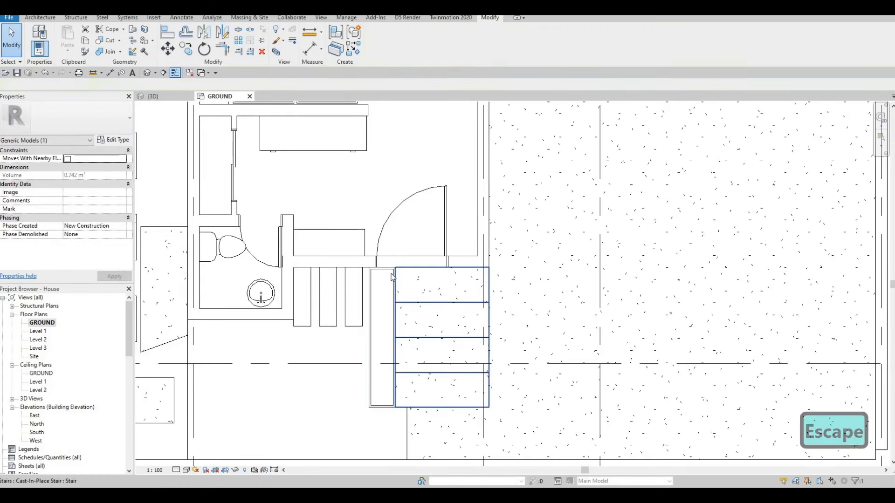
pyautogui.click(391, 278)
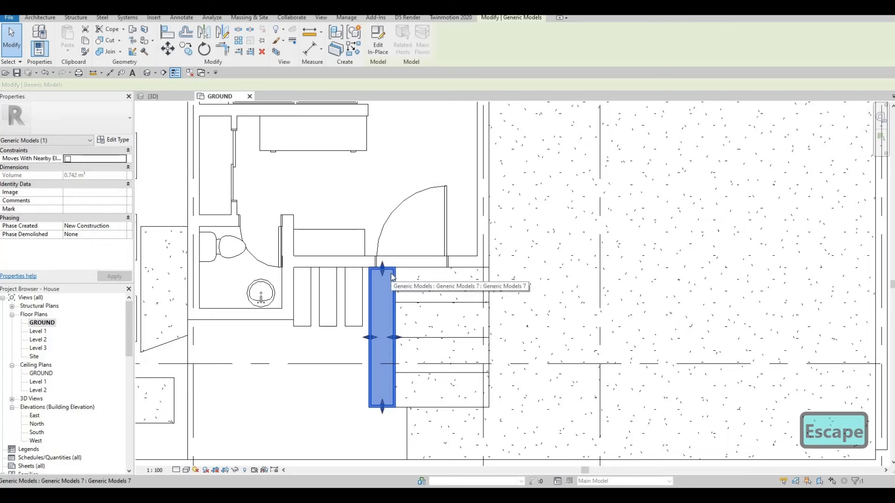
pyautogui.press('m')
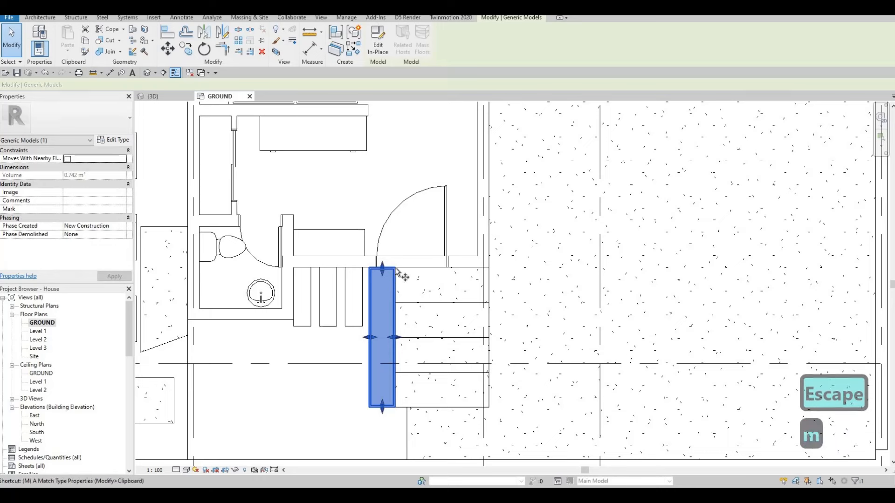
pyautogui.press('v')
pyautogui.click(395, 269)
pyautogui.click(486, 269)
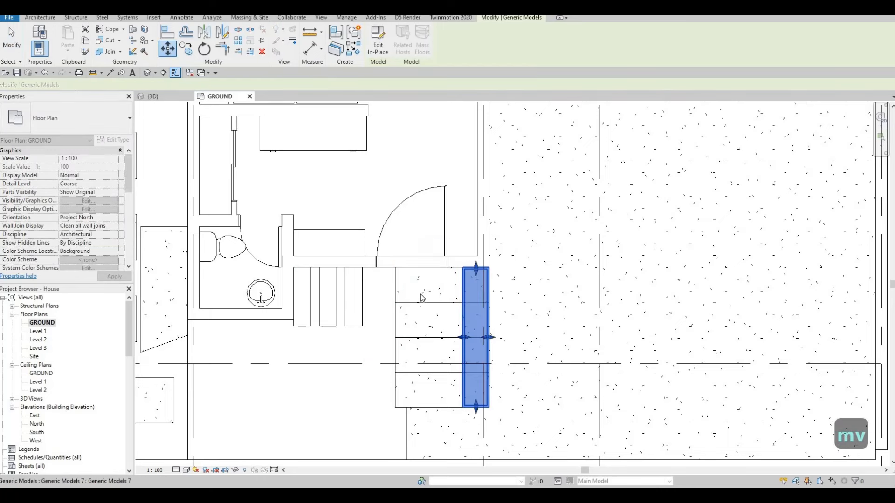
pyautogui.press('Escape')
pyautogui.press('Escape')
# - Move the entrance stair sideways along the exterior wall so that it sits beside the relocated planter
pyautogui.click(408, 293)
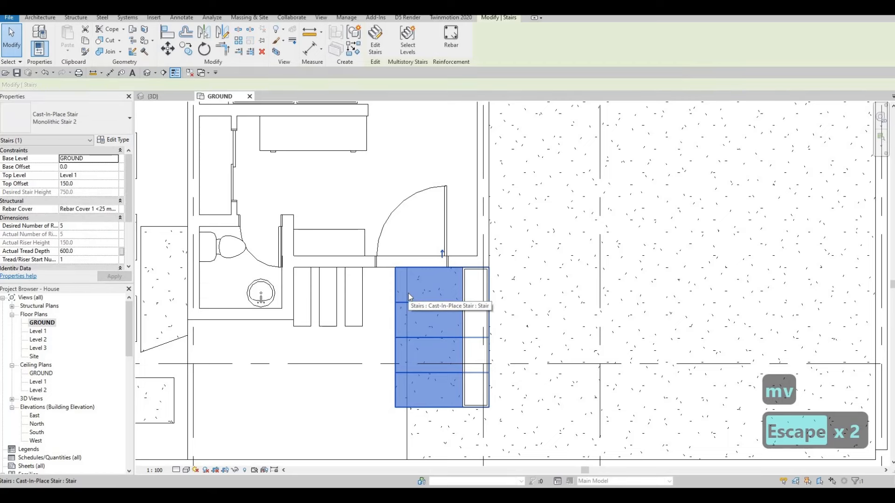
pyautogui.press('m')
pyautogui.press('v')
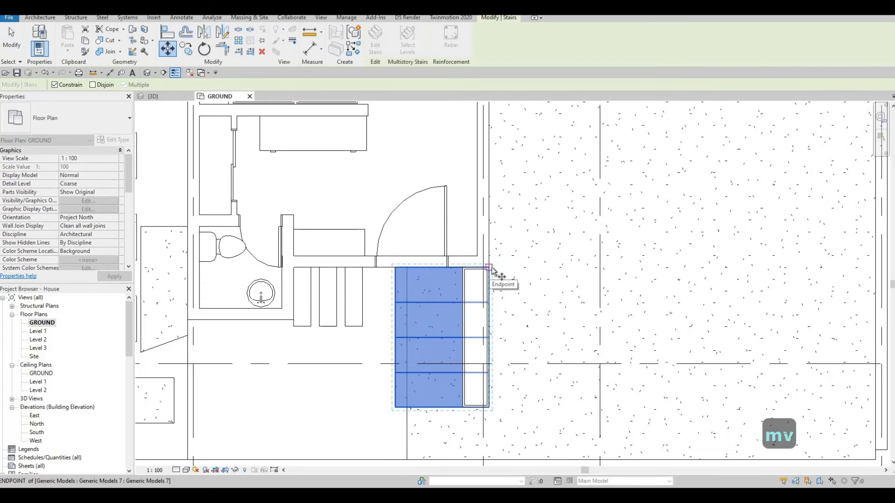
pyautogui.scroll(5, 491, 272)
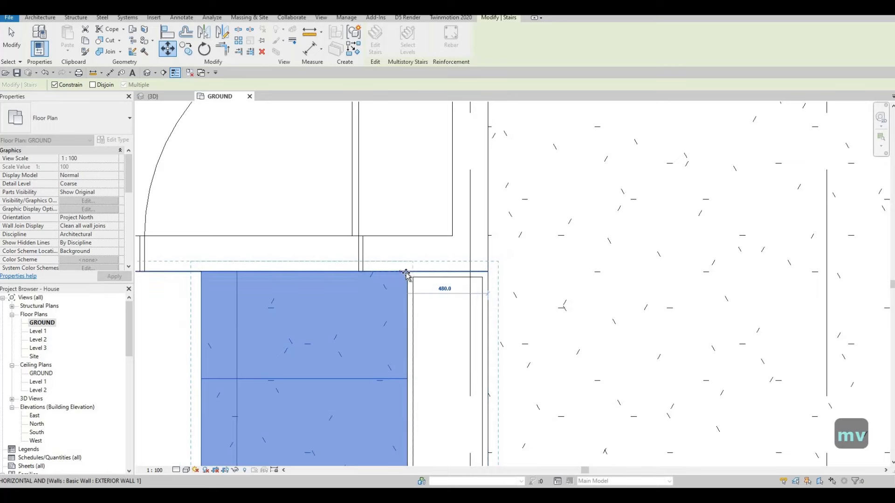
pyautogui.click(401, 290)
pyautogui.scroll(-3, 401, 291)
pyautogui.press('Escape')
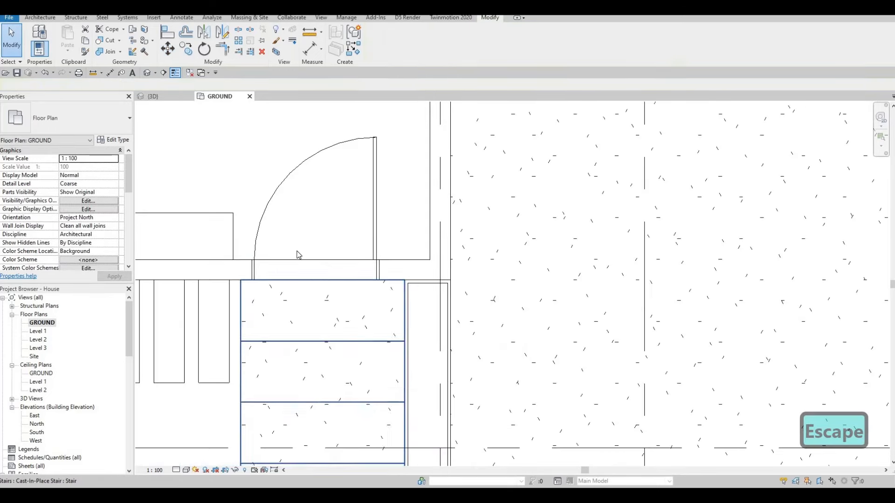
# - Edit the entrance stair and widen its run to about 1693 mm on the side away from the planter
pyautogui.moveTo(296, 253); pyautogui.dragTo(305, 222, button='middle')
pyautogui.click(305, 222)
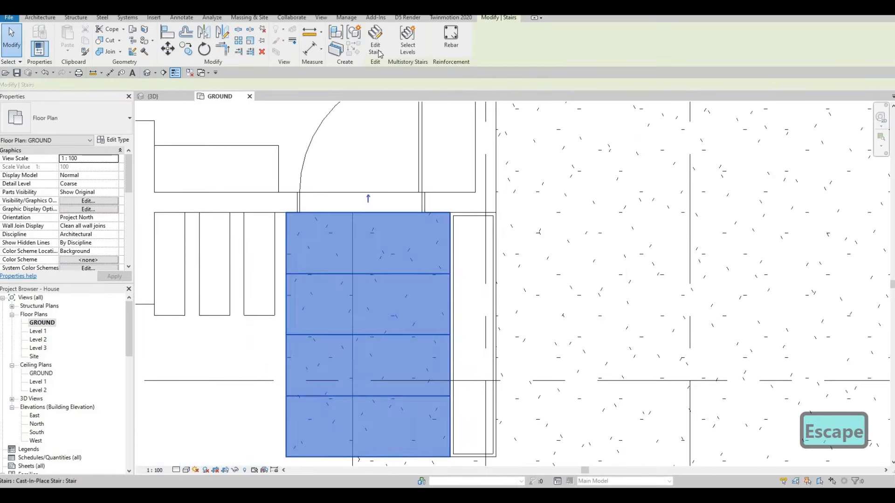
pyautogui.doubleClick(289, 286)
pyautogui.moveTo(285, 335); pyautogui.dragTo(275, 334)
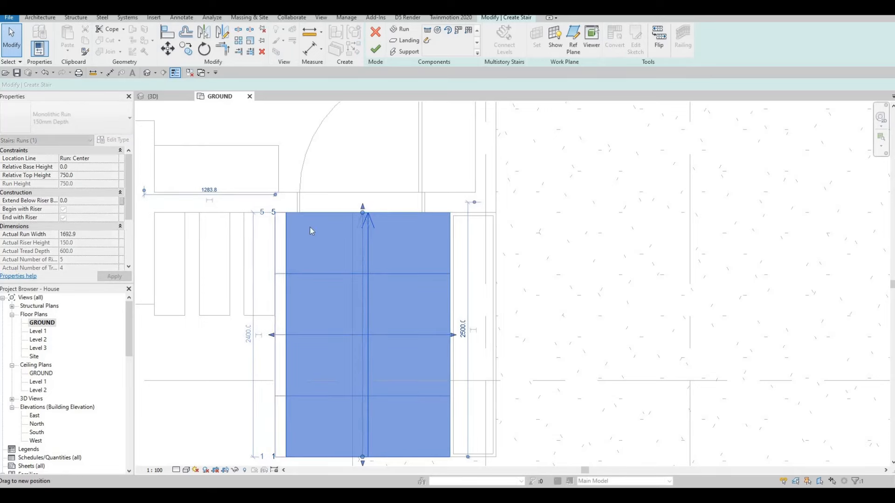
pyautogui.press('Escape')
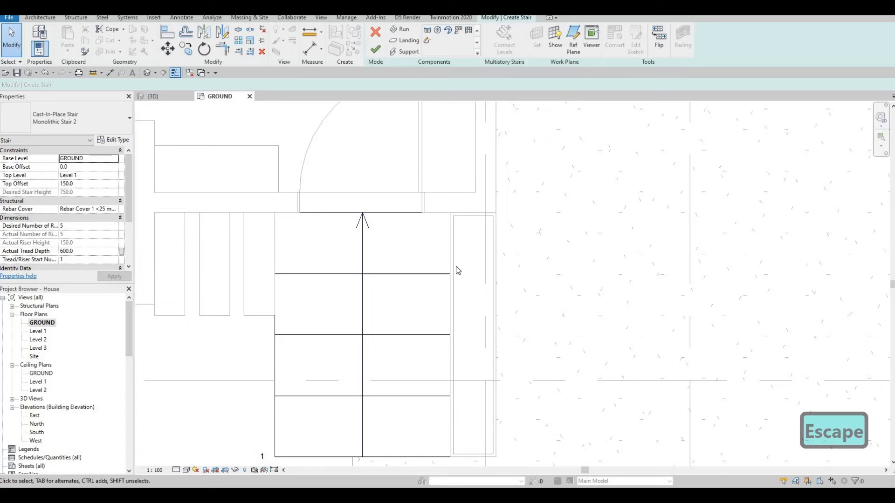
pyautogui.moveTo(433, 287); pyautogui.dragTo(380, 330, button='middle')
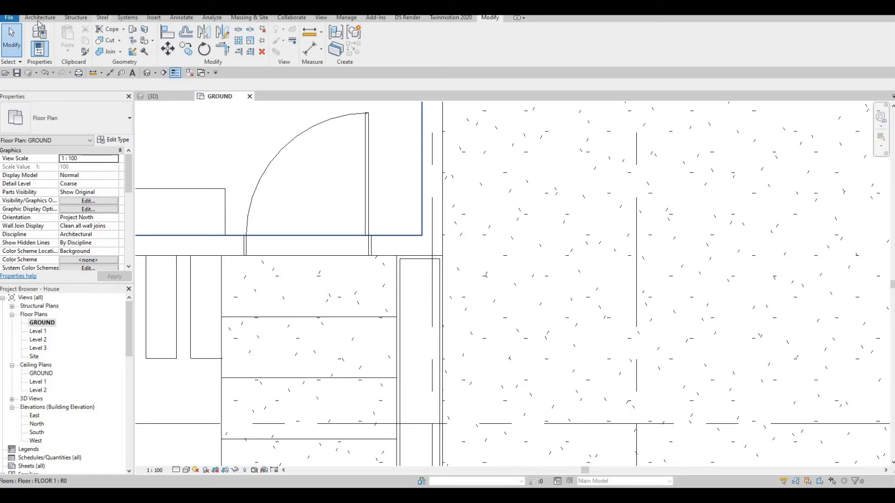
# - Draw a curtain wall 320 mm long inside the exterior wall beside the main door and cut the exterior wall around it
pyautogui.click(40, 18)
pyautogui.click(39, 39)
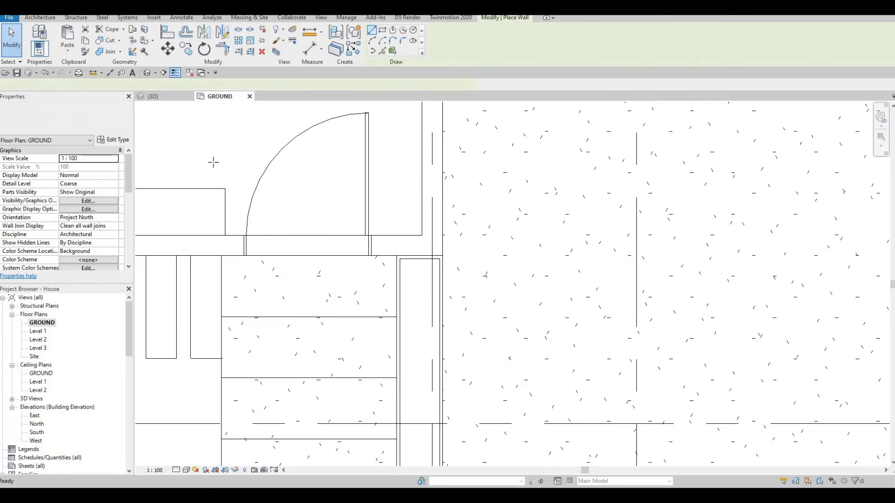
pyautogui.scroll(2, 381, 246)
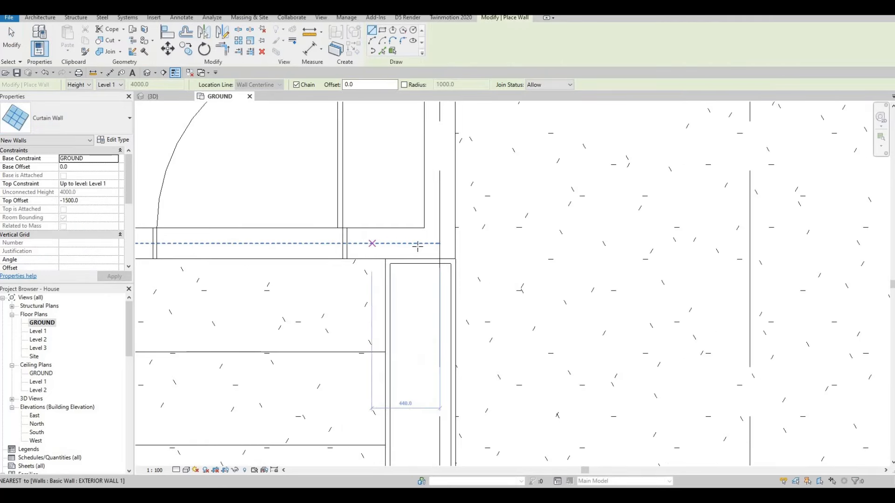
pyautogui.click(366, 239)
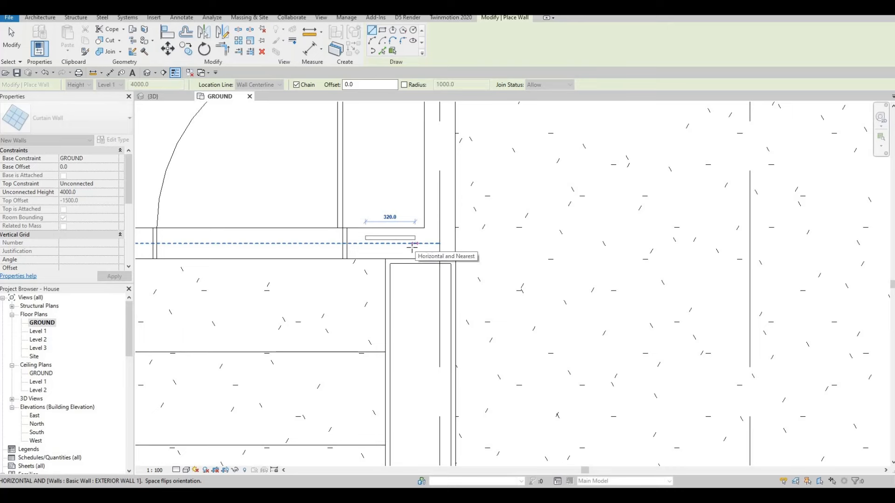
pyautogui.click(412, 246)
pyautogui.press('Escape')
pyautogui.press('Escape')
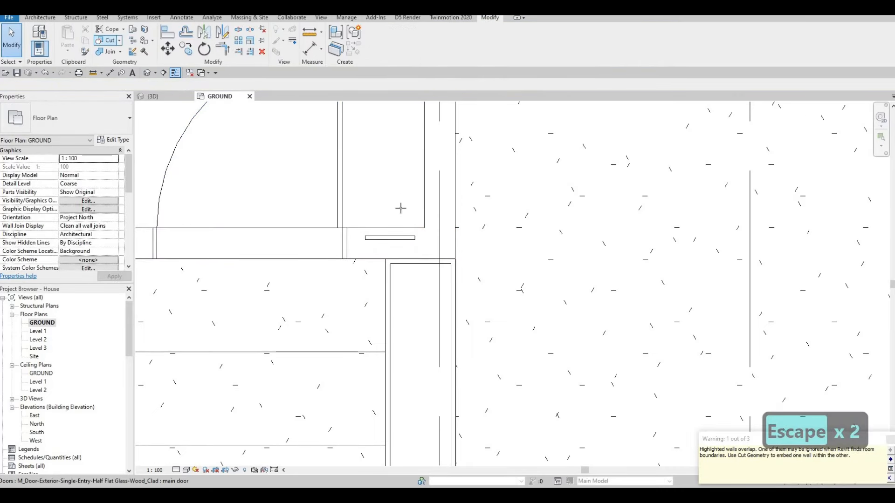
pyautogui.click(397, 239)
pyautogui.click(325, 227)
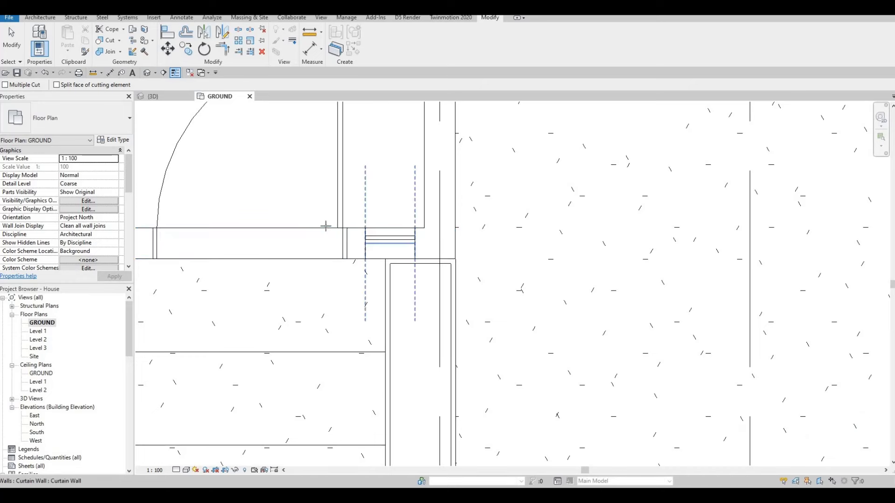
# - In the 3D view, lower the new curtain wall's top to near the door head and raise its base above the planter
pyautogui.click(148, 73)
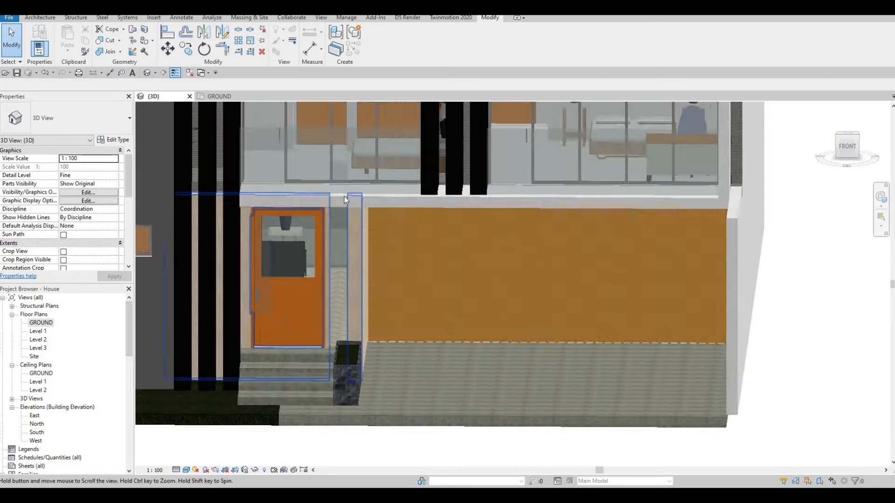
pyautogui.click(334, 129)
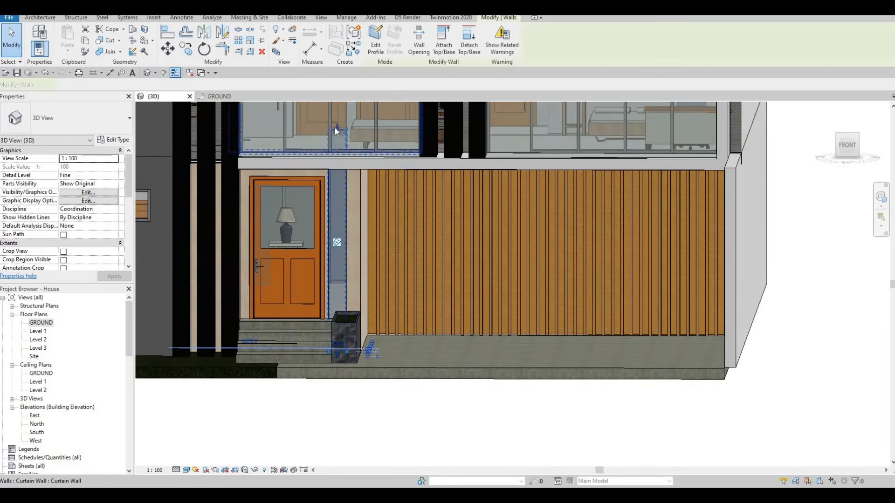
pyautogui.click(333, 261)
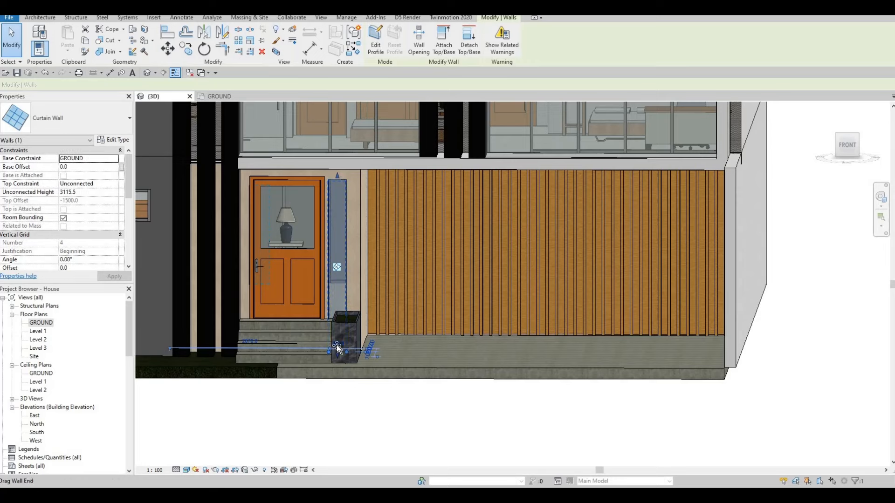
pyautogui.moveTo(338, 317); pyautogui.dragTo(339, 299)
pyautogui.press('Escape')
pyautogui.keyDown('shift'); pyautogui.moveTo(389, 282); pyautogui.dragTo(321, 323, button='middle'); pyautogui.keyUp('shift')
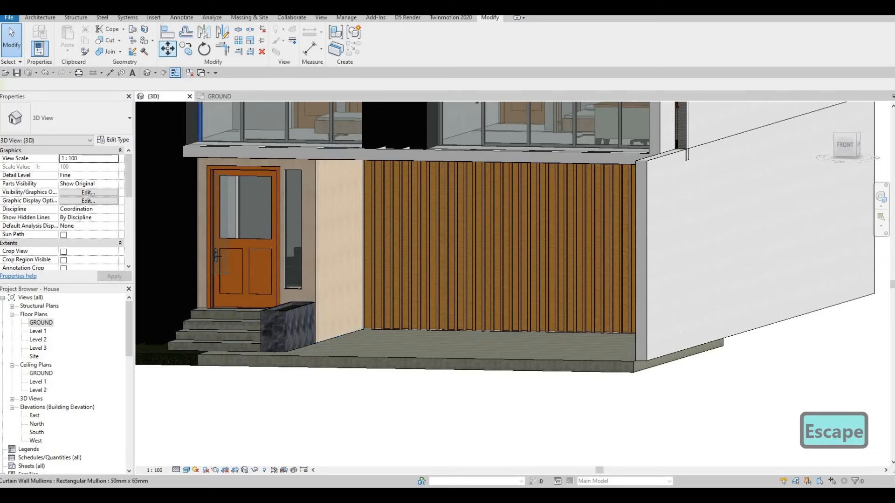
# - Divide the narrow sidelight curtain wall beside the main door with three evenly spaced horizontal curtain grid lines
pyautogui.click(40, 18)
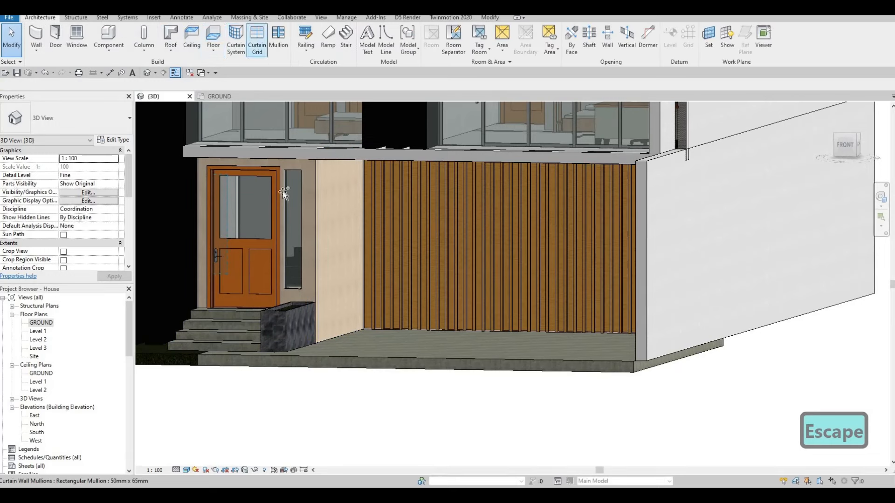
pyautogui.click(299, 231)
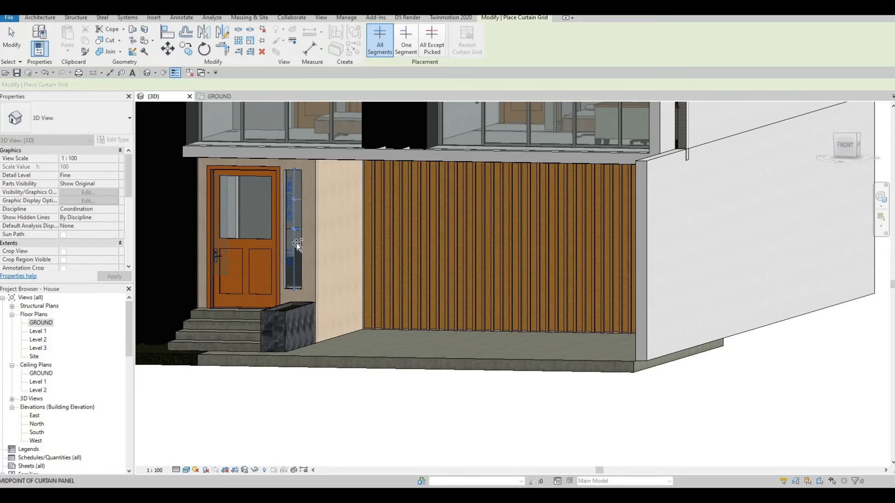
pyautogui.click(297, 258)
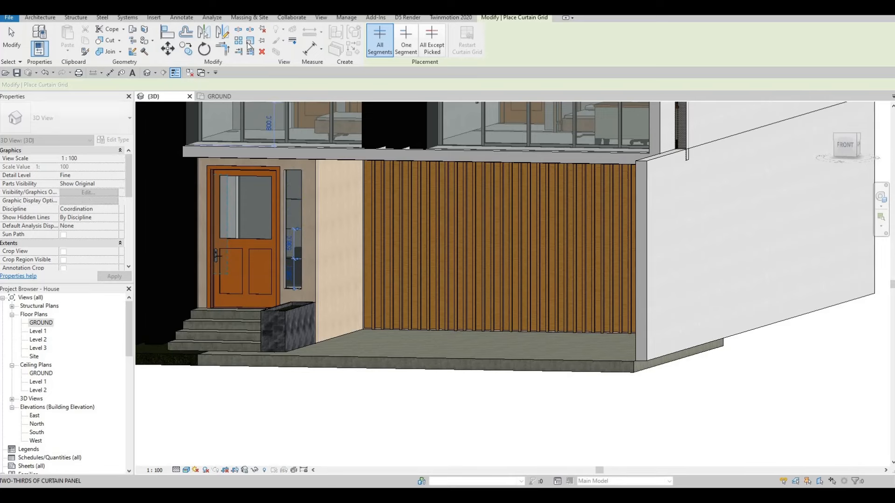
pyautogui.press('Escape')
pyautogui.press('Escape')
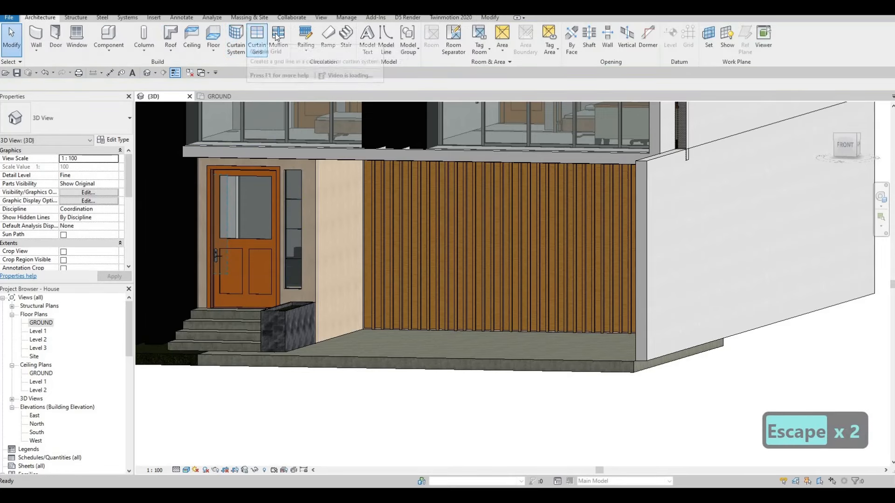
# - Place 50mm x 65mm Rectangular Mullions on all grid lines of the sidelight curtain wall
pyautogui.click(277, 37)
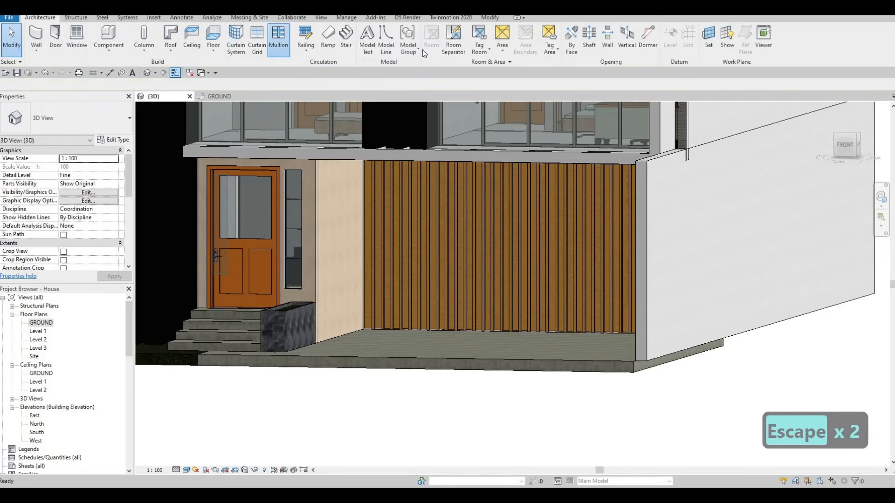
pyautogui.click(294, 189)
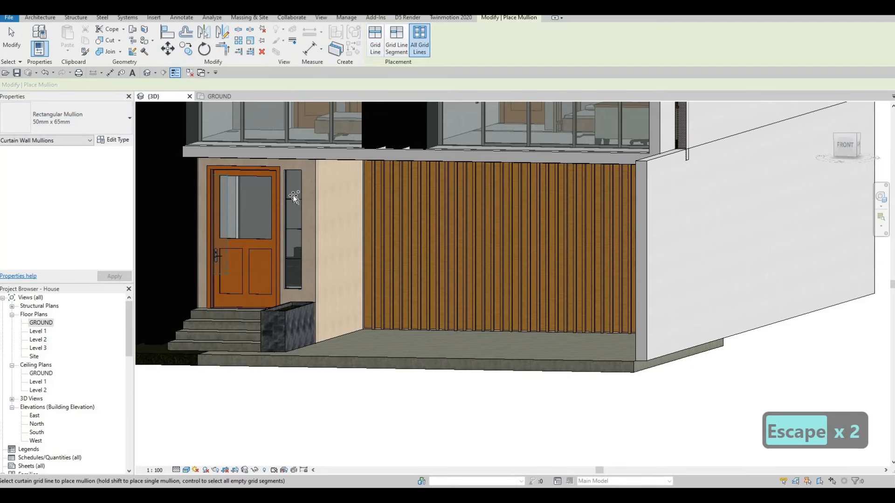
pyautogui.press('Escape')
pyautogui.keyDown('shift'); pyautogui.moveTo(319, 279); pyautogui.dragTo(321, 257, button='middle'); pyautogui.keyUp('shift')
pyautogui.press('Escape')
# - Paint the upper-storey exterior wall faces around the balcony glazing with the Textile - Slate Blue material
pyautogui.keyDown('shift'); pyautogui.moveTo(403, 274); pyautogui.dragTo(457, 333, button='middle'); pyautogui.keyUp('shift')
pyautogui.scroll(-3, 448, 188)
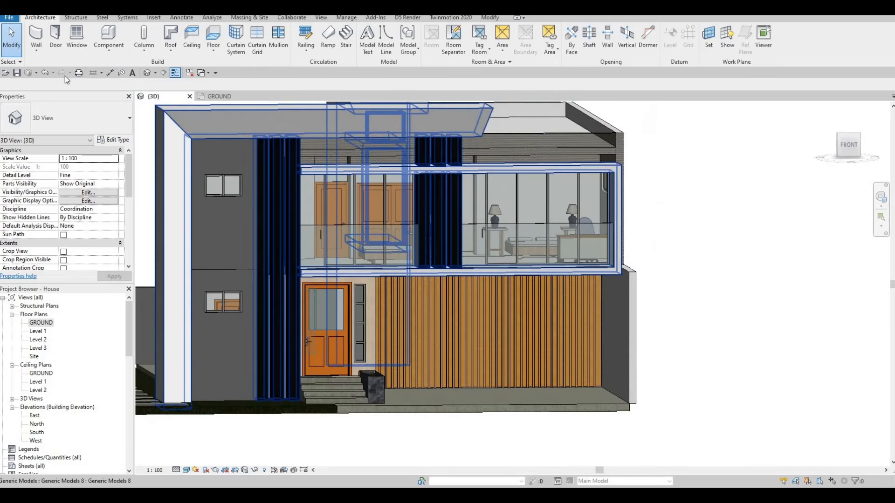
pyautogui.click(490, 17)
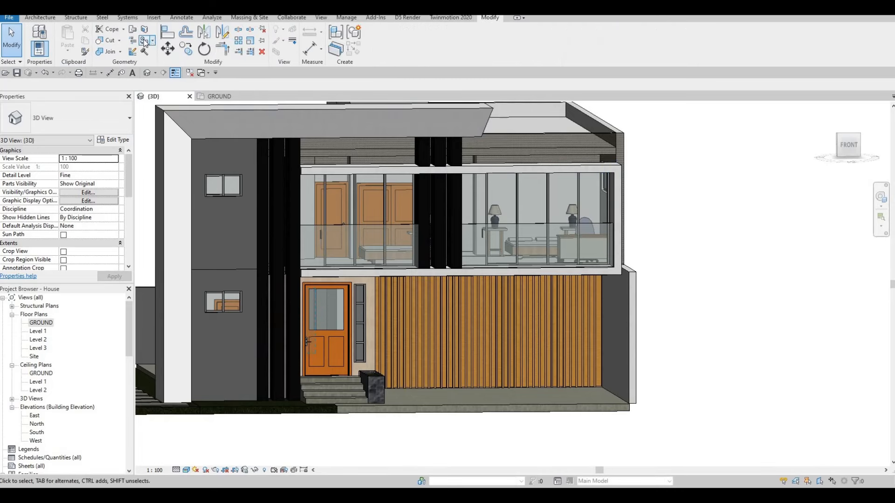
pyautogui.press('p')
pyautogui.press('t')
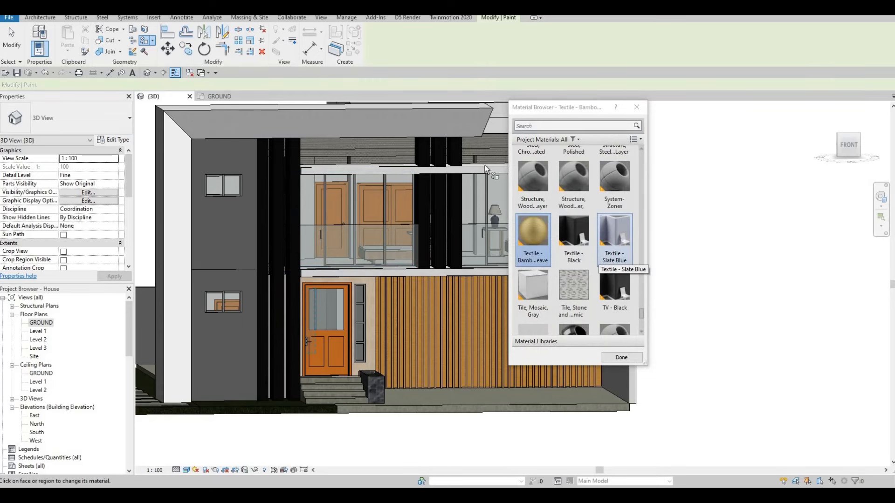
pyautogui.click(472, 148)
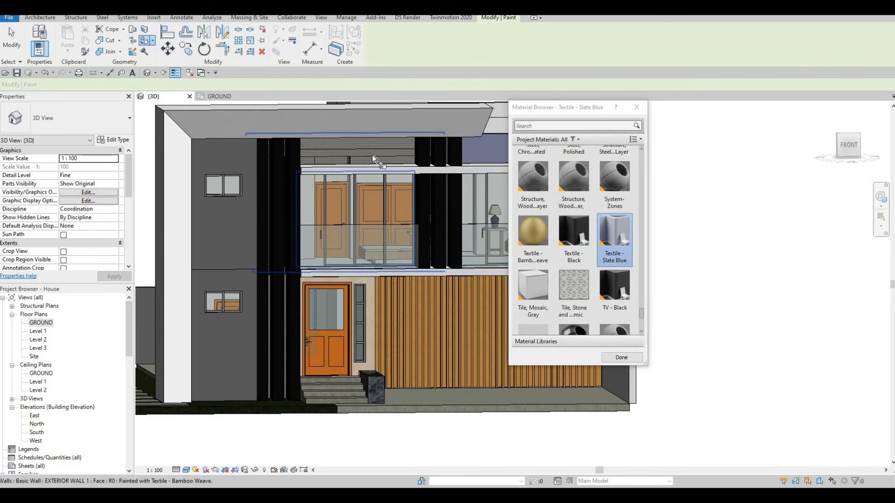
pyautogui.keyDown('shift'); pyautogui.moveTo(422, 240); pyautogui.dragTo(318, 161, button='middle'); pyautogui.keyUp('shift')
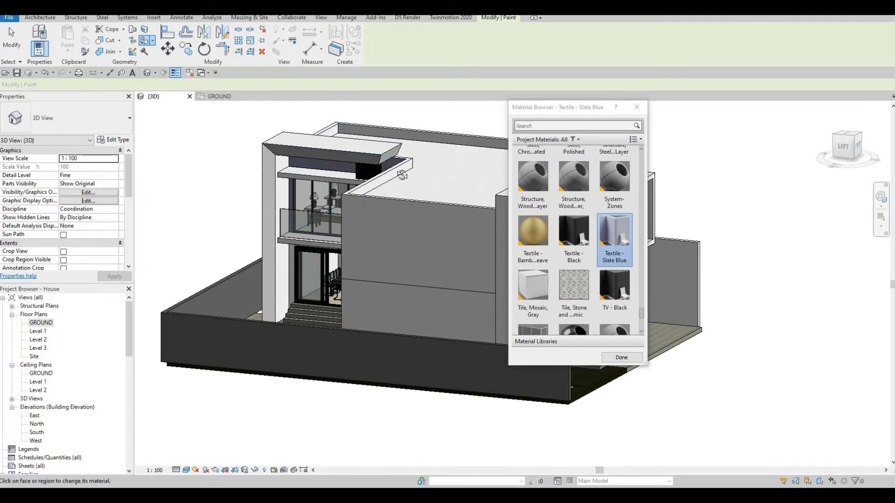
pyautogui.keyDown('shift'); pyautogui.moveTo(402, 175); pyautogui.dragTo(444, 255, button='middle'); pyautogui.keyUp('shift')
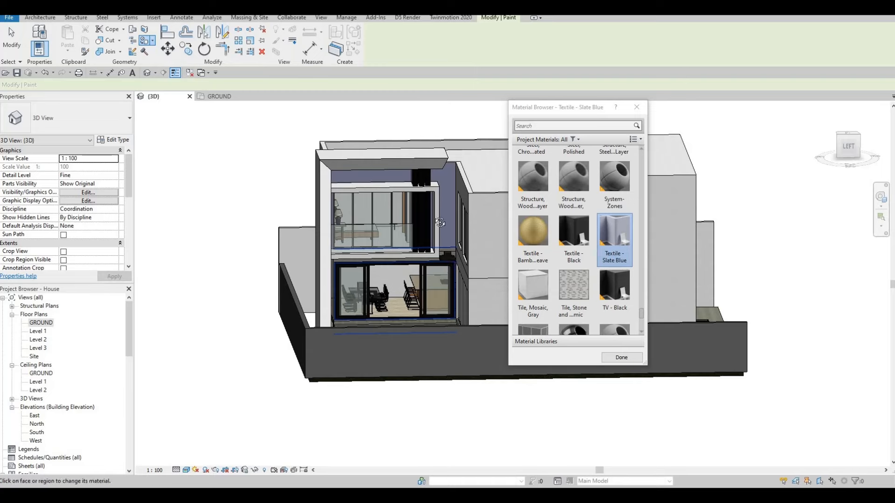
pyautogui.click(444, 255)
pyautogui.moveTo(433, 217)
pyautogui.keyDown('shift'); pyautogui.mouseDown(button='middle')
pyautogui.moveTo(462, 285)
pyautogui.moveTo(599, 269)
pyautogui.moveTo(622, 370)
pyautogui.moveTo(665, 326)
pyautogui.moveTo(496, 307)
pyautogui.moveTo(437, 312)
pyautogui.mouseUp(button='middle'); pyautogui.keyUp('shift')
pyautogui.click(622, 359)
# - In the GROUND floor plan, edit the FLOOR 2 side strip and pull its far edge back to the stepping stones near grid B
pyautogui.keyDown('shift'); pyautogui.moveTo(320, 312); pyautogui.dragTo(214, 247, button='middle'); pyautogui.keyUp('shift')
pyautogui.keyDown('shift'); pyautogui.moveTo(320, 206); pyautogui.dragTo(285, 305, button='middle'); pyautogui.keyUp('shift')
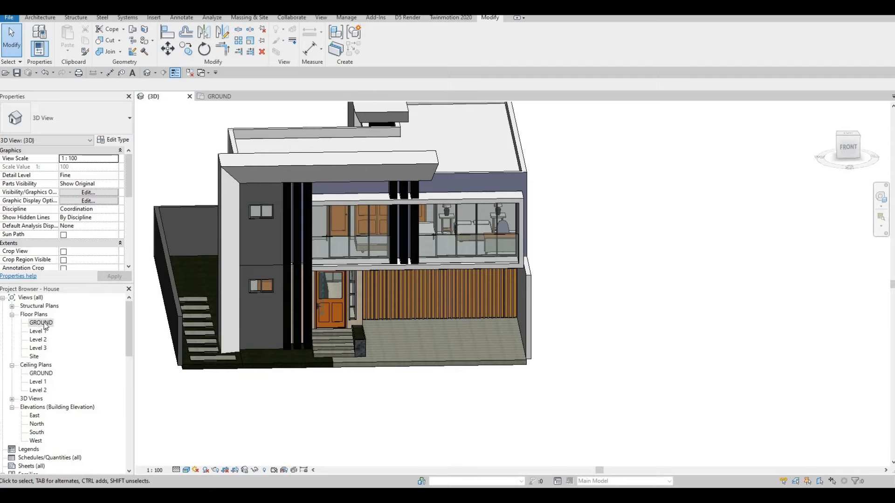
pyautogui.scroll(-7, 385, 286)
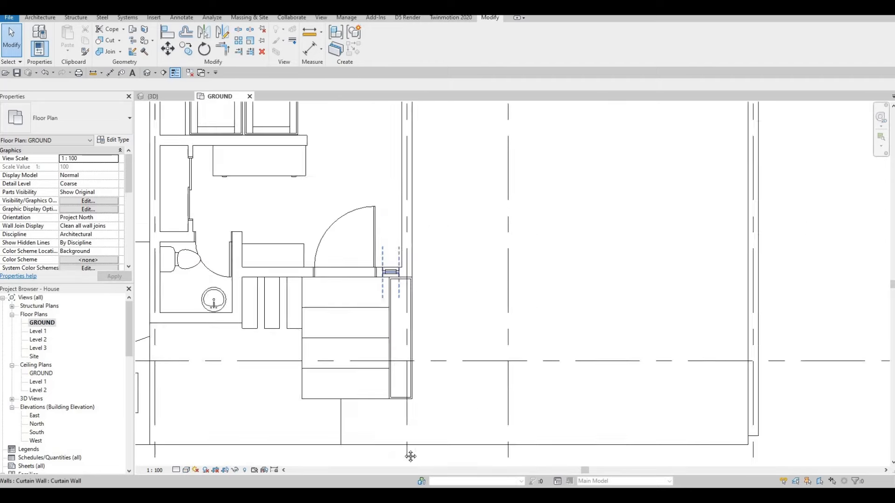
pyautogui.moveTo(404, 234); pyautogui.dragTo(461, 440, button='middle')
pyautogui.scroll(-3, 460, 439)
pyautogui.moveTo(369, 254); pyautogui.dragTo(368, 269, button='middle')
pyautogui.scroll(2, 366, 260)
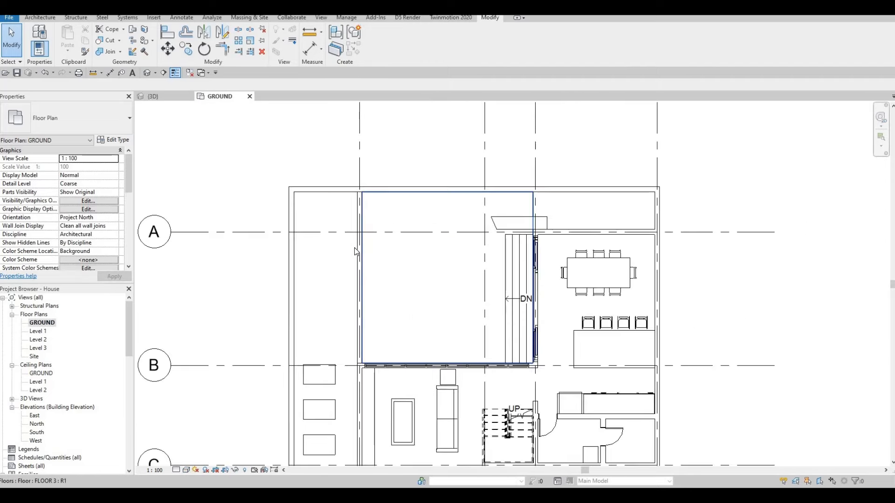
pyautogui.click(349, 218)
pyautogui.doubleClick(348, 199)
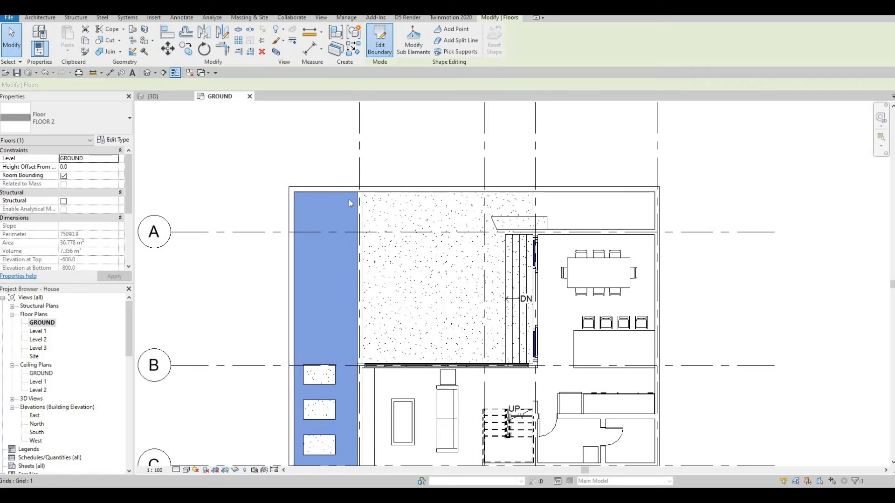
pyautogui.moveTo(344, 193); pyautogui.dragTo(354, 354)
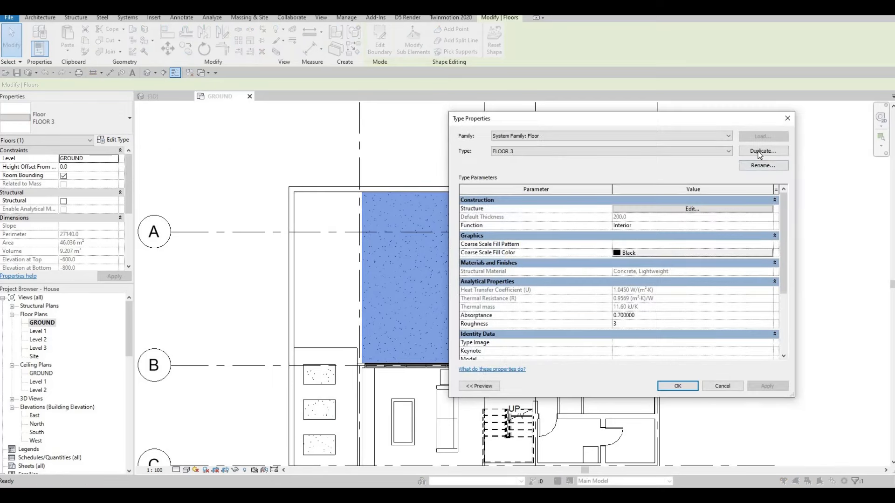
# - Duplicate the courtyard floor's type as FLOOR 5 and assign its structure layer a duplicate of the Concrete, Lightweight material
pyautogui.click(755, 151)
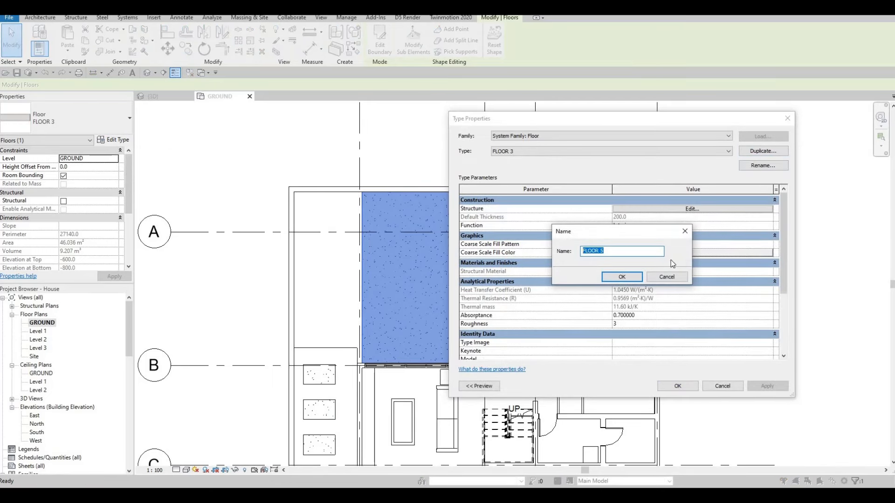
pyautogui.press('Return')
pyautogui.click(633, 210)
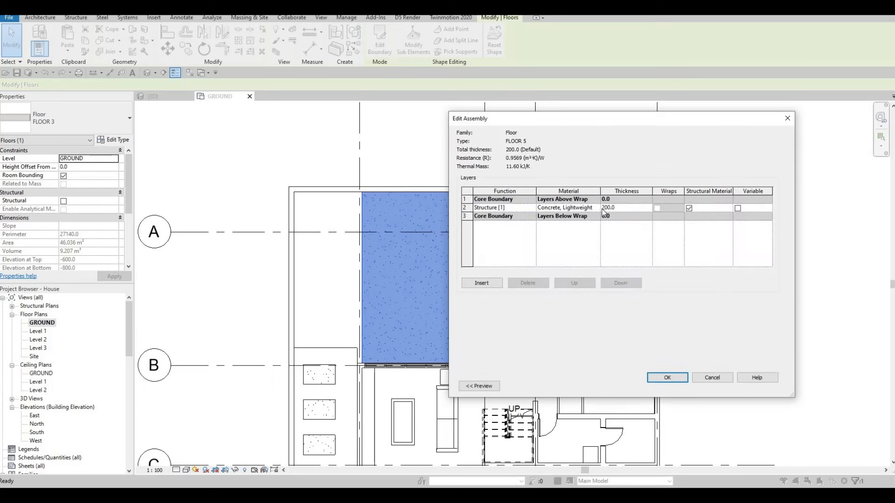
pyautogui.click(597, 208)
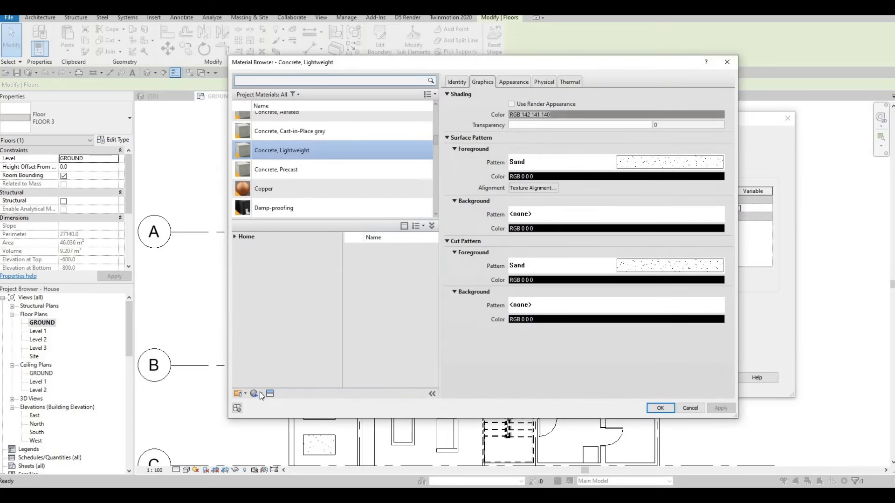
pyautogui.click(261, 395)
pyautogui.click(293, 414)
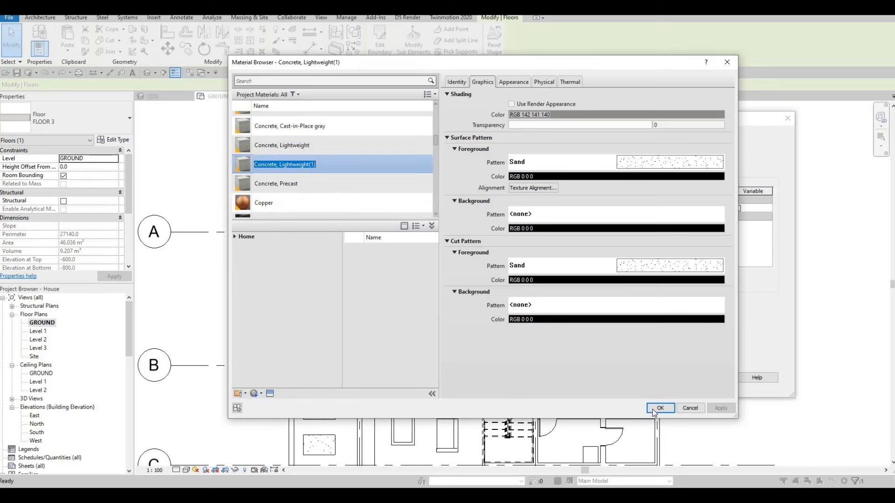
pyautogui.click(654, 409)
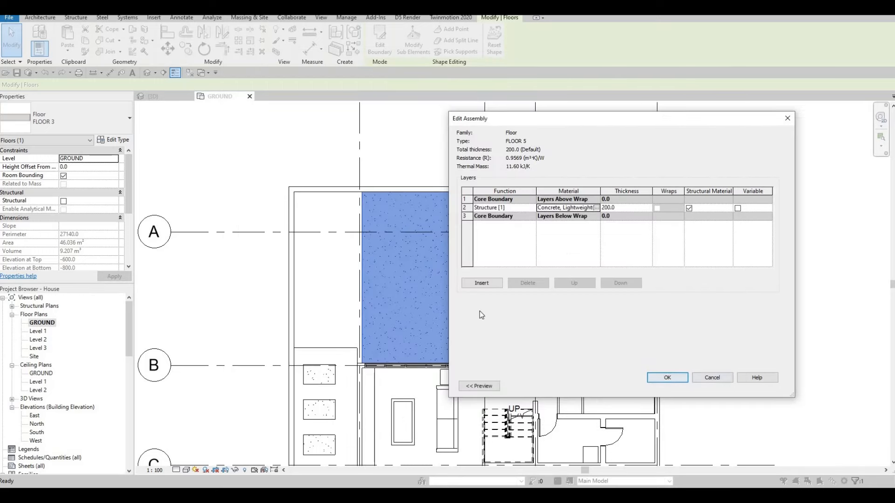
pyautogui.click(667, 378)
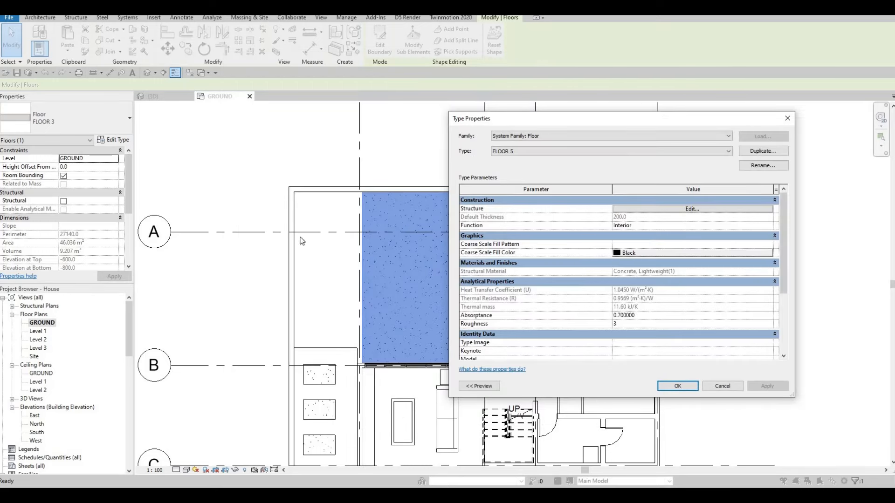
pyautogui.press('Return')
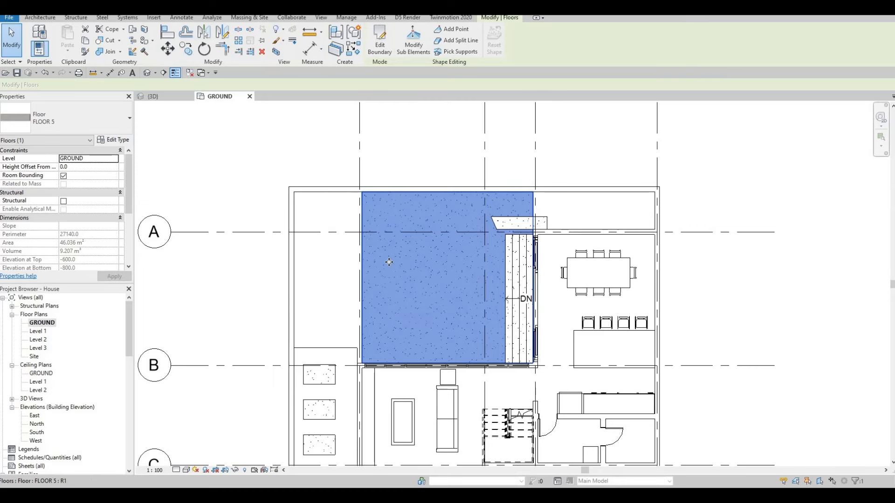
# - Edit the FLOOR 5 boundary and extend its side edge across the side strip to the outer boundary wall
pyautogui.click(379, 40)
pyautogui.moveTo(362, 237); pyautogui.dragTo(297, 233)
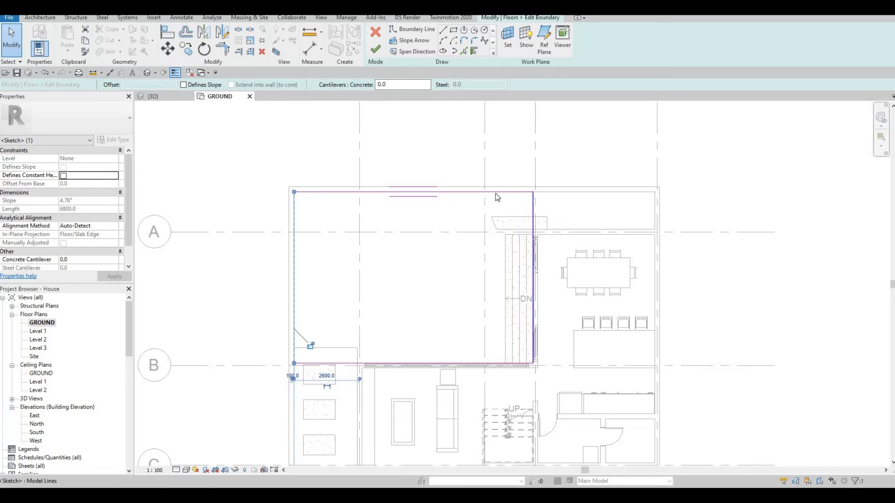
pyautogui.press('Escape')
# - Move the boundary wall beyond grid A outward and set its distance from grid A to 2000 mm
pyautogui.click(551, 189)
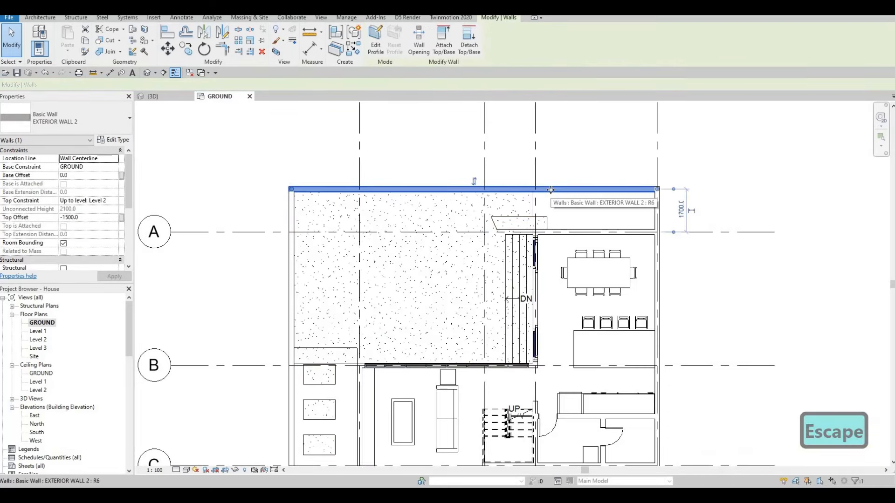
pyautogui.press('Up')
pyautogui.press('Up')
pyautogui.press('Up')
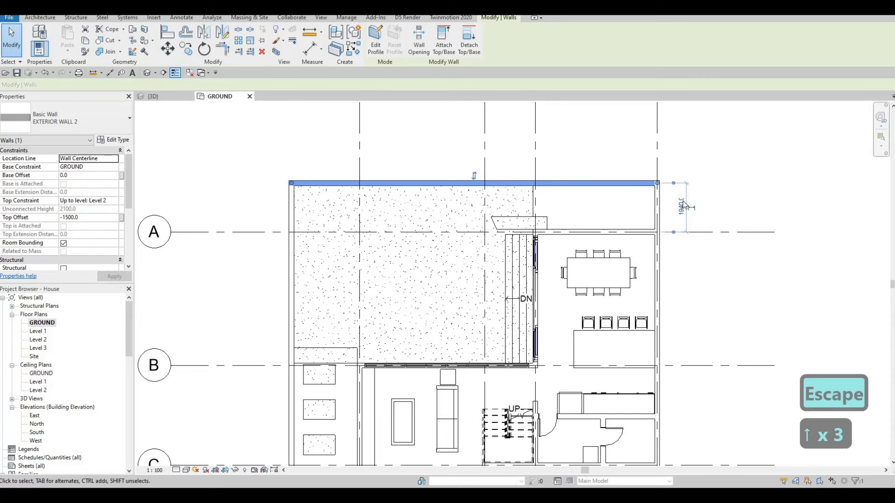
pyautogui.click(682, 204)
pyautogui.write('200')
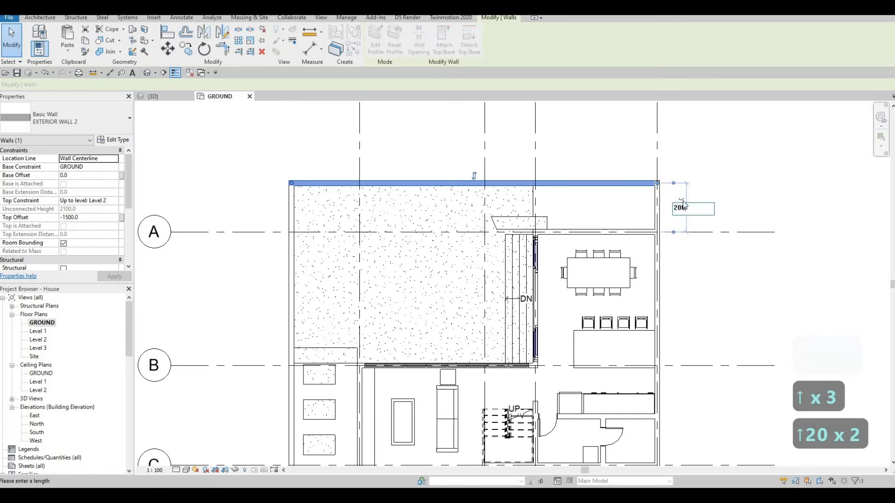
pyautogui.write('0')
pyautogui.press('Return')
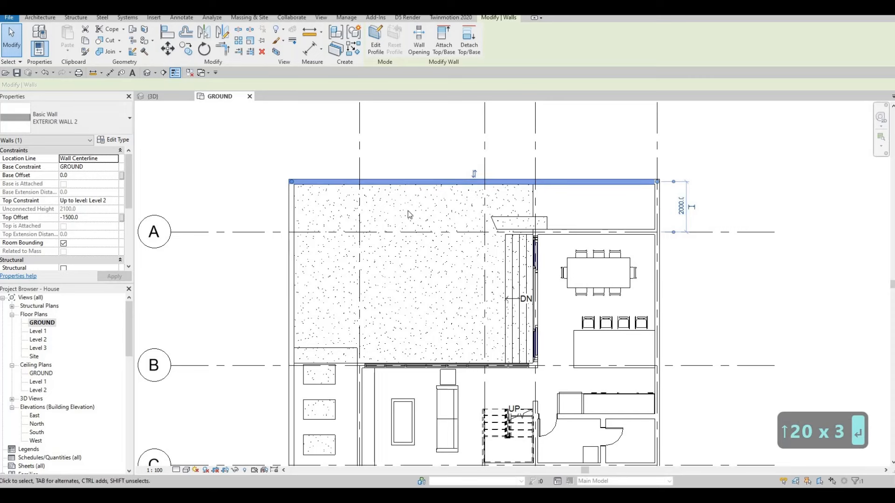
# - Edit the FLOOR 5 boundary again and add lines along the walls enclosing the strip between the dining area and the outer boundary wall
pyautogui.click(455, 205)
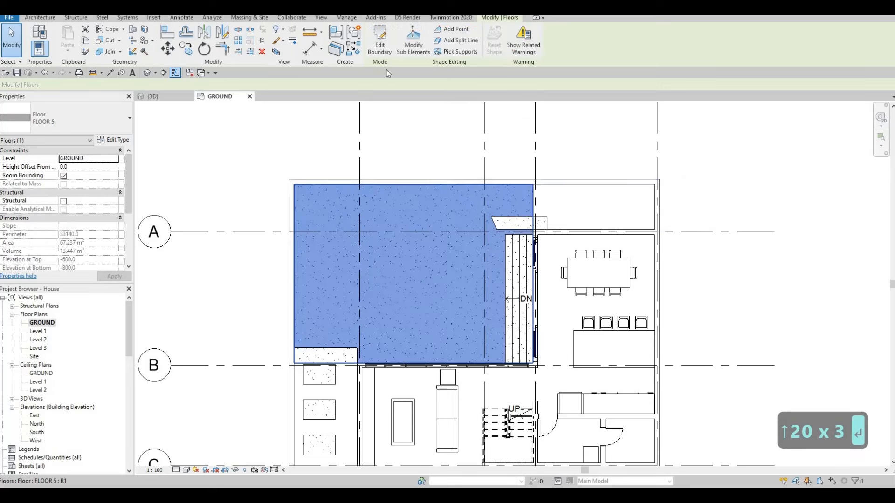
pyautogui.click(380, 40)
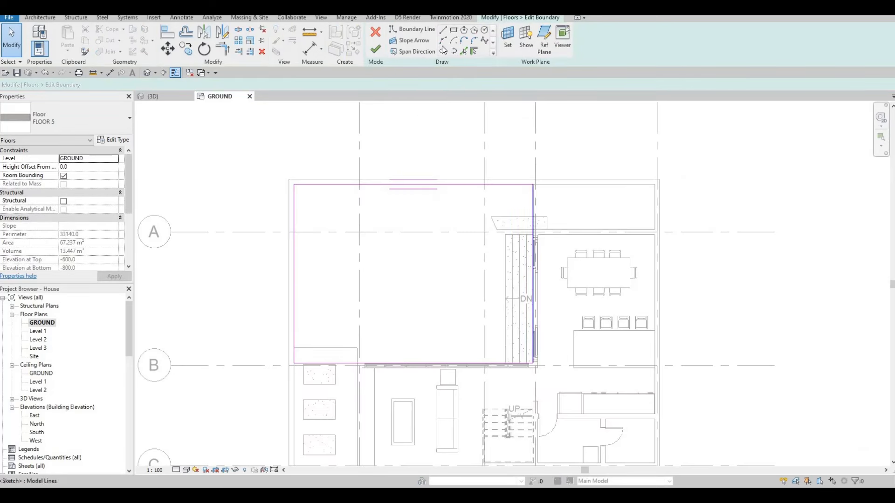
pyautogui.click(581, 230)
pyautogui.click(650, 194)
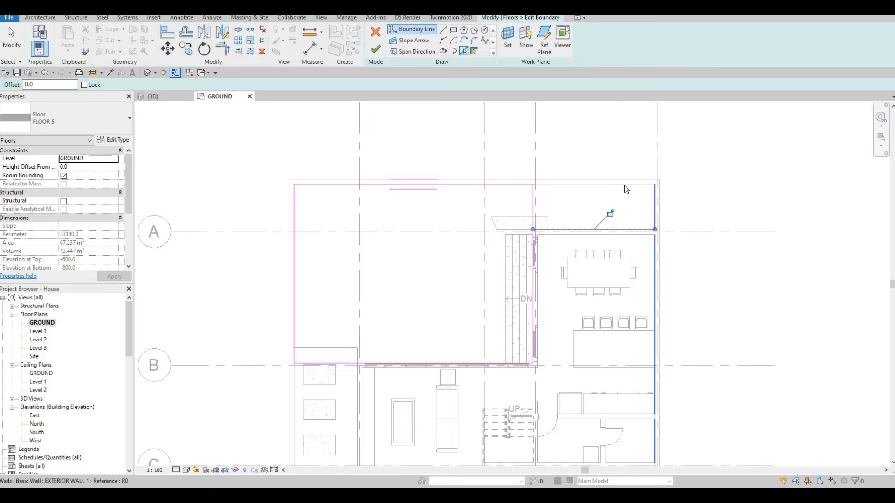
pyautogui.click(623, 189)
pyautogui.press('Escape')
pyautogui.press('Escape')
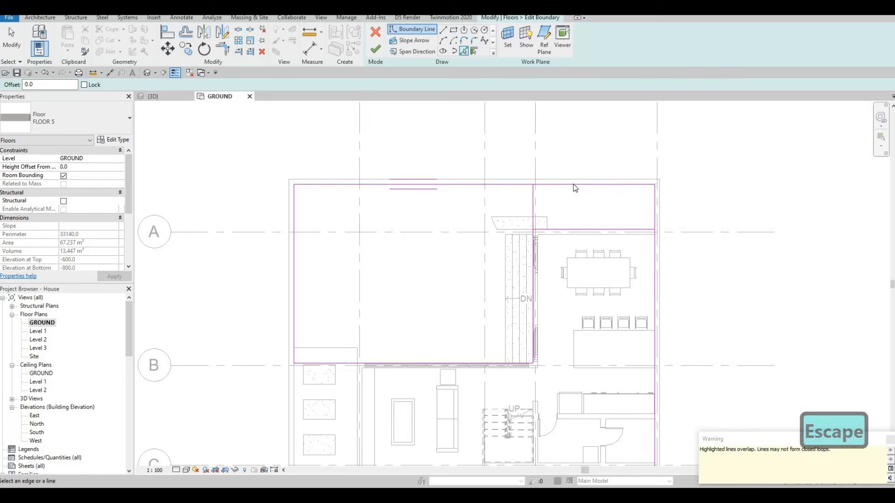
# - Delete the overlapping outer-wall line and trim the FLOOR 5 boundary to follow the outer corner and the dining area walls
pyautogui.click(573, 185)
pyautogui.press('Delete')
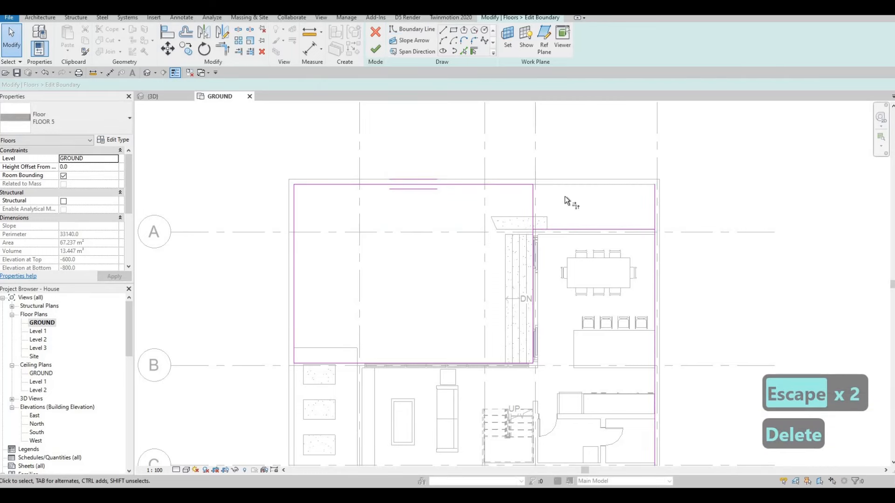
pyautogui.press('t')
pyautogui.press('r')
pyautogui.click(523, 185)
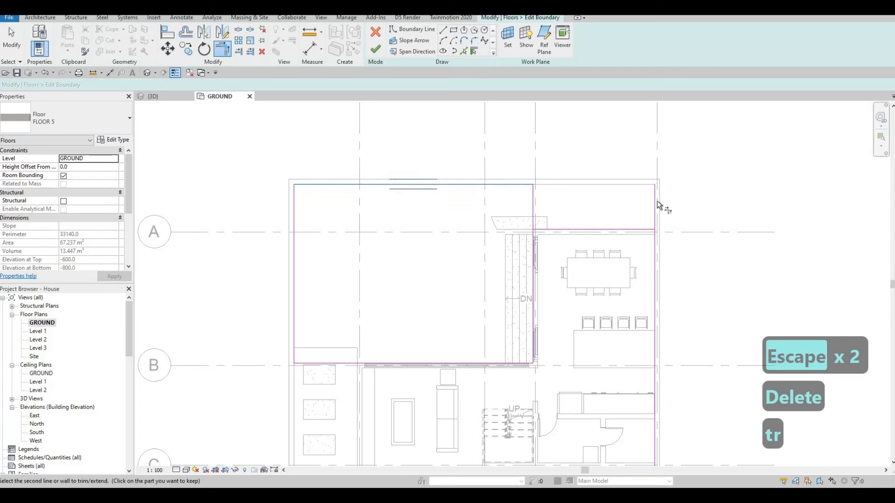
pyautogui.click(649, 231)
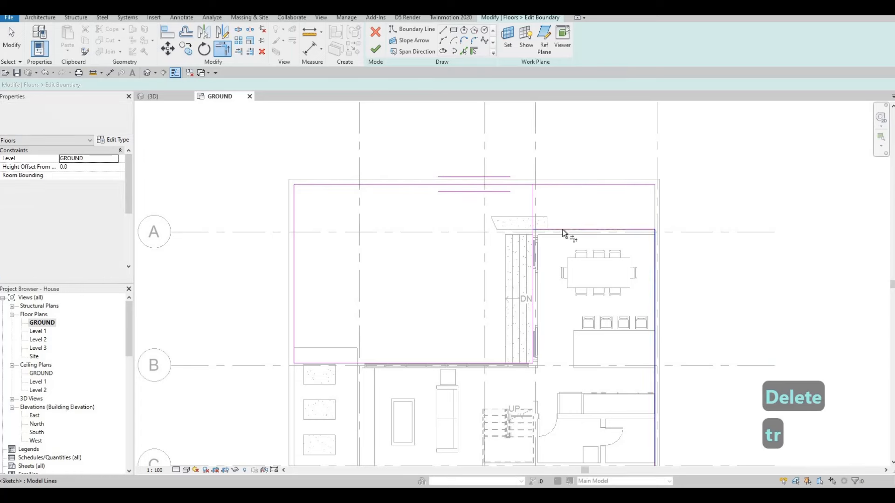
pyautogui.click(543, 232)
pyautogui.click(534, 240)
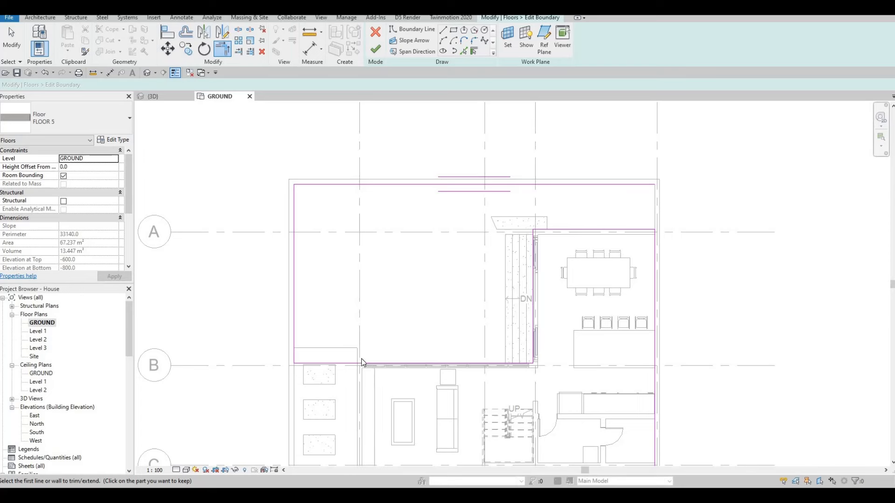
# - Move the FLOOR 5 boundary edge near grid B inward, away from the house wall
pyautogui.press('Escape')
pyautogui.press('Escape')
pyautogui.moveTo(377, 362); pyautogui.dragTo(380, 344)
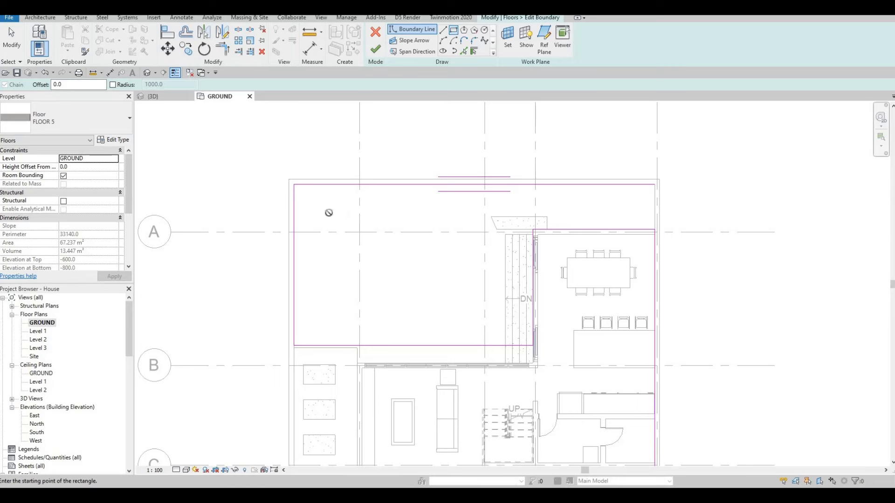
# - Draw a rectangular opening about 5500 by 2900 mm inside the courtyard floor boundary and shift it slightly toward grid B
pyautogui.click(329, 213)
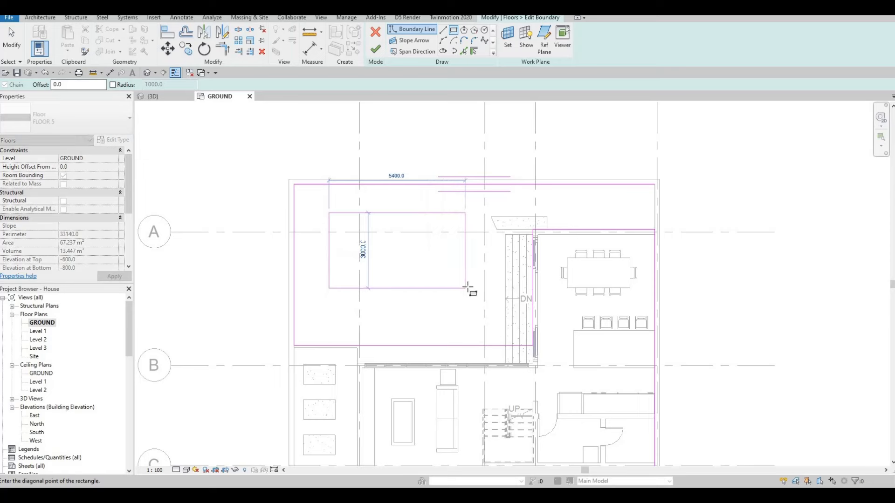
pyautogui.click(469, 268)
pyautogui.press('Escape')
pyautogui.press('Escape')
pyautogui.press('Tab')
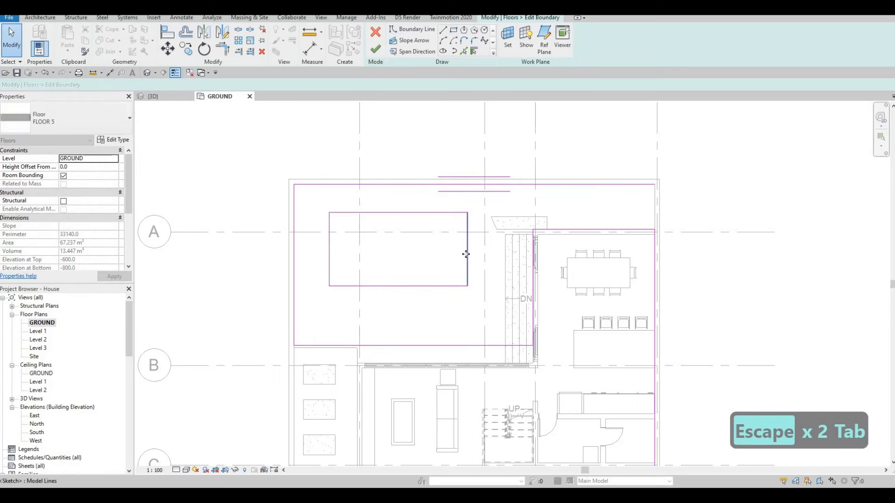
pyautogui.click(466, 267)
pyautogui.moveTo(467, 267); pyautogui.dragTo(464, 270)
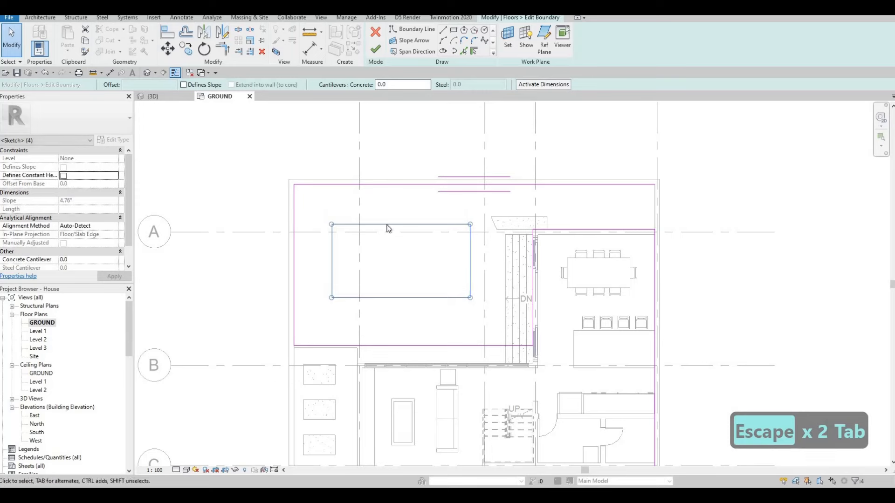
pyautogui.press('Escape')
# - Nudge the opening's edge near grid A outward and its stair-side edge inward, making it about 5380 by 3380 mm
pyautogui.click(385, 226)
pyautogui.press('Escape')
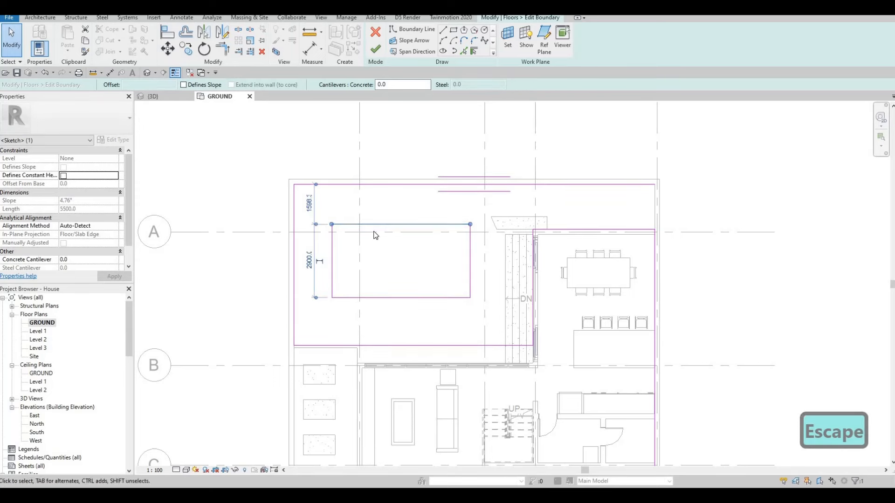
pyautogui.press('Up')
pyautogui.press('Up')
pyautogui.press('Up')
pyautogui.press('Up')
pyautogui.press('Up')
pyautogui.press('Up')
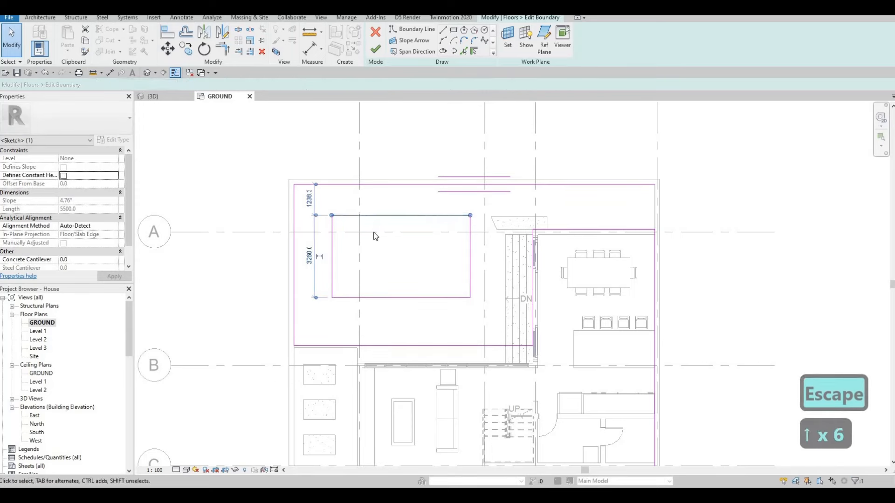
pyautogui.press('Up')
pyautogui.press('Up')
pyautogui.click(470, 233)
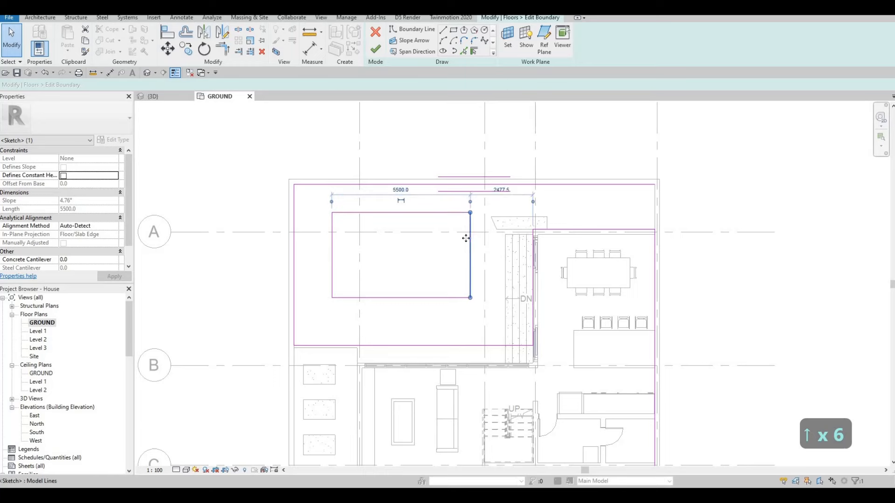
pyautogui.press('Left')
pyautogui.press('Left')
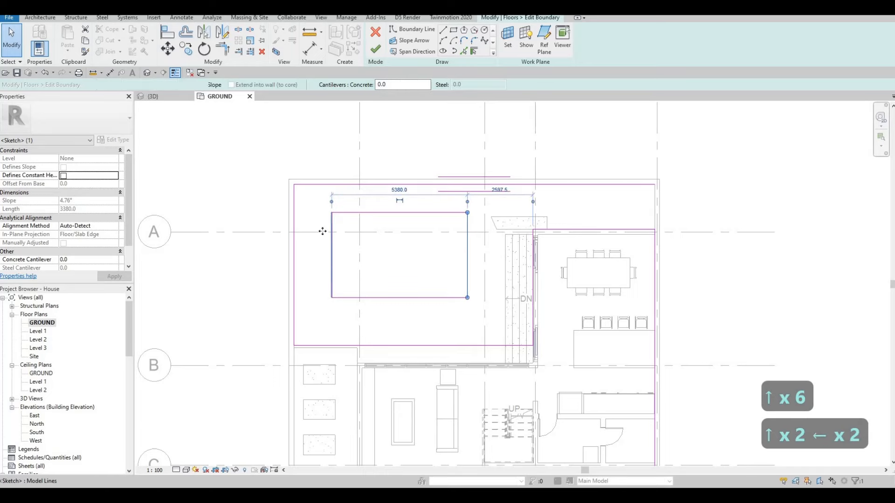
# - Shift the opening's side and upper edges closer to the boundary walls, enlarging it to about 6020 by 3620 mm
pyautogui.click(321, 232)
pyautogui.moveTo(331, 232); pyautogui.dragTo(319, 233)
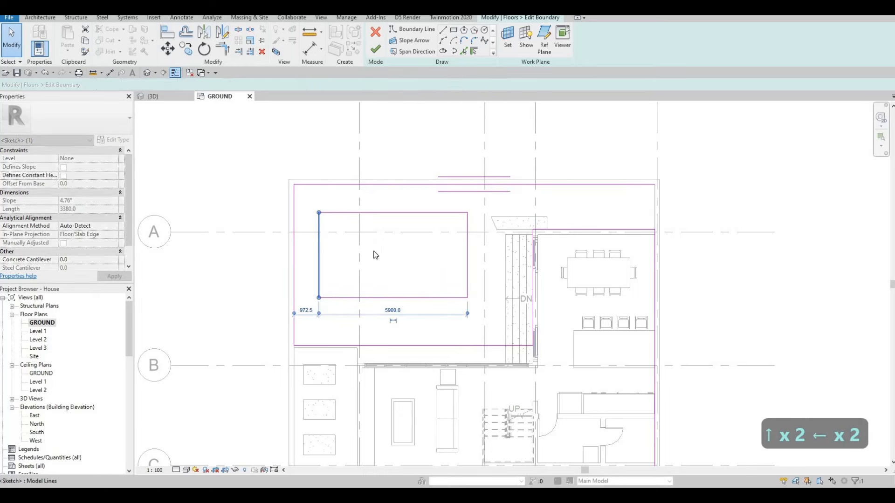
pyautogui.click(424, 213)
pyautogui.press('Up')
pyautogui.press('Up')
pyautogui.press('Up')
pyautogui.press('Up')
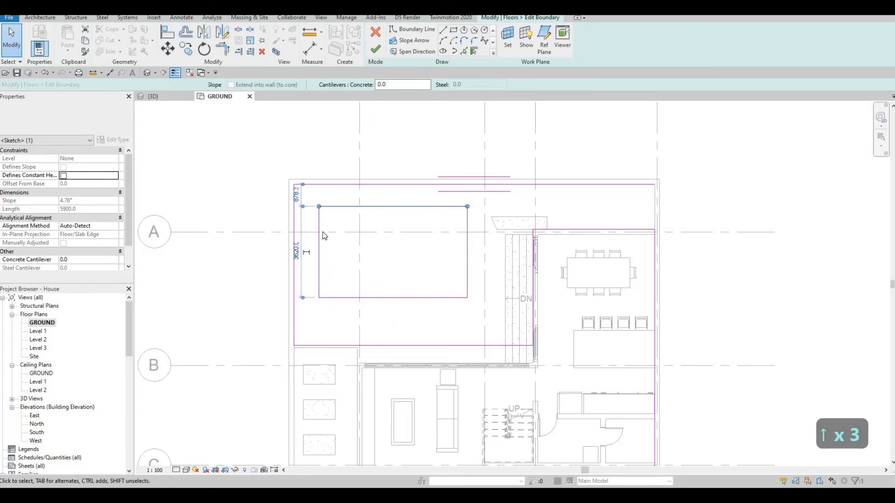
pyautogui.press('Left')
pyautogui.press('Left')
pyautogui.press('Left')
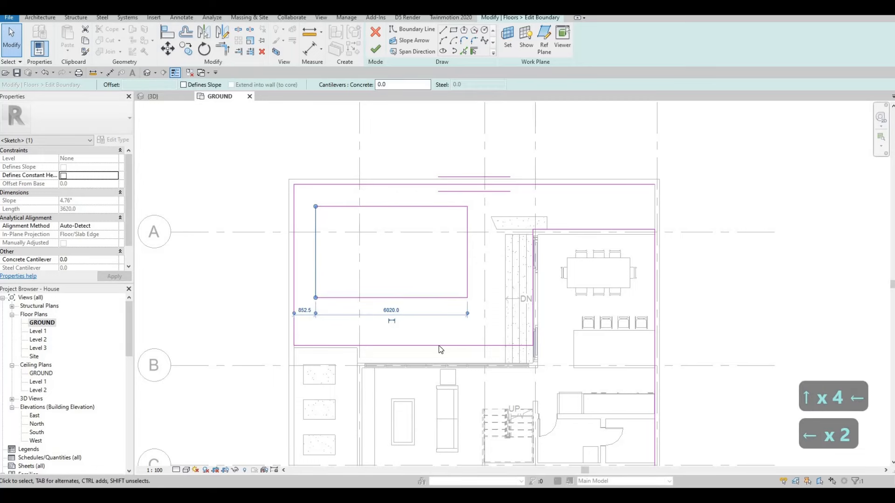
pyautogui.press('Escape')
pyautogui.press('Escape')
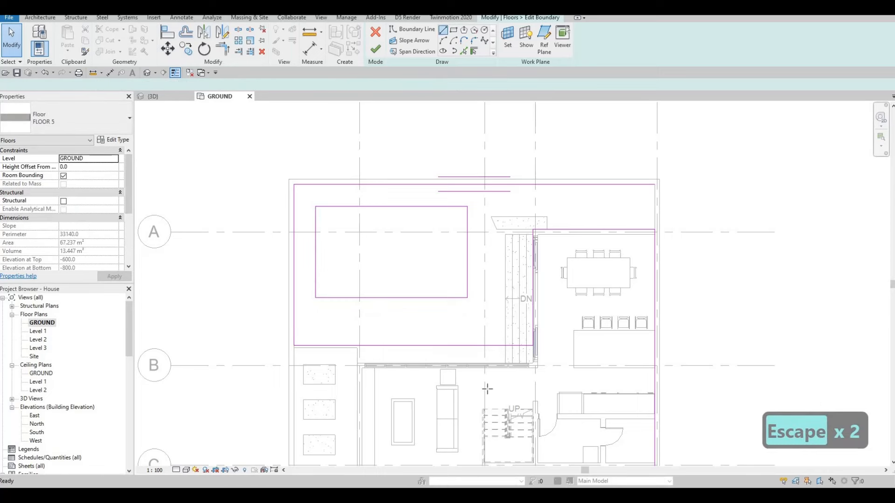
# - Move the FLOOR 5 boundary edge near grid B back to the house wall face
pyautogui.click(442, 30)
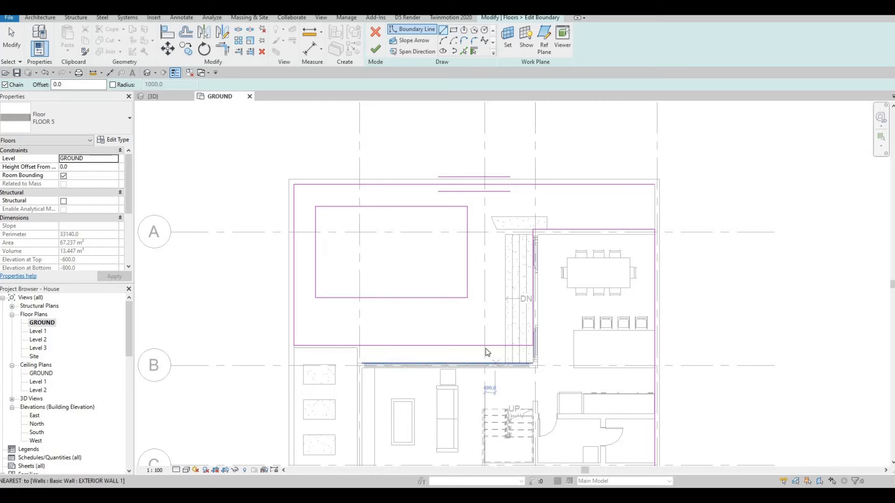
pyautogui.press('Escape')
pyautogui.press('Escape')
pyautogui.click(485, 346)
pyautogui.moveTo(488, 346); pyautogui.dragTo(487, 364)
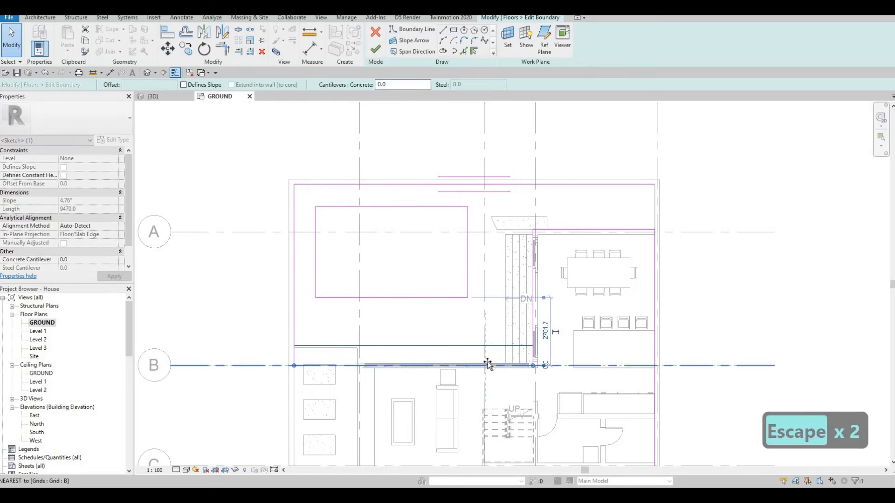
# - Draw boundary lines about 700 mm up along grid 2 from the house wall and across to grid 1
pyautogui.click(414, 40)
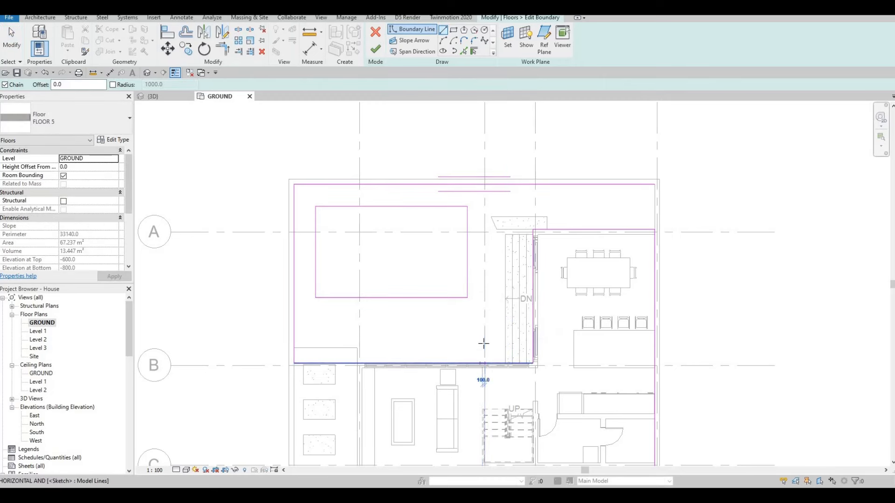
pyautogui.click(484, 343)
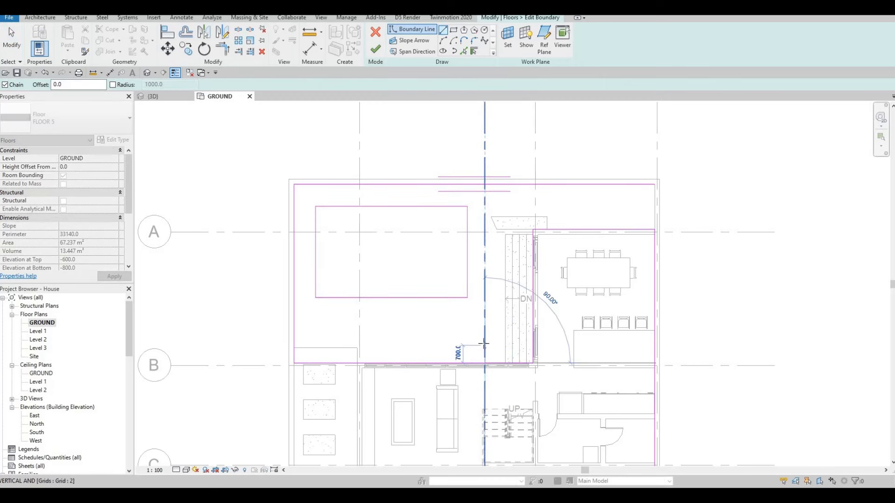
pyautogui.click(359, 345)
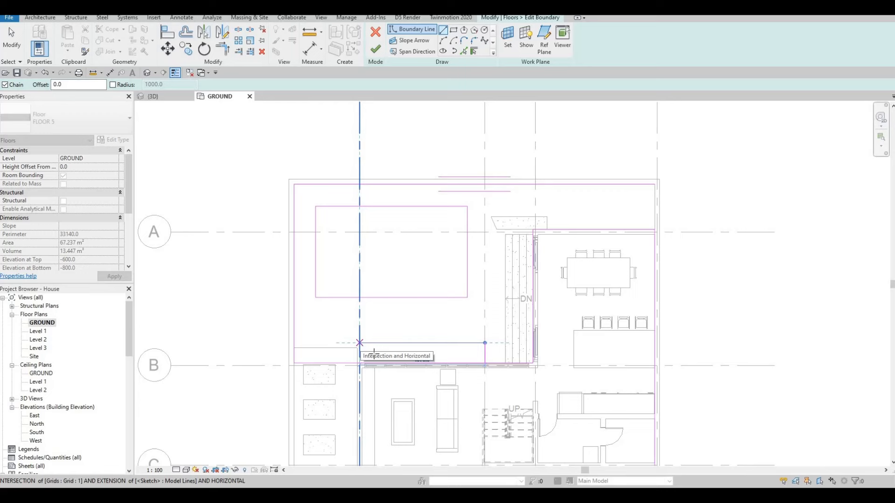
pyautogui.click(359, 343)
pyautogui.press('Escape')
pyautogui.press('Escape')
pyautogui.press('Escape')
# - Align the new horizontal boundary line with the end edge of the FLOOR 2 side path
pyautogui.press('a')
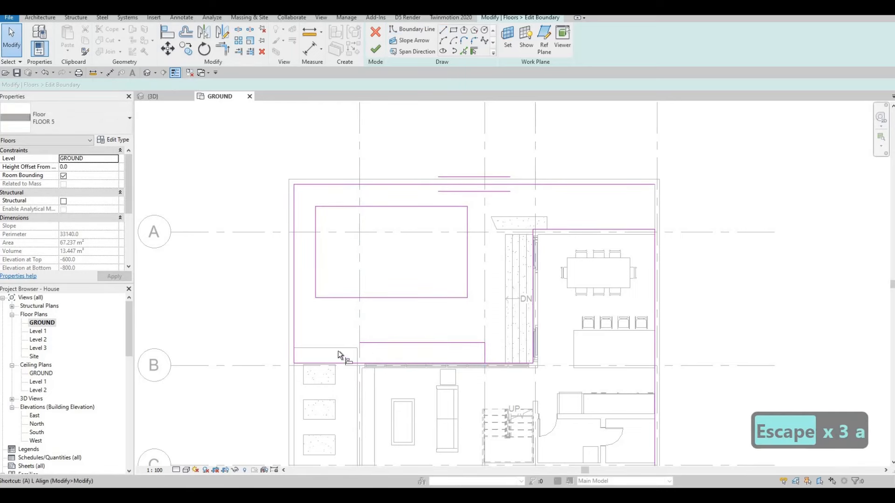
pyautogui.press('l')
pyautogui.click(337, 348)
pyautogui.click(382, 344)
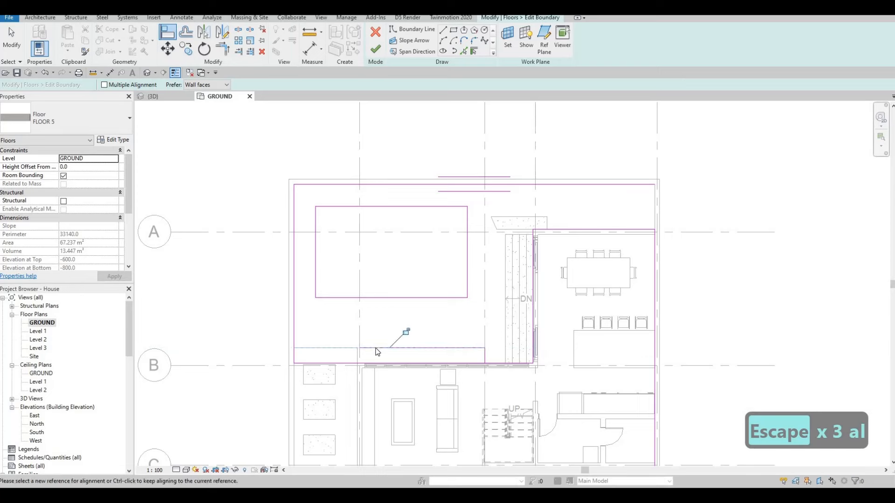
pyautogui.press('Escape')
pyautogui.press('Escape')
pyautogui.press('Escape')
# - Trim the aligned line and its neighbours into a notch along the house wall, and try to finish the sketch
pyautogui.press('t')
pyautogui.press('r')
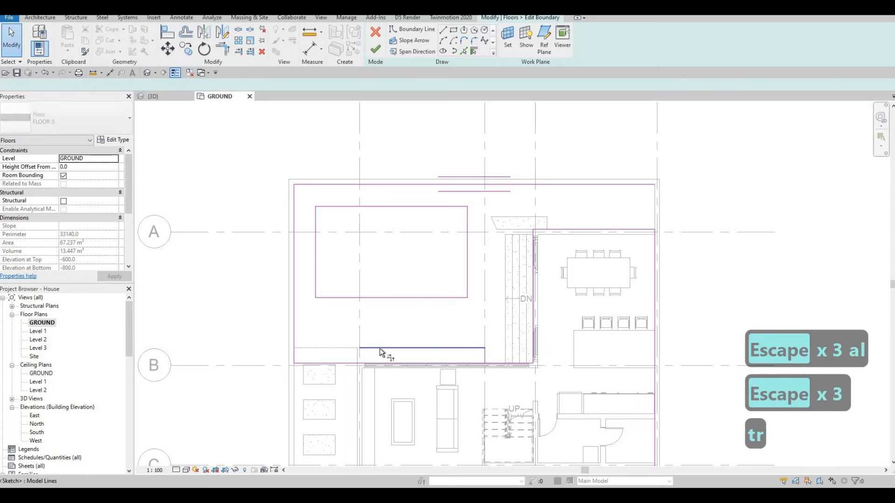
pyautogui.click(379, 348)
pyautogui.click(295, 332)
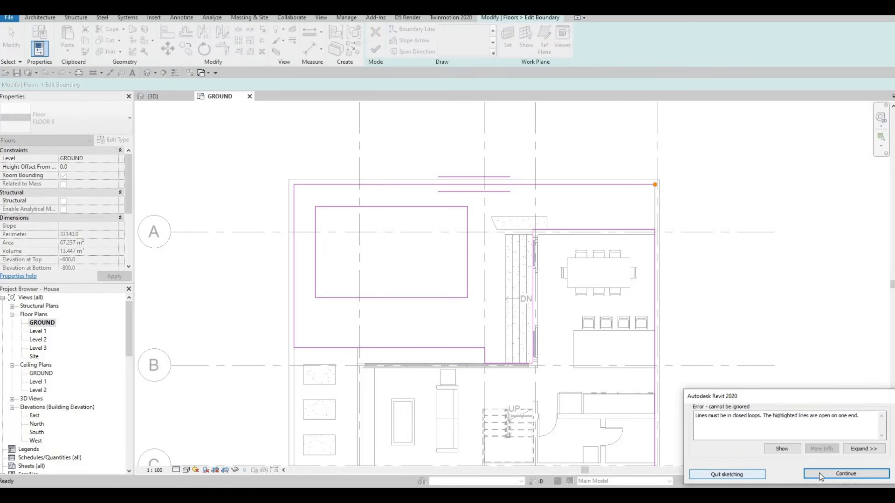
pyautogui.press('Escape')
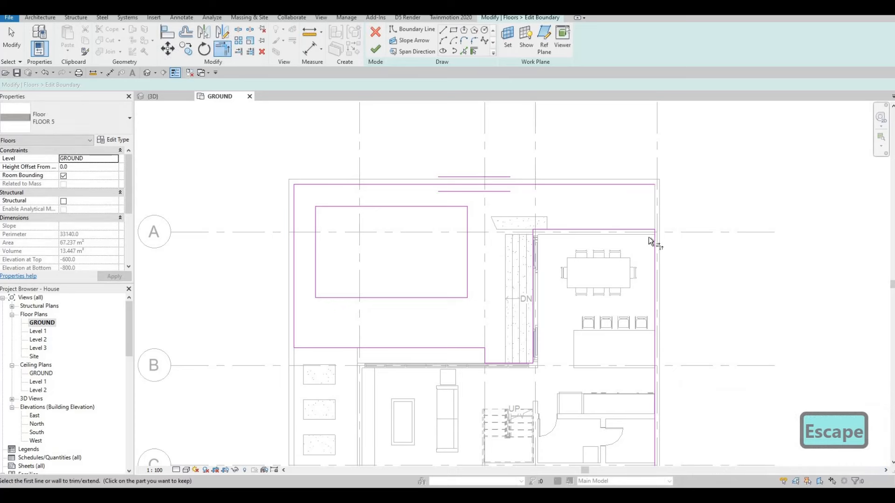
# - Trim the side boundary line at the corner beside the dining area wall and finish the FLOOR 5 boundary
pyautogui.press('Escape')
pyautogui.press('t')
pyautogui.press('r')
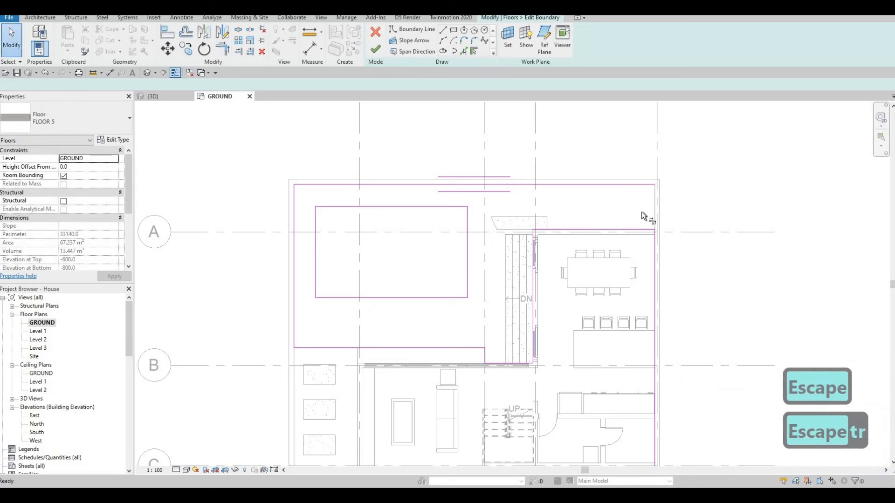
pyautogui.click(647, 232)
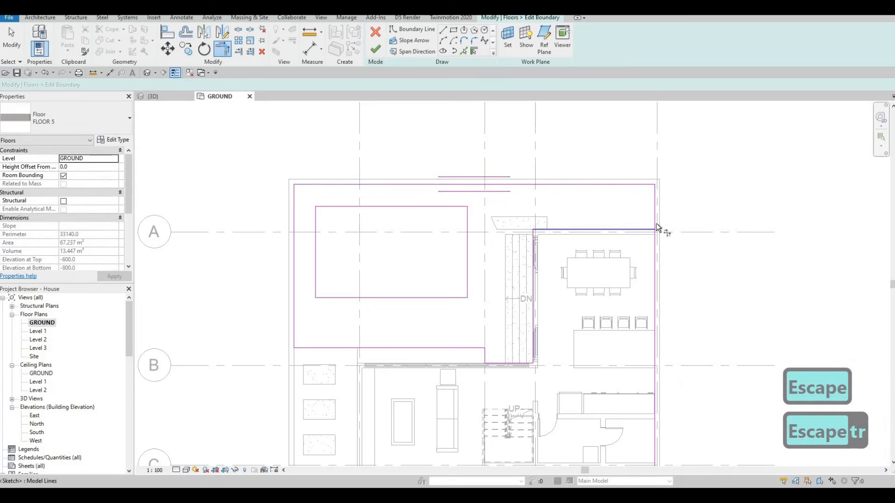
pyautogui.click(653, 228)
pyautogui.click(654, 217)
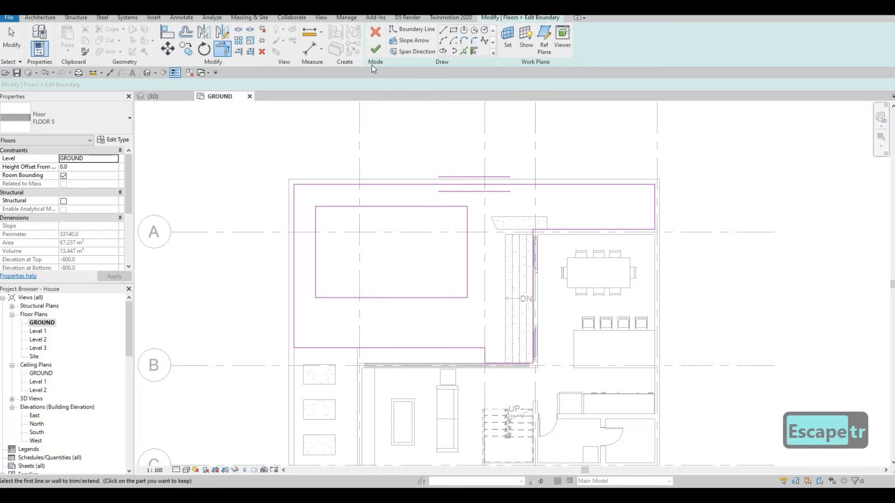
pyautogui.click(376, 49)
pyautogui.press('Escape')
pyautogui.press('Escape')
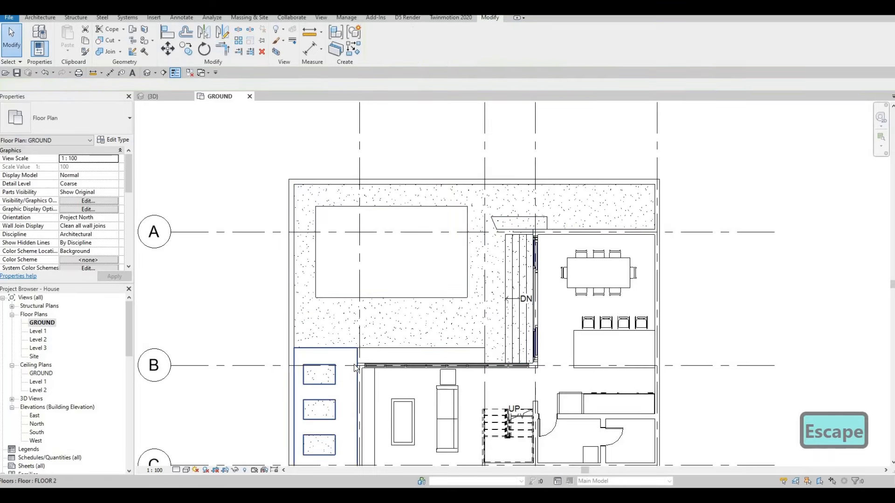
# - Edit the FLOOR 2 boundary and add lines along the notch's end edge on grid 2 and the house wall
pyautogui.click(358, 367)
pyautogui.press('Escape')
pyautogui.click(357, 362)
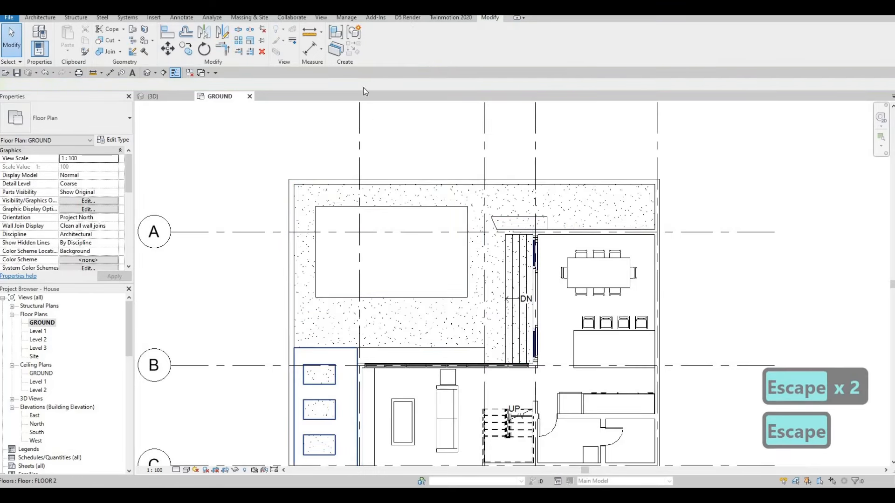
pyautogui.click(380, 47)
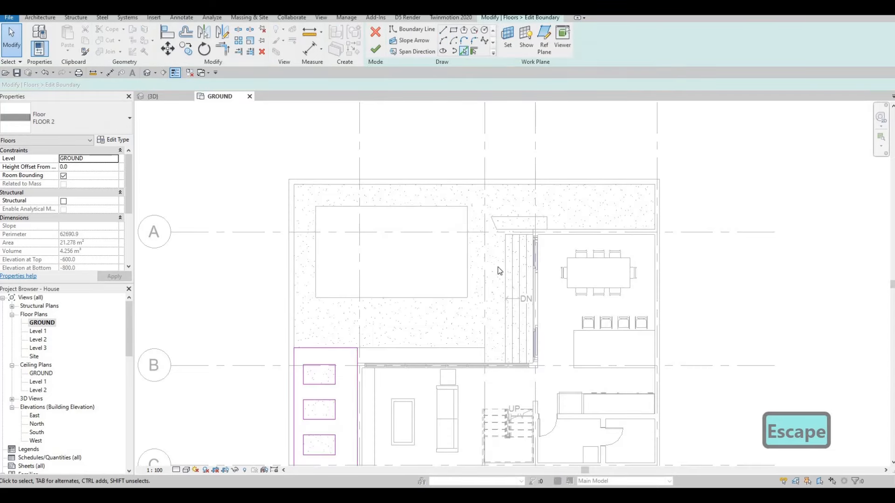
pyautogui.click(463, 51)
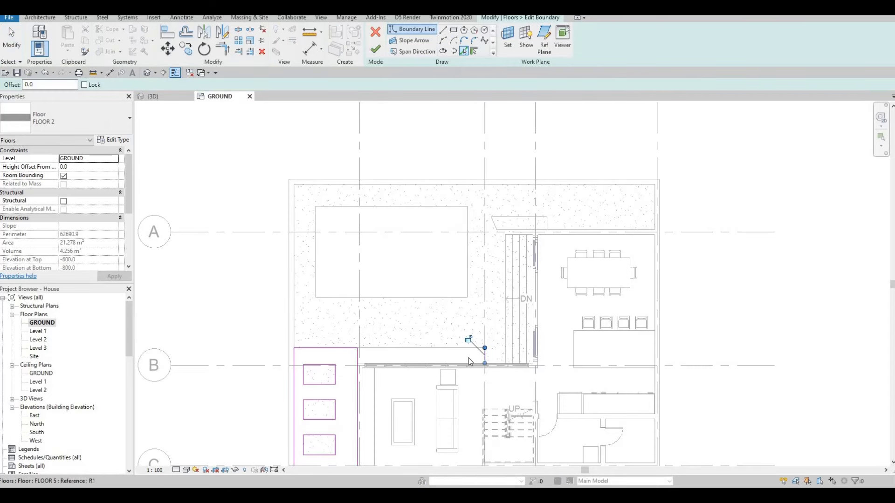
pyautogui.click(448, 372)
pyautogui.press('Escape')
pyautogui.press('Escape')
pyautogui.press('Escape')
pyautogui.press('Escape')
# - Trim the FLOOR 2 boundary into a closed outline extending along the house wall to grid 2, and finish the sketch
pyautogui.press('t')
pyautogui.press('r')
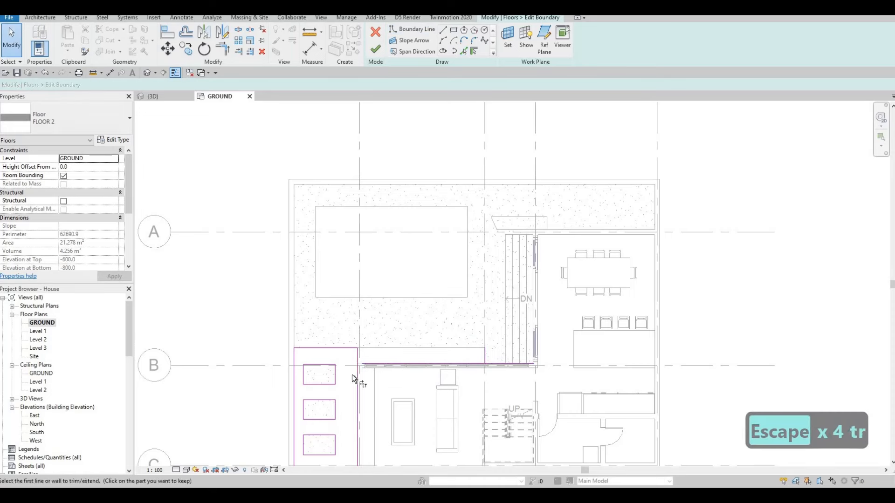
pyautogui.click(357, 374)
pyautogui.click(489, 358)
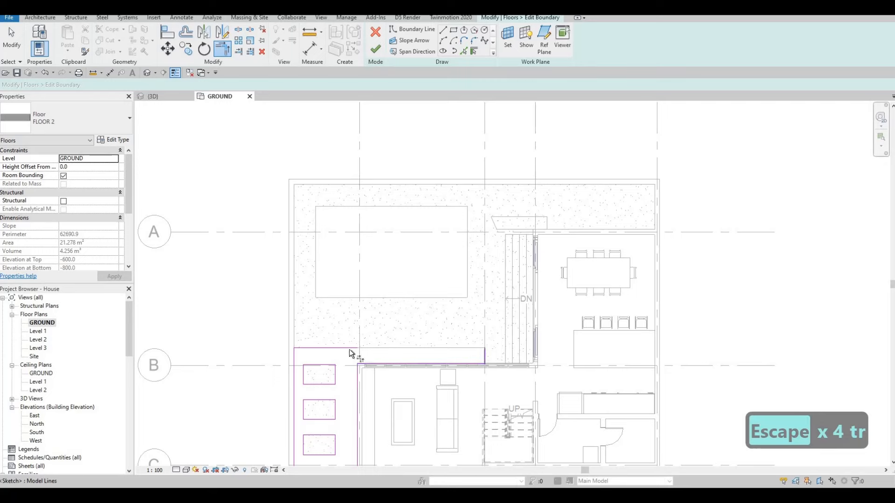
pyautogui.click(348, 349)
pyautogui.click(485, 355)
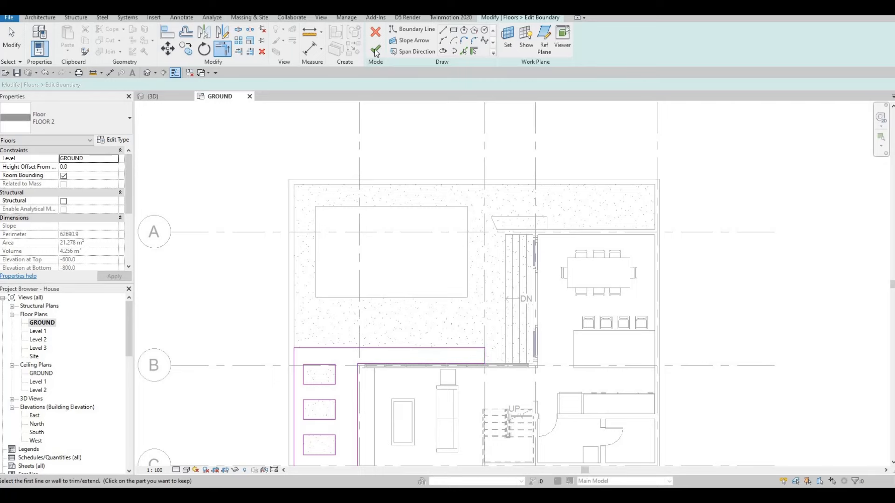
pyautogui.press('Escape')
pyautogui.press('Escape')
pyautogui.press('Escape')
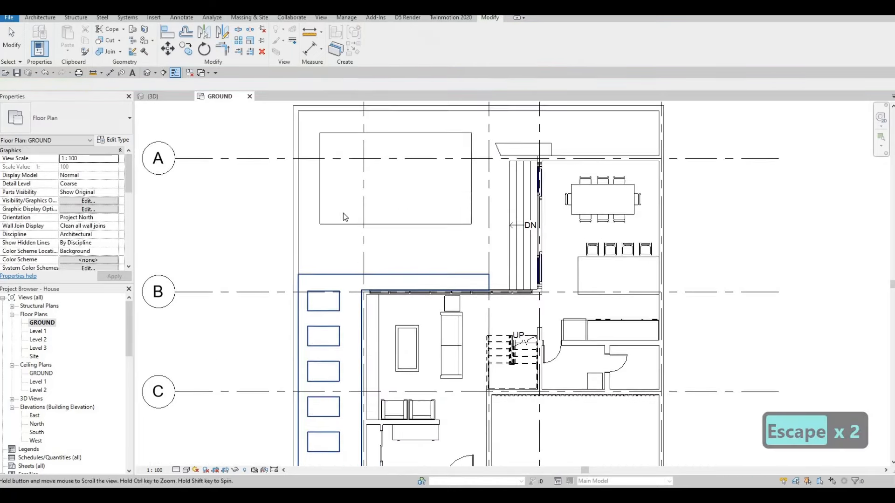
pyautogui.press('Escape')
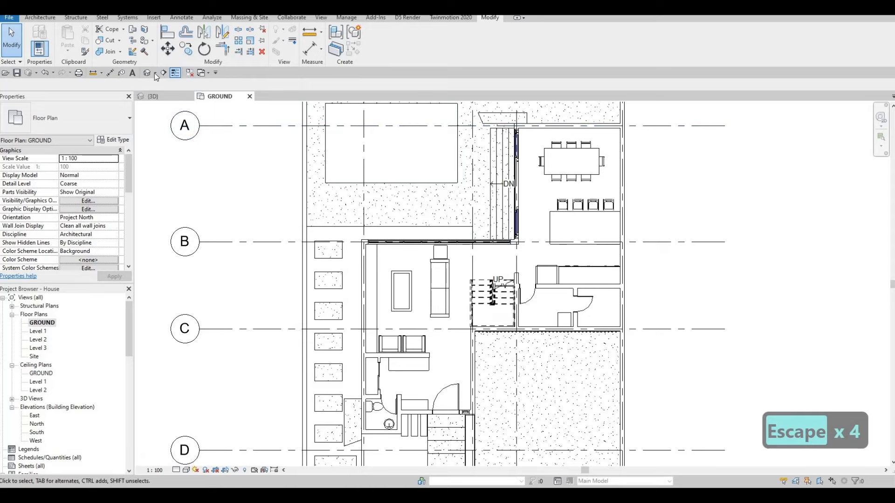
# - Inspect the extended side path and the courtyard floor opening in 3D, and return to the GROUND floor plan
pyautogui.click(147, 73)
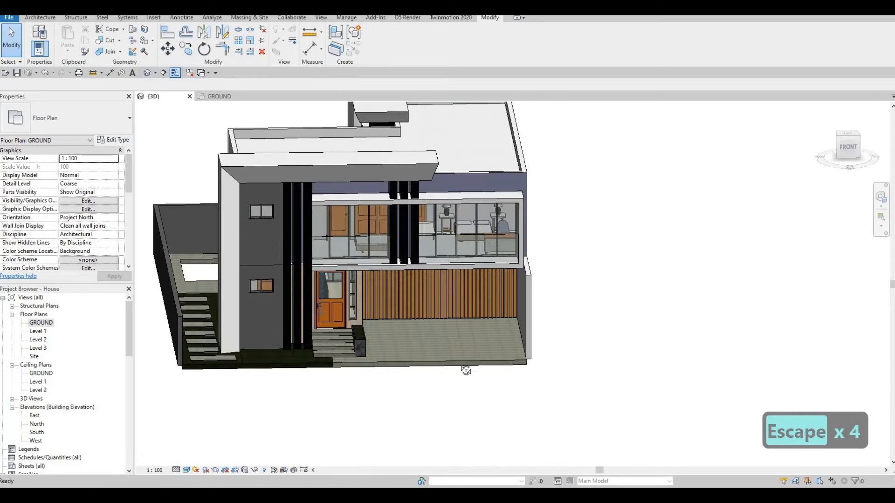
pyautogui.keyDown('shift'); pyautogui.moveTo(463, 368); pyautogui.dragTo(422, 227, button='middle'); pyautogui.keyUp('shift')
pyautogui.scroll(3, 229, 361)
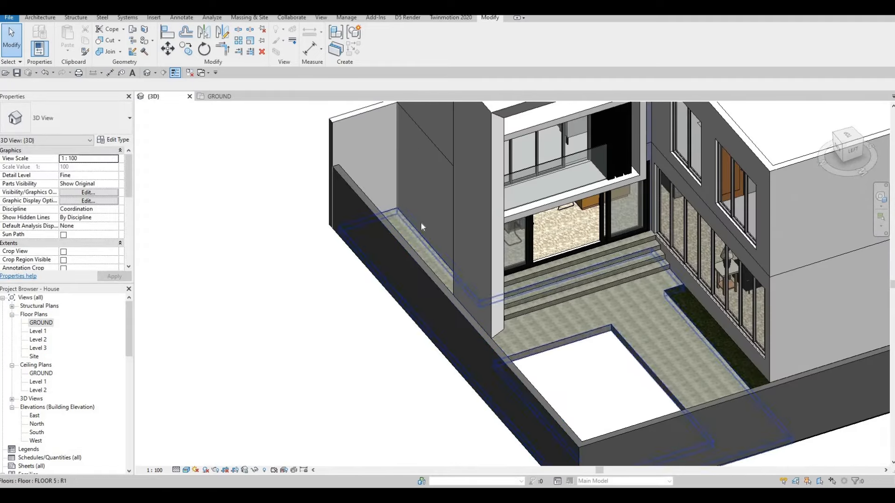
pyautogui.doubleClick(41, 323)
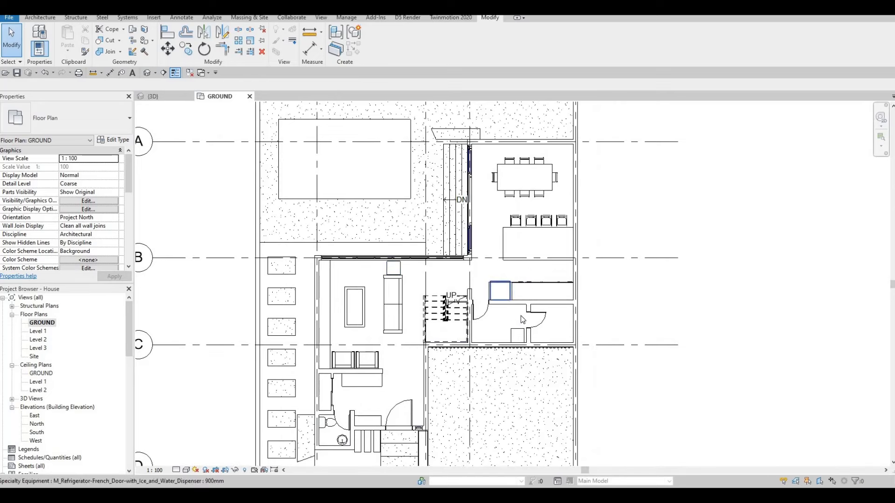
pyautogui.moveTo(527, 290); pyautogui.dragTo(512, 320, button='middle')
pyautogui.scroll(2, 491, 304)
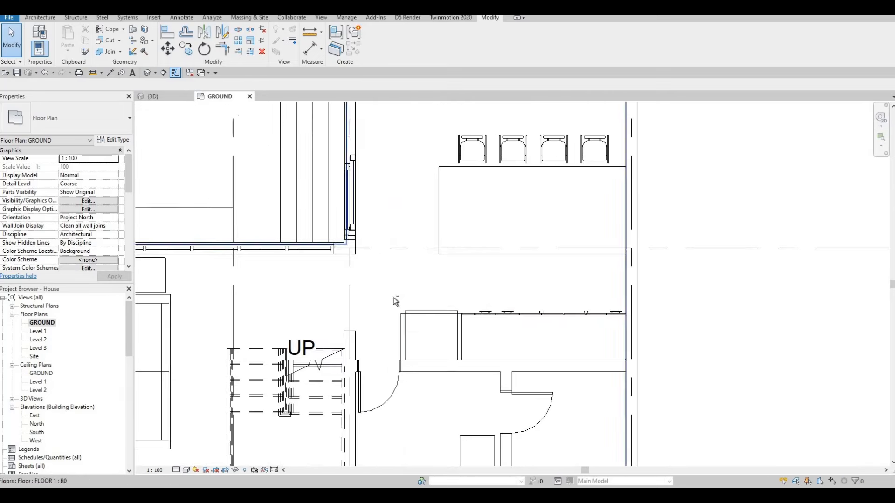
pyautogui.moveTo(452, 292); pyautogui.dragTo(643, 382)
pyautogui.press('Escape')
pyautogui.scroll(-3, 463, 297)
pyautogui.moveTo(434, 261); pyautogui.dragTo(439, 299, button='middle')
pyautogui.scroll(-3, 439, 299)
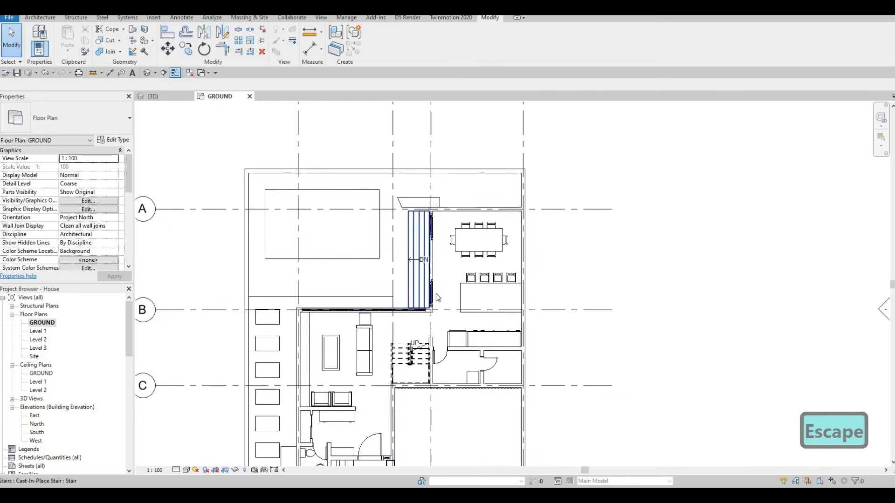
pyautogui.press('Escape')
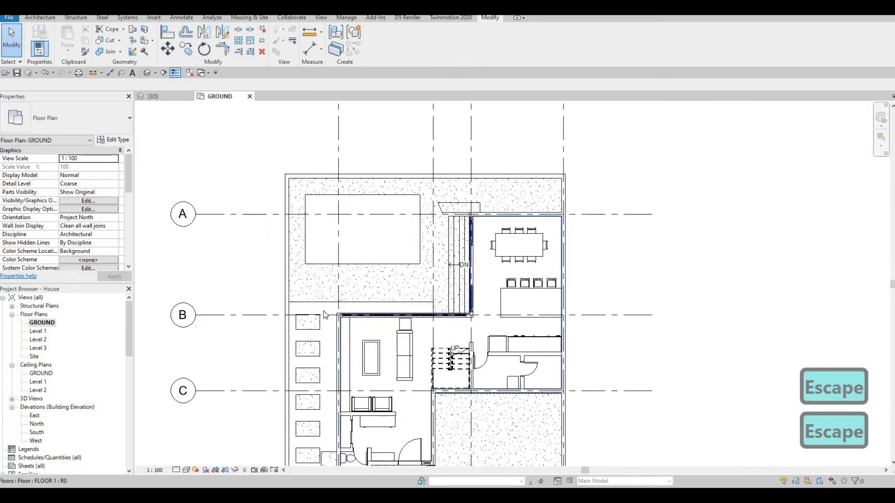
pyautogui.scroll(2, 326, 308)
pyautogui.moveTo(280, 62); pyautogui.dragTo(283, 87, button='middle')
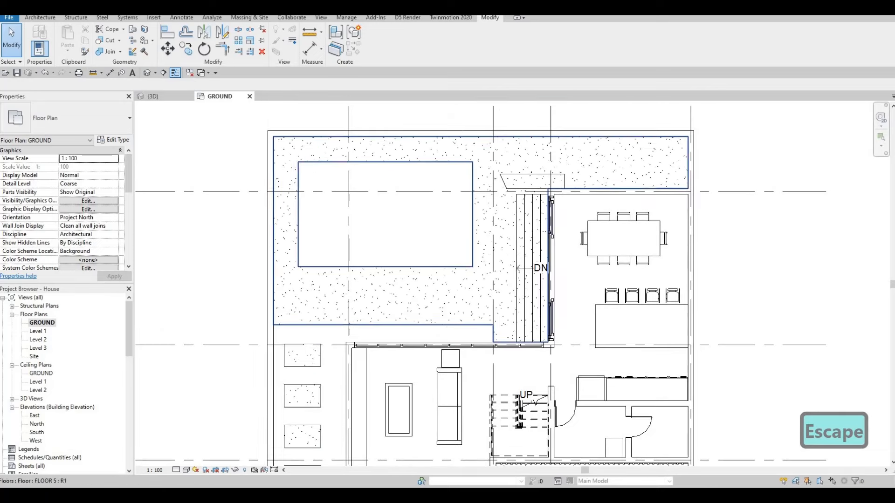
# - Start a new wall, try to choose the EXTERIOR WALL 3 type, and reset the wall's constraints
pyautogui.click(38, 18)
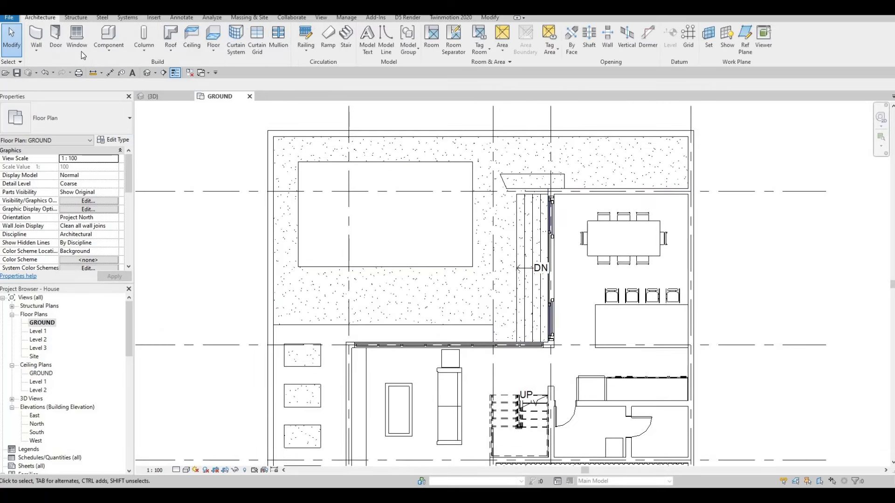
pyautogui.click(36, 39)
pyautogui.click(95, 131)
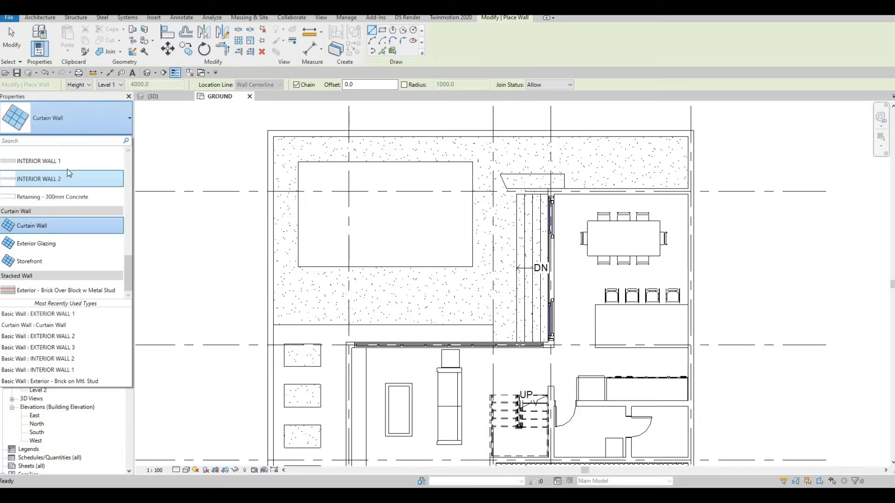
pyautogui.scroll(6, 67, 169)
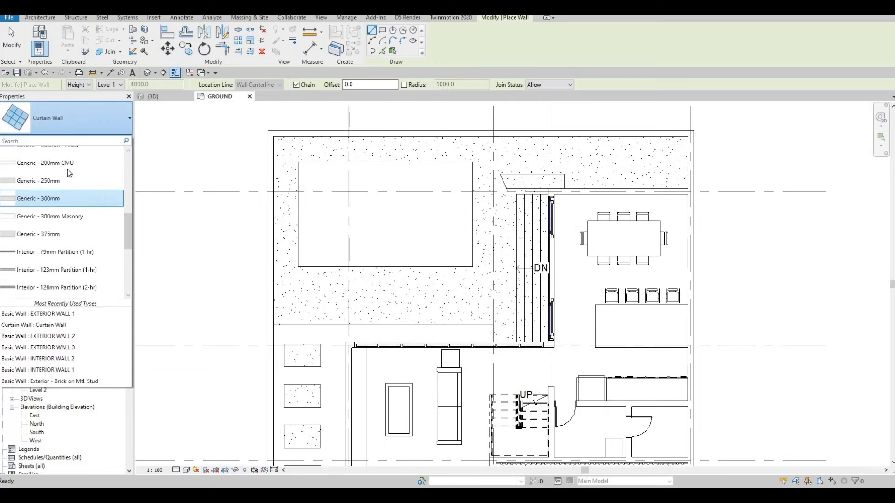
pyautogui.scroll(4, 68, 171)
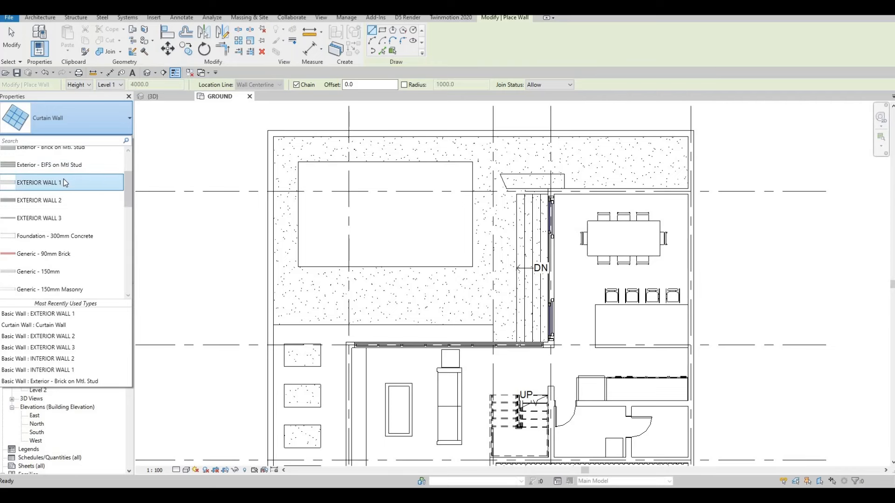
pyautogui.click(63, 217)
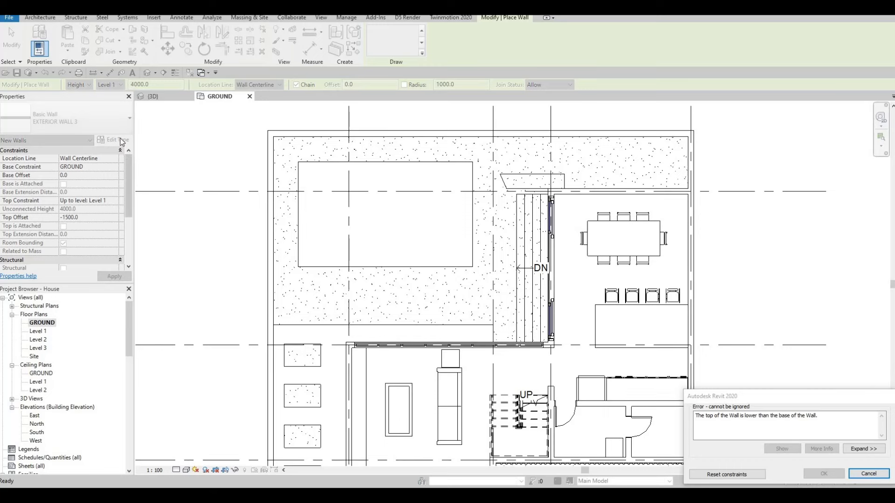
pyautogui.click(740, 478)
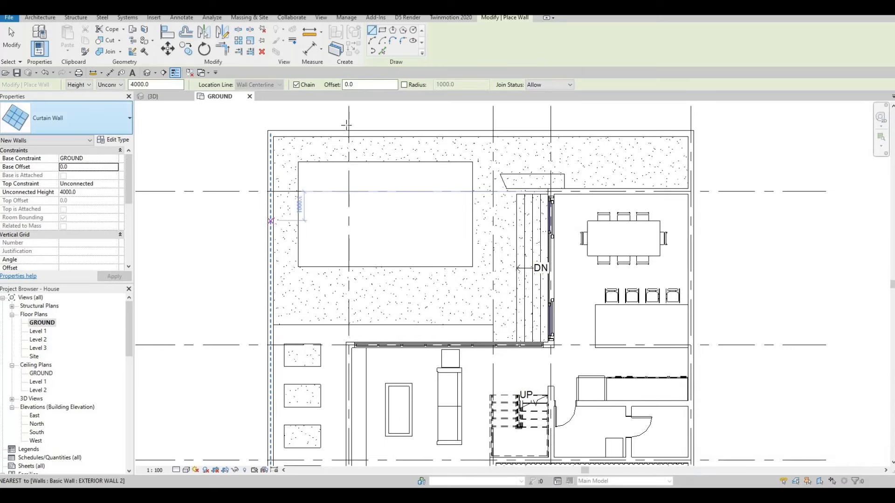
# - Choose the EXTERIOR WALL 3 type for the new wall and duplicate it as EXTERIOR WALL 4
pyautogui.click(101, 122)
pyautogui.scroll(2, 82, 214)
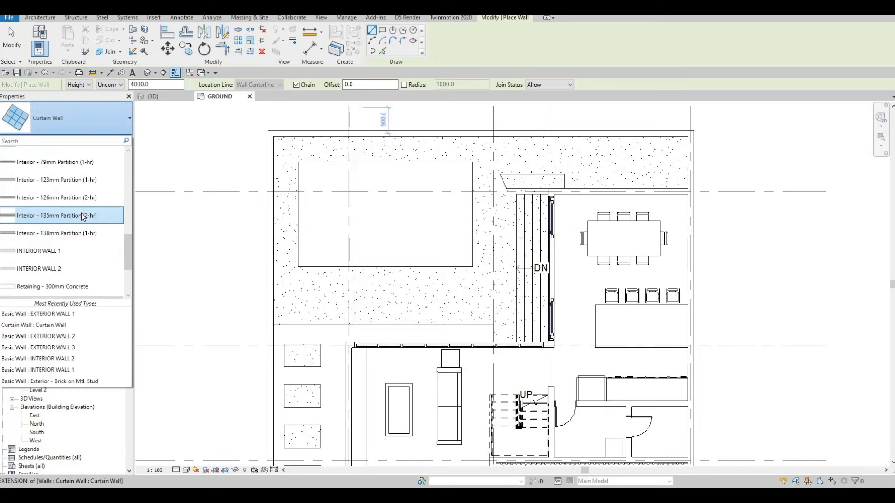
pyautogui.scroll(4, 81, 214)
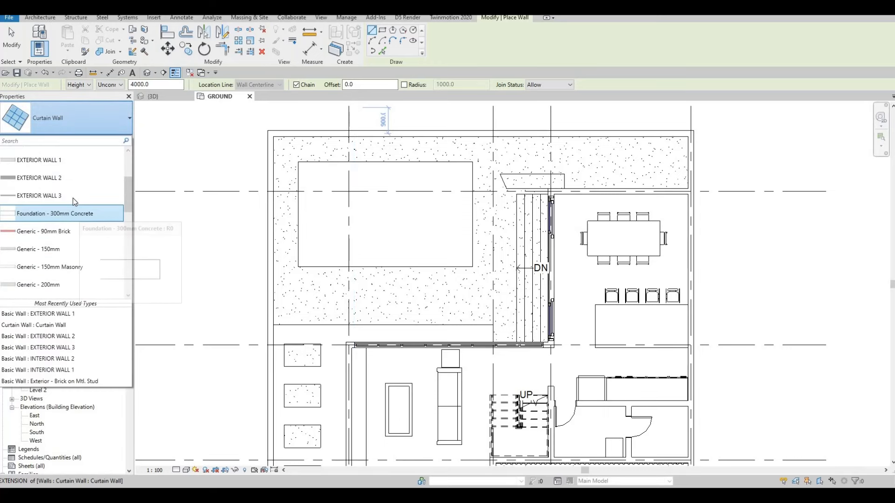
pyautogui.click(91, 200)
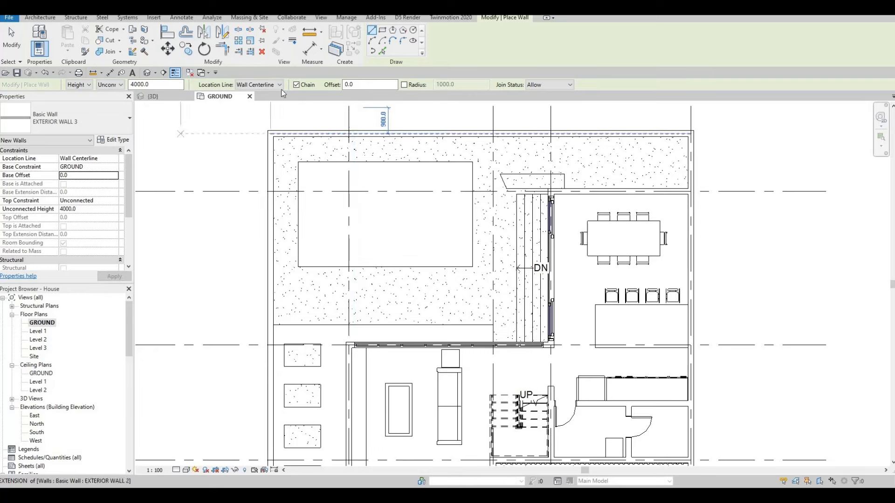
pyautogui.click(113, 140)
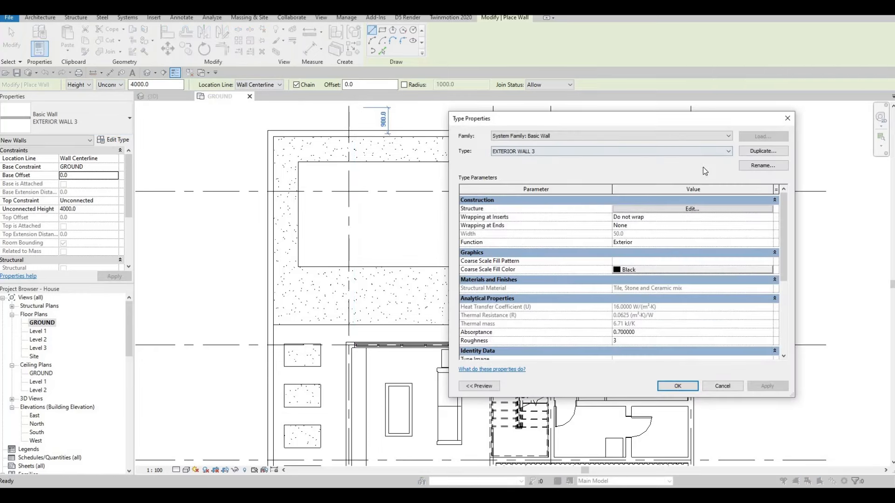
pyautogui.click(763, 151)
pyautogui.press('Return')
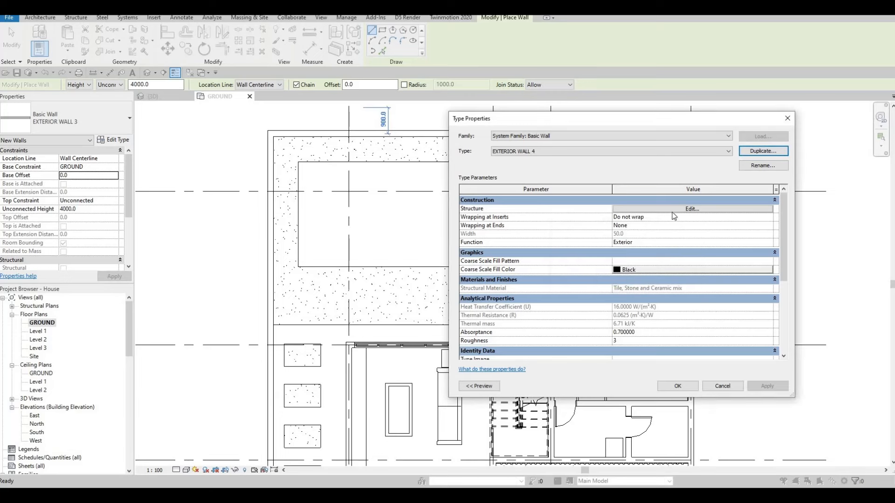
# - Duplicate the Tile, Stone and Ceramic mix material and assign the copy to the structure layer of EXTERIOR WALL 4
pyautogui.click(672, 210)
pyautogui.click(615, 209)
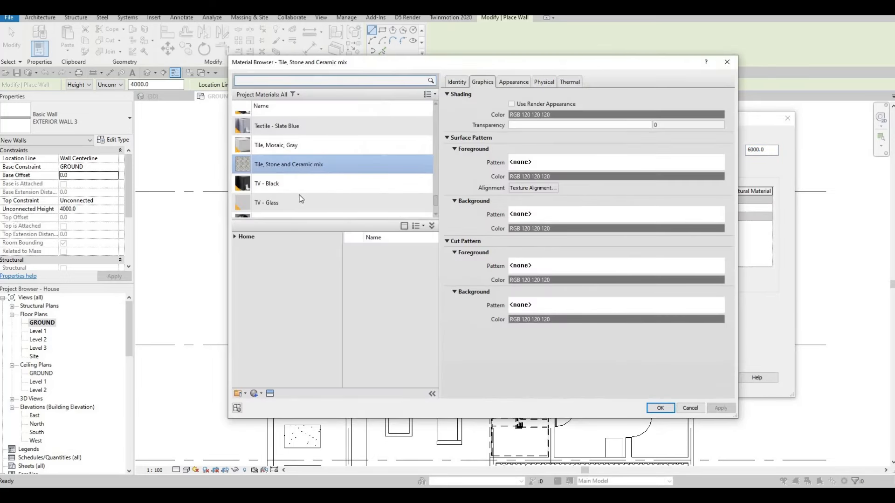
pyautogui.click(261, 394)
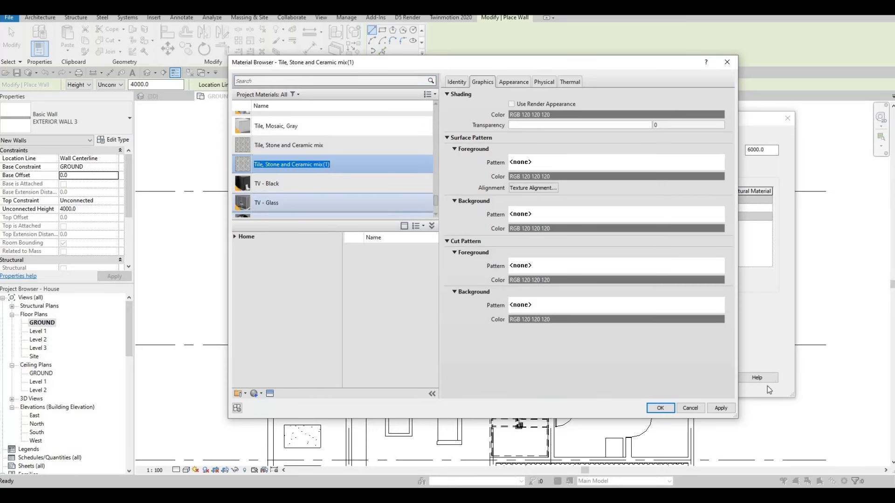
pyautogui.click(713, 409)
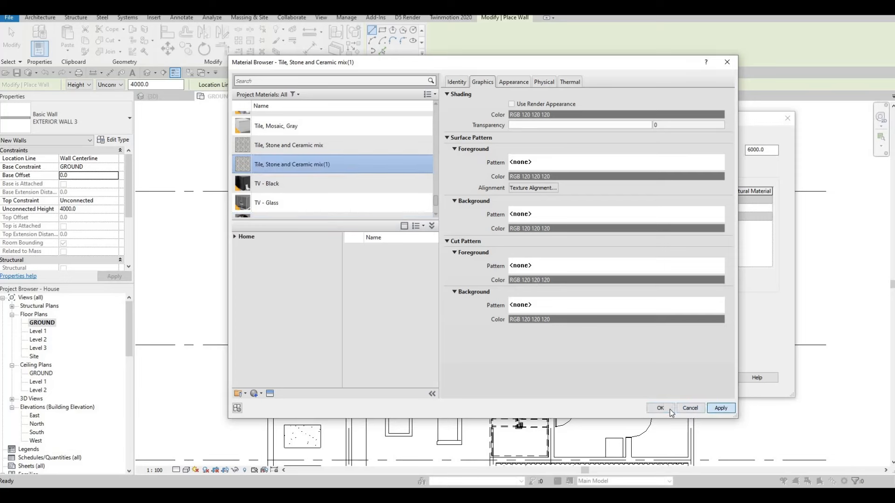
pyautogui.click(667, 408)
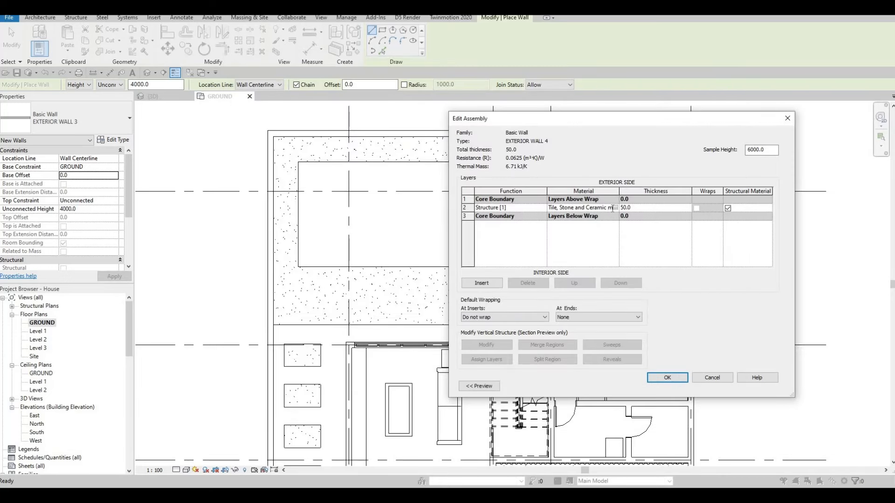
# - Copy the name of the structure layer's material and accept the EXTERIOR WALL 4 assembly and type properties
pyautogui.hotkey('ctrl', 'a')
pyautogui.hotkey('ctrl', 'c')
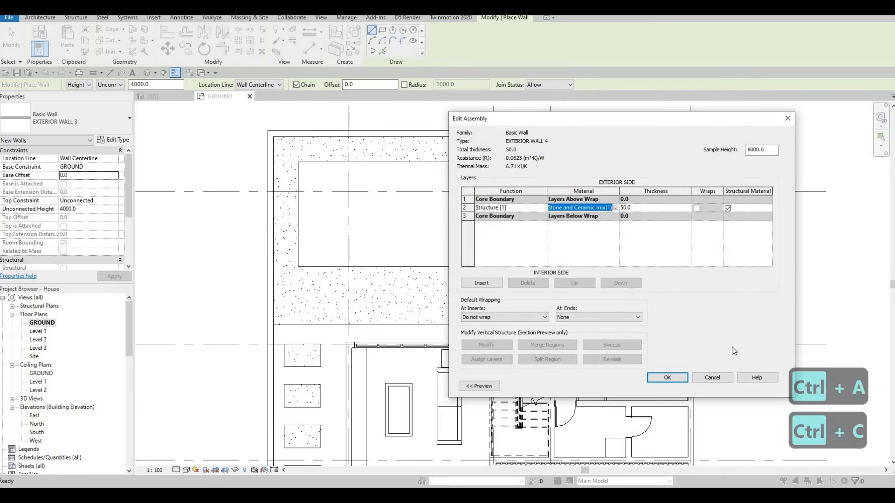
pyautogui.click(676, 378)
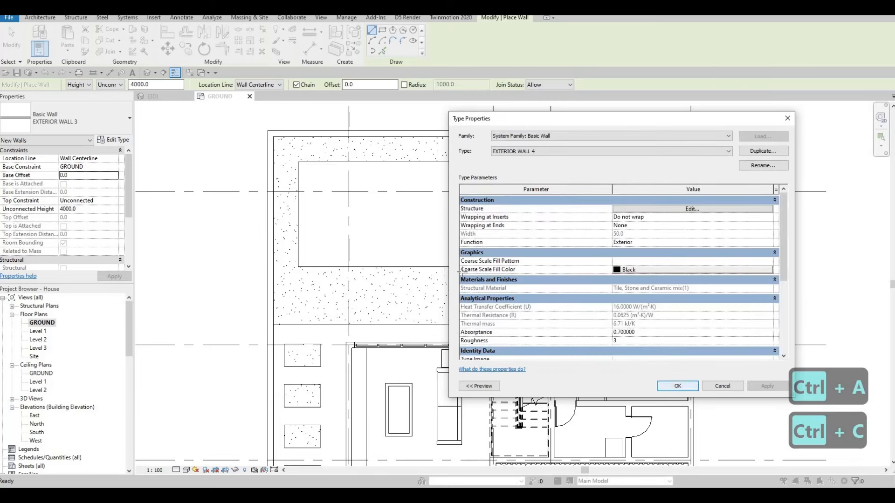
pyautogui.press('Return')
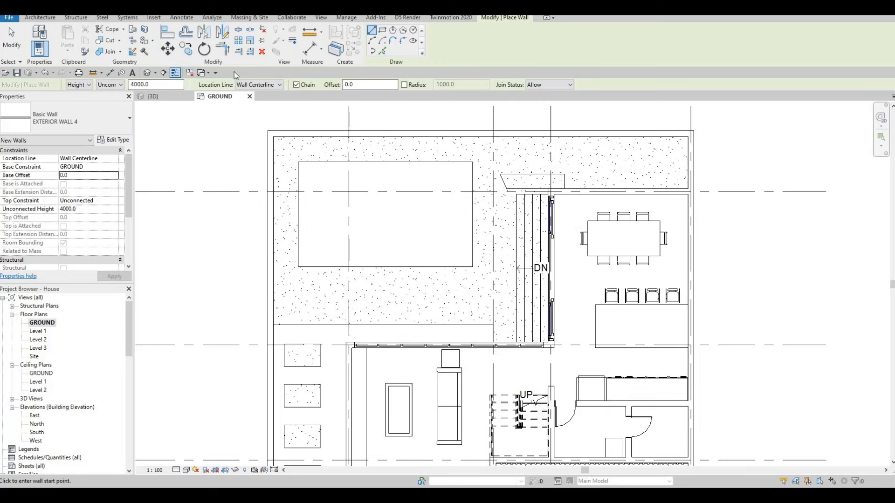
# - Cancel the wall started at the opening's corner and set the location line to Finish Face: Exterior
pyautogui.click(298, 162)
pyautogui.press('Escape')
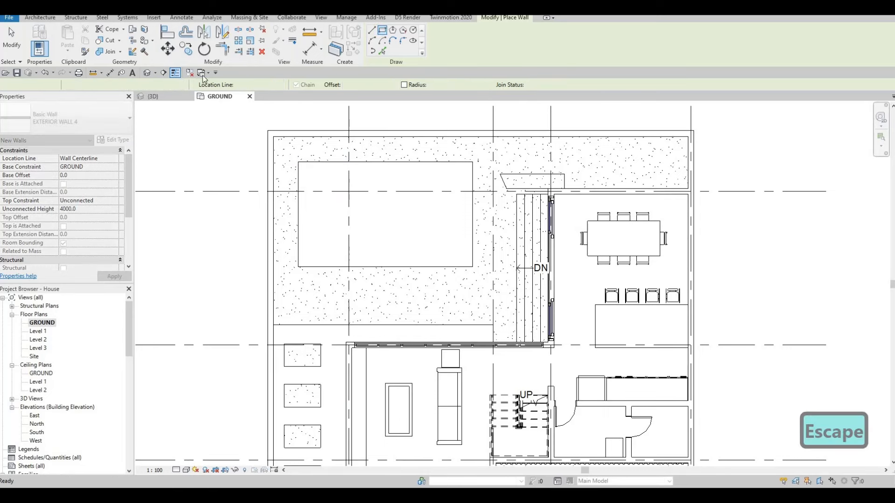
pyautogui.click(261, 85)
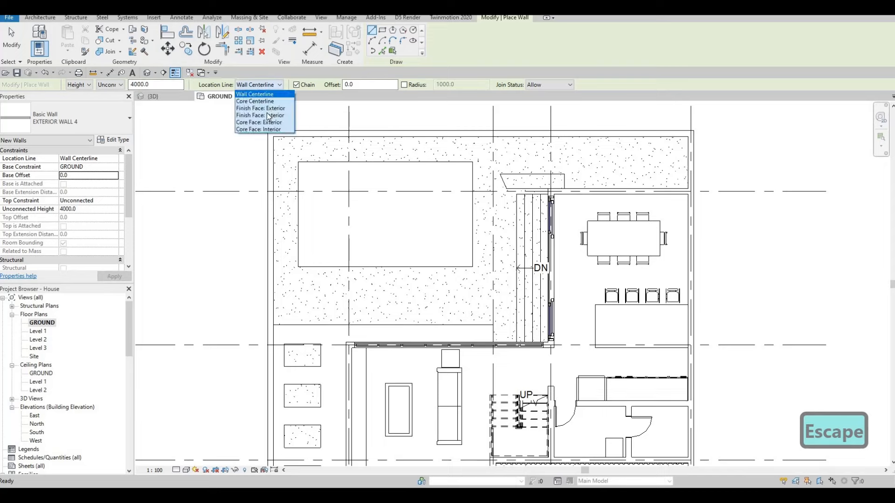
pyautogui.click(254, 109)
# - Draw a rectangle of EXTERIOR WALL 4 walls between opposite corners of the courtyard's rectangular opening and finish the wall command
pyautogui.click(299, 163)
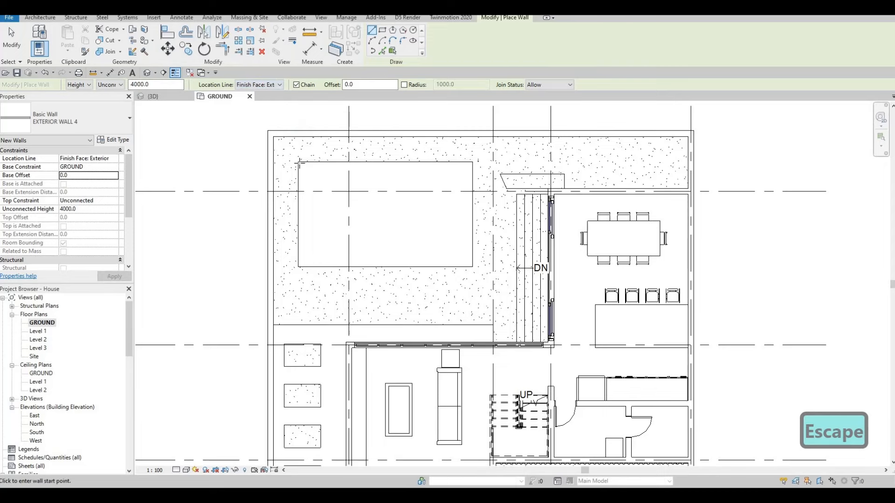
pyautogui.press('Escape')
pyautogui.click(385, 33)
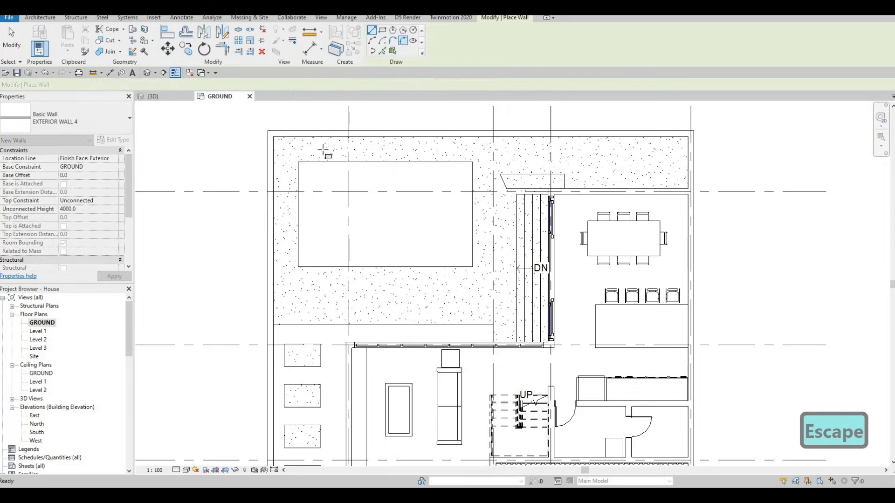
pyautogui.click(298, 162)
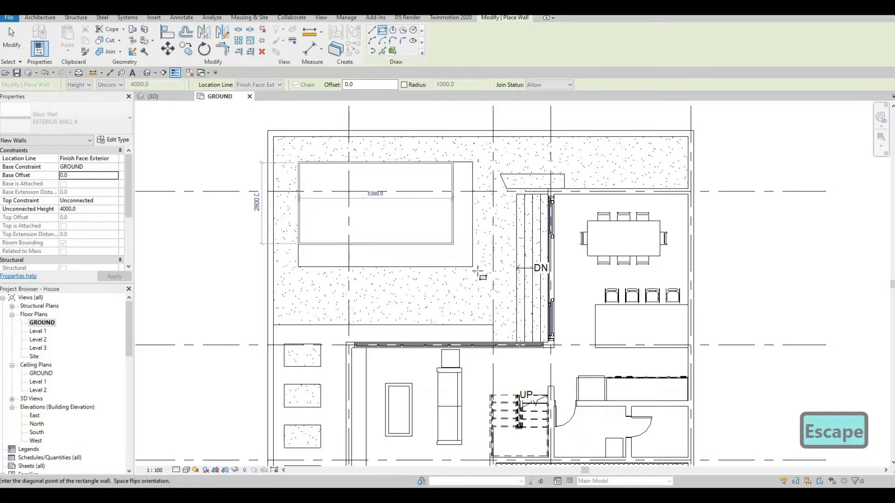
pyautogui.scroll(2, 452, 245)
pyautogui.click(484, 279)
pyautogui.press('Escape')
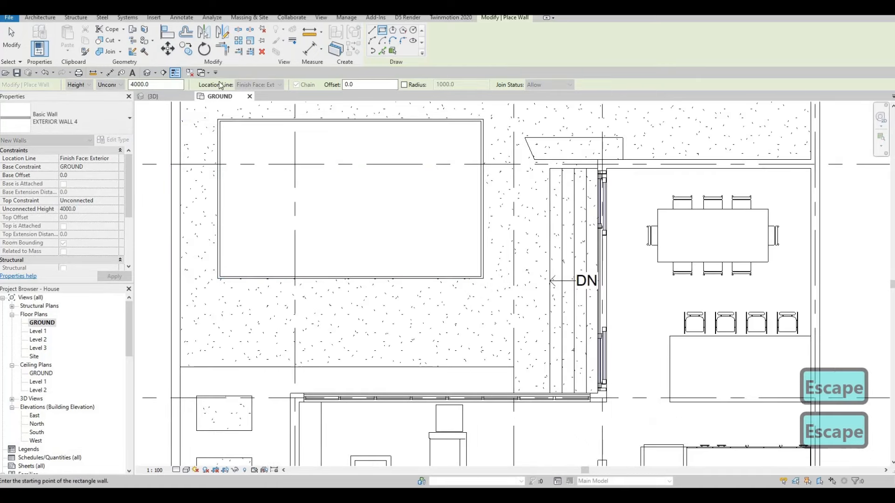
pyautogui.press('Escape')
# - In the 3D view, select the chain of four EXTERIOR WALL 4 walls and set its top constraint to Up to level: GROUND
pyautogui.click(153, 96)
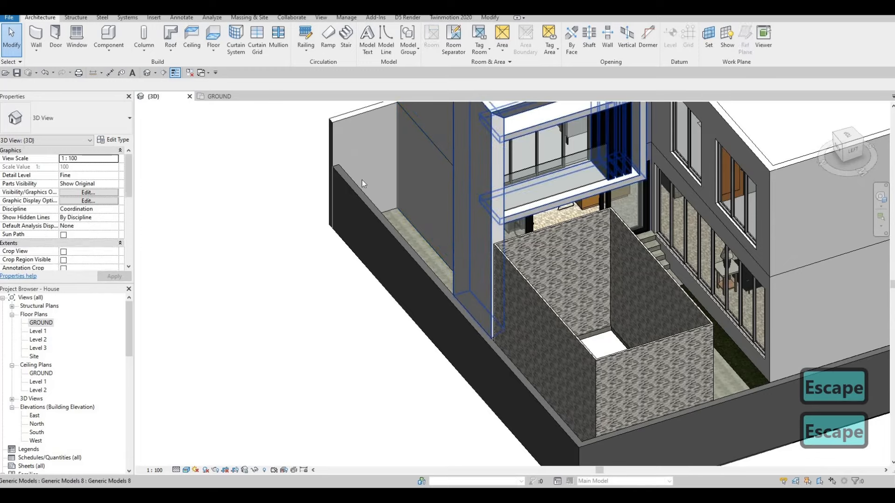
pyautogui.moveTo(559, 303); pyautogui.dragTo(351, 180, button='middle')
pyautogui.press('Tab')
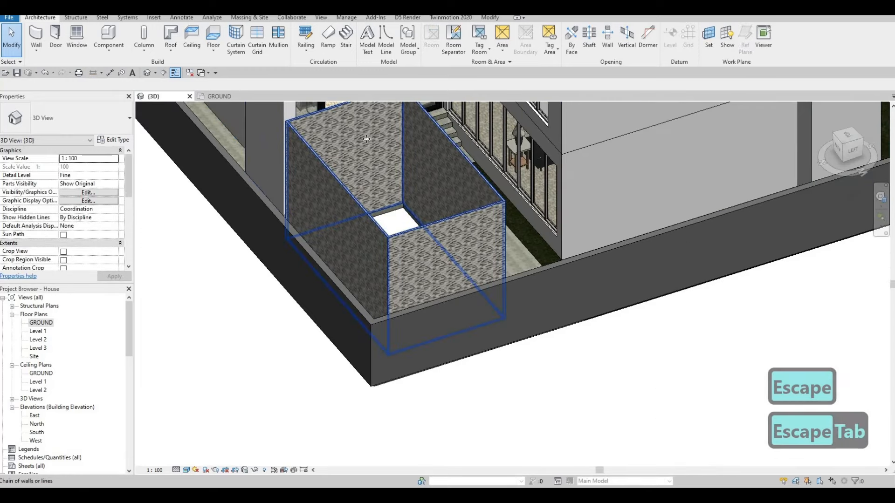
pyautogui.click(366, 139)
pyautogui.press('Escape')
pyautogui.press('Escape')
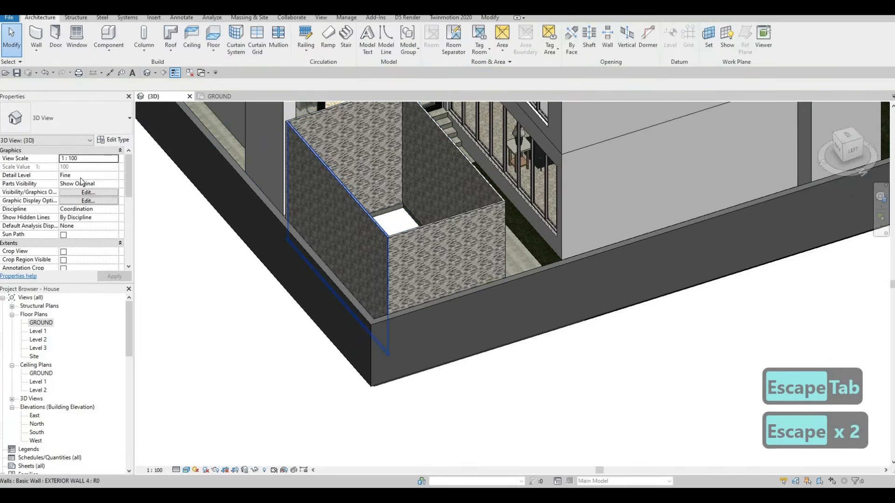
pyautogui.press('Tab')
pyautogui.click(329, 177)
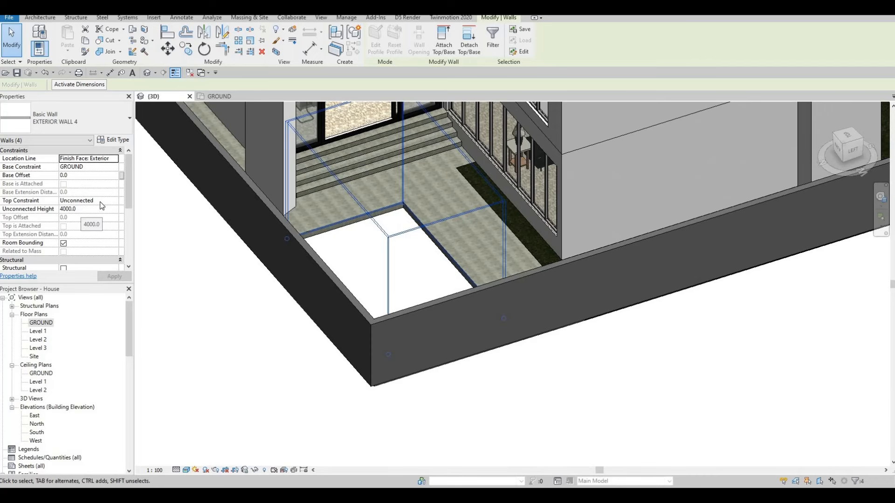
pyautogui.click(117, 204)
pyautogui.click(115, 201)
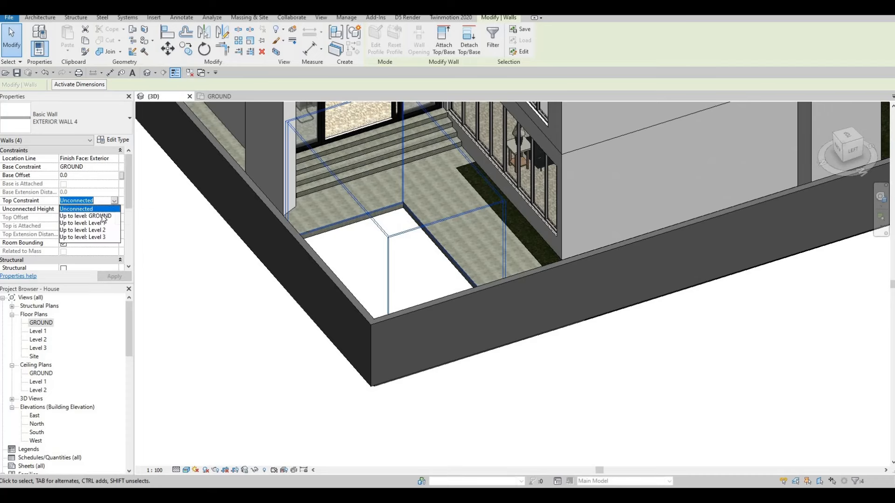
pyautogui.click(103, 216)
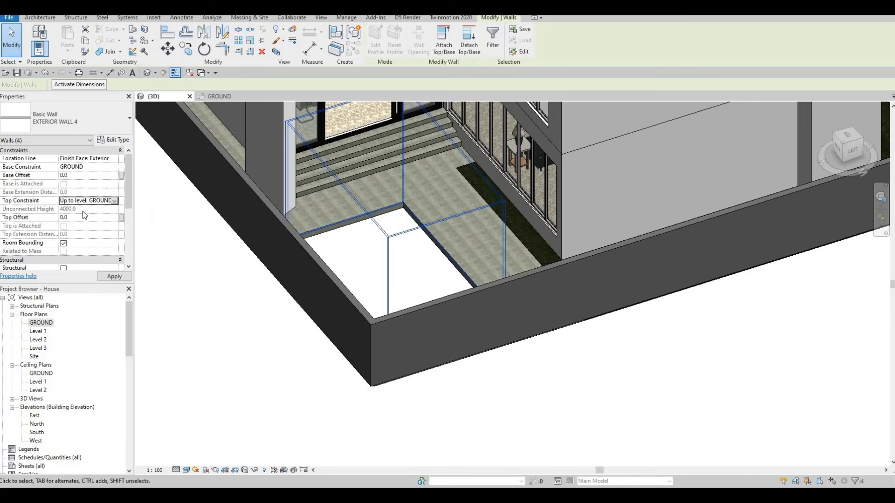
# - Set the base offset of the four selected walls to -2000 and apply it
pyautogui.click(92, 173)
pyautogui.click(109, 168)
pyautogui.click(112, 175)
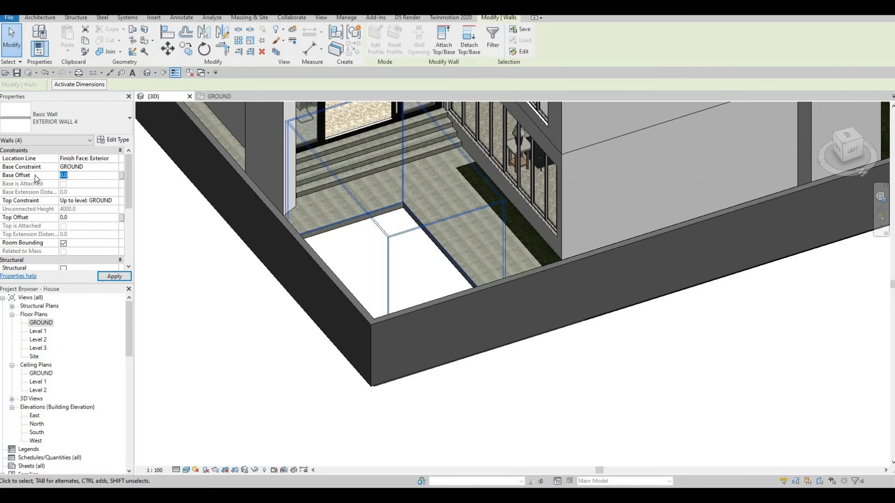
pyautogui.write('-2000')
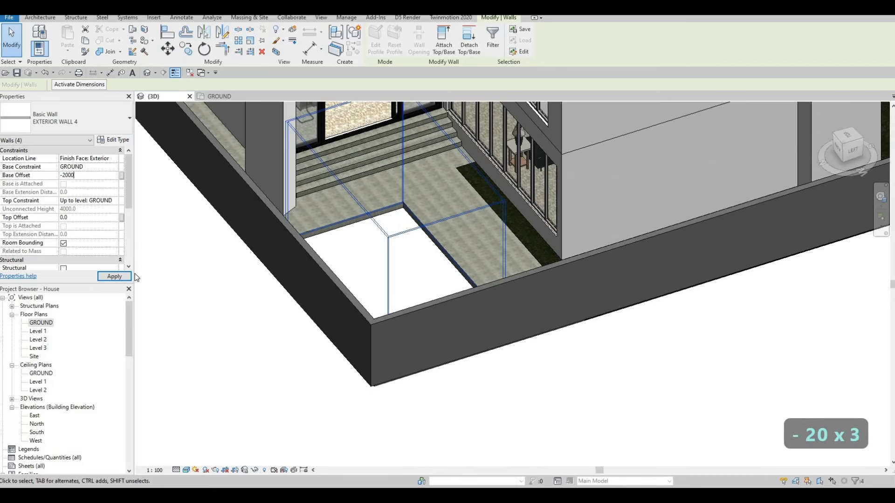
pyautogui.click(125, 277)
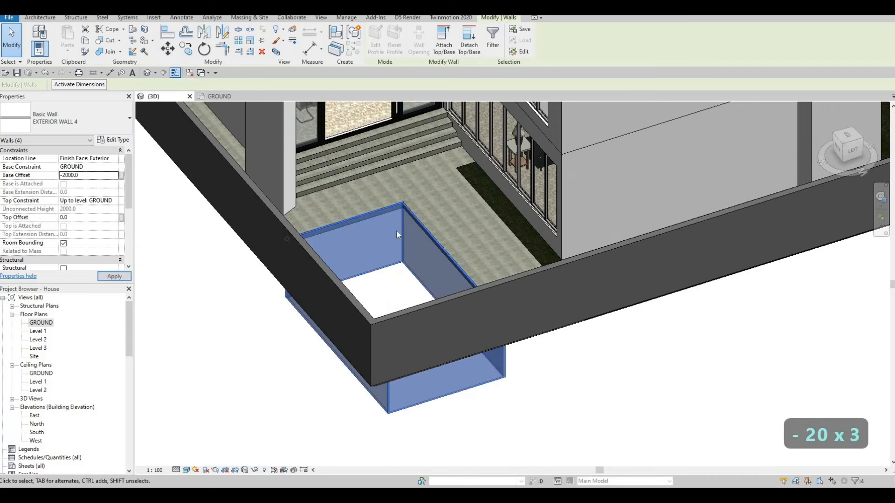
# - Set the top offset of the four selected walls around the opening to 50
pyautogui.keyDown('shift'); pyautogui.moveTo(450, 276); pyautogui.dragTo(458, 266, button='middle'); pyautogui.keyUp('shift')
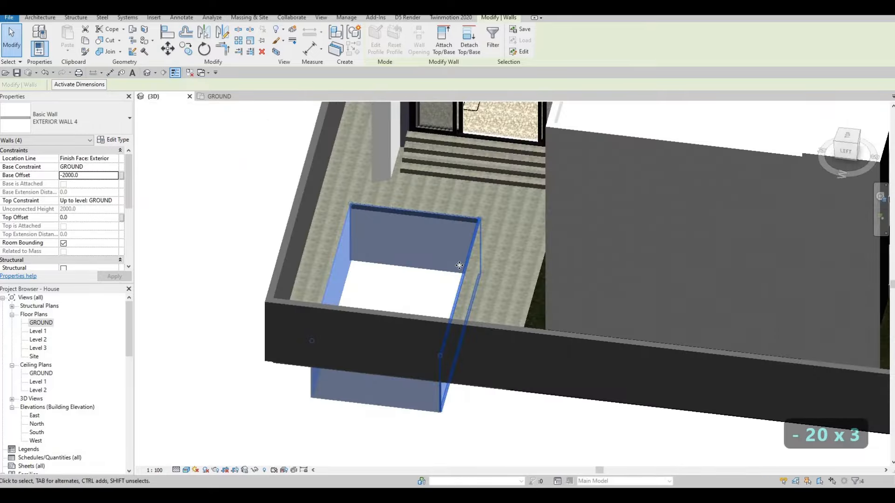
pyautogui.scroll(1, 471, 264)
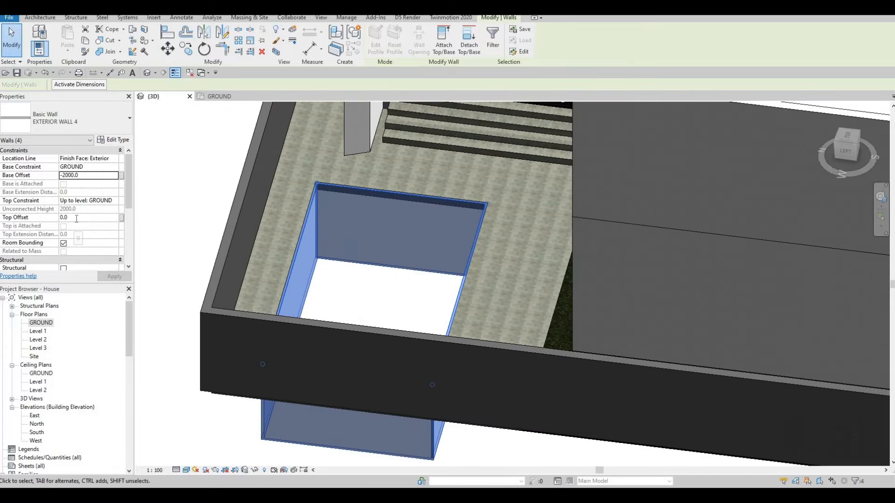
pyautogui.click(76, 218)
pyautogui.write('50')
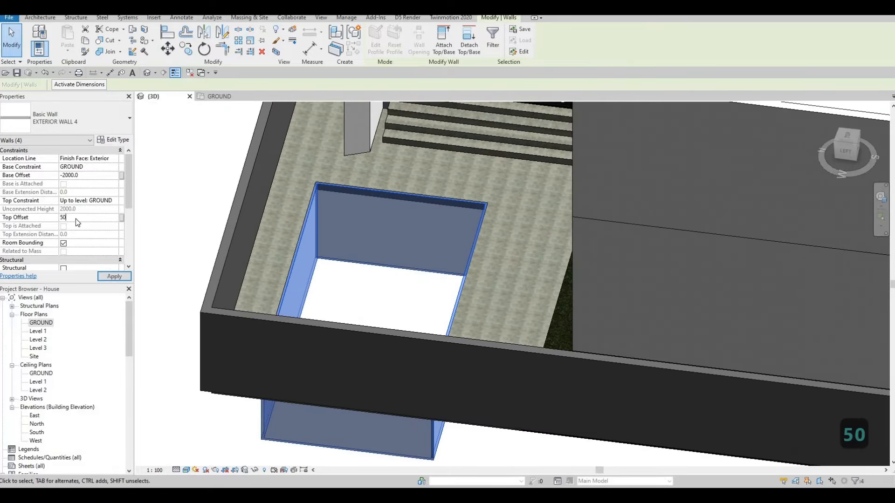
pyautogui.press('Return')
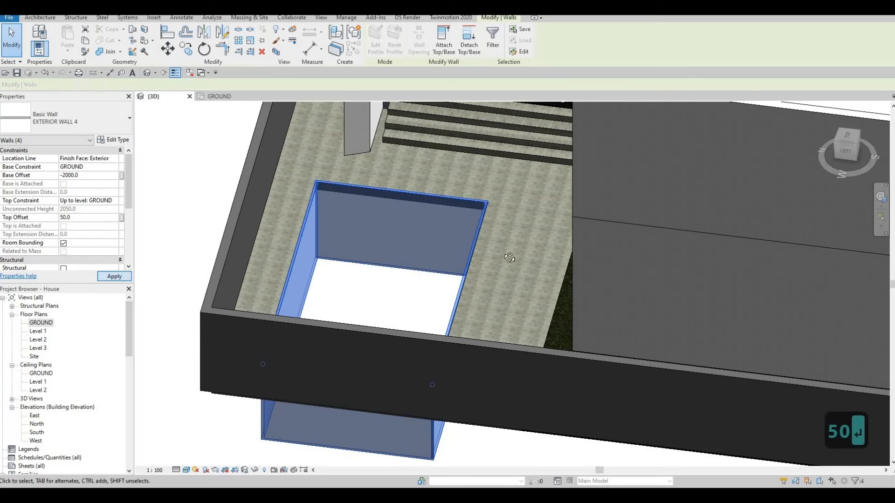
# - Examine the rim and corners of the EXTERIOR WALL 4 walls around the courtyard opening
pyautogui.keyDown('shift'); pyautogui.moveTo(485, 219); pyautogui.dragTo(499, 205, button='middle'); pyautogui.keyUp('shift')
pyautogui.scroll(2, 499, 205)
pyautogui.moveTo(500, 205); pyautogui.dragTo(532, 206, button='middle')
pyautogui.scroll(3, 533, 206)
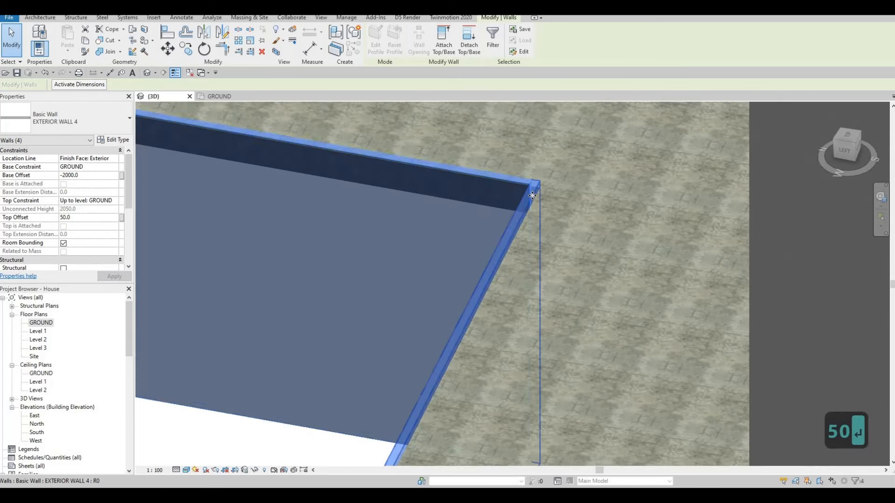
pyautogui.scroll(-3, 389, 273)
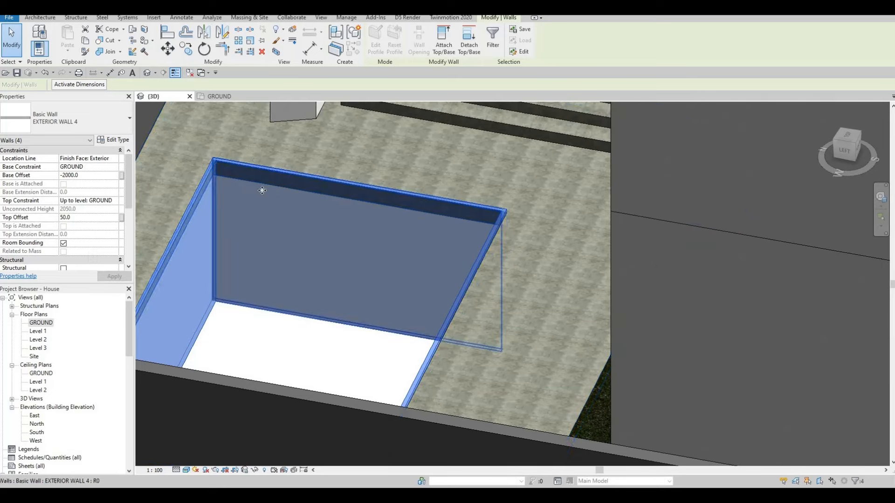
pyautogui.moveTo(331, 205); pyautogui.dragTo(330, 179, button='middle')
pyautogui.scroll(-1, 329, 180)
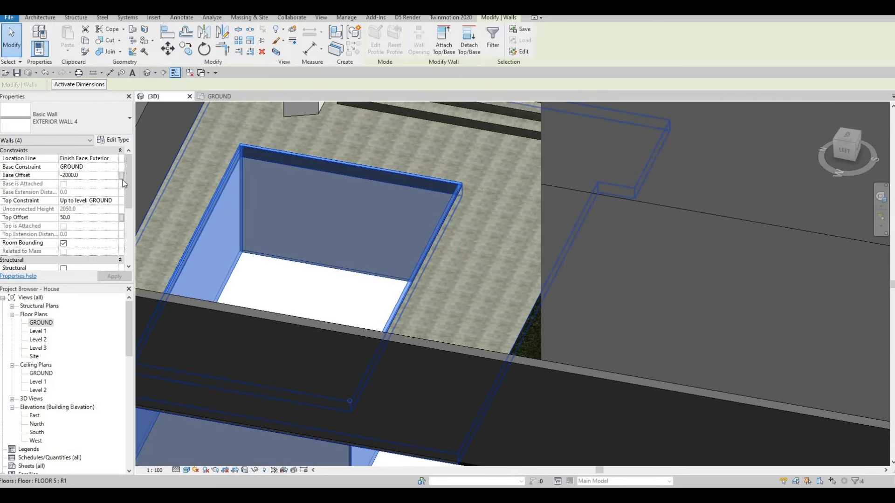
pyautogui.moveTo(304, 220); pyautogui.dragTo(323, 188, button='middle')
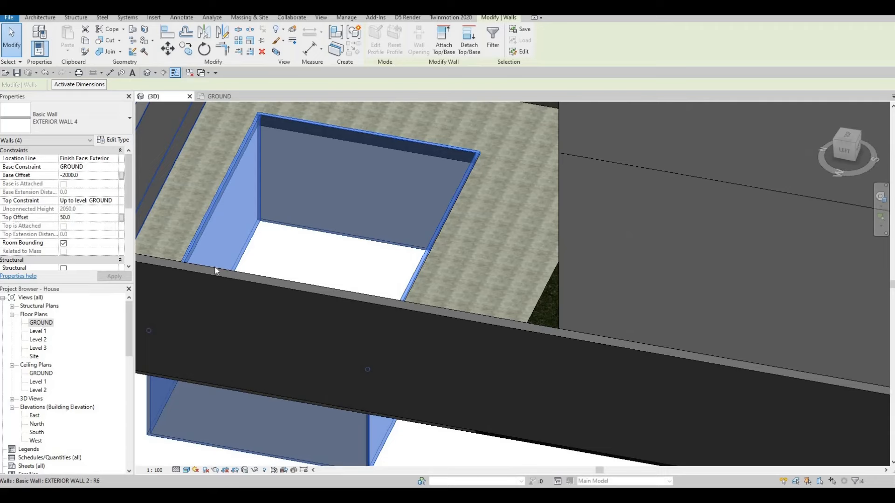
# - In the GROUND floor plan, create an in-place model in the Generic Models category and accept the default name
pyautogui.doubleClick(41, 323)
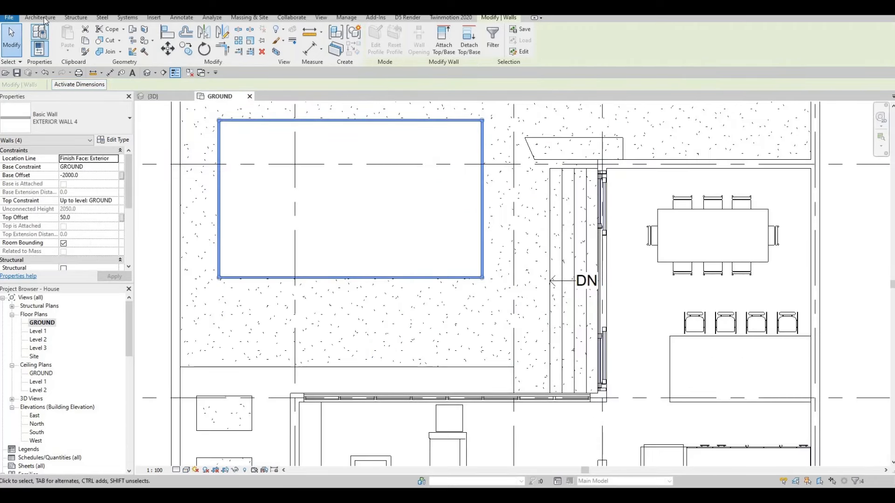
pyautogui.click(44, 19)
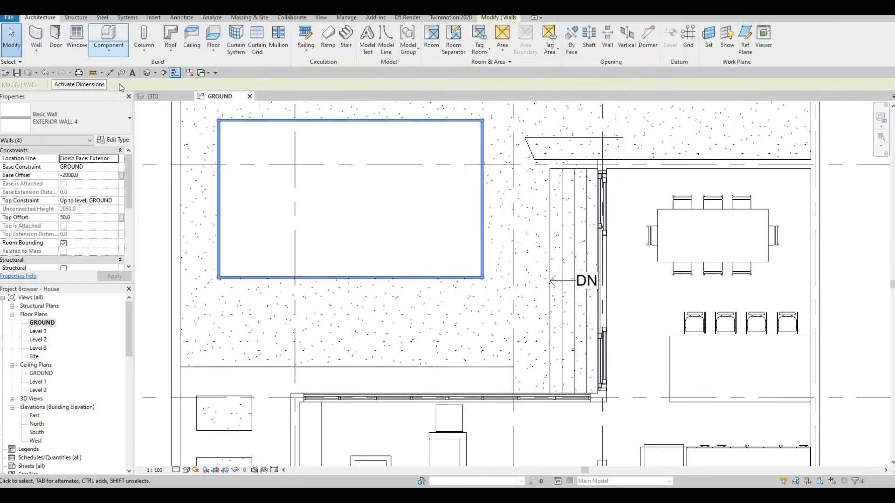
pyautogui.click(122, 86)
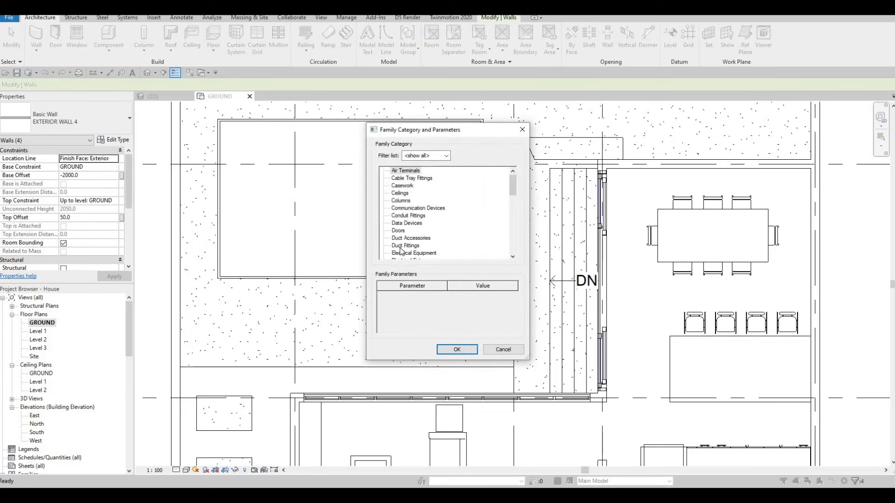
pyautogui.scroll(-5, 400, 250)
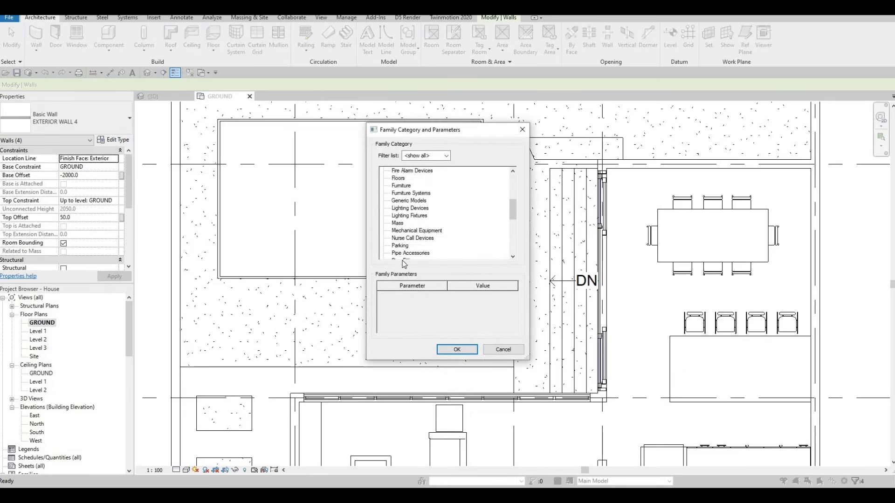
pyautogui.scroll(-5, 404, 259)
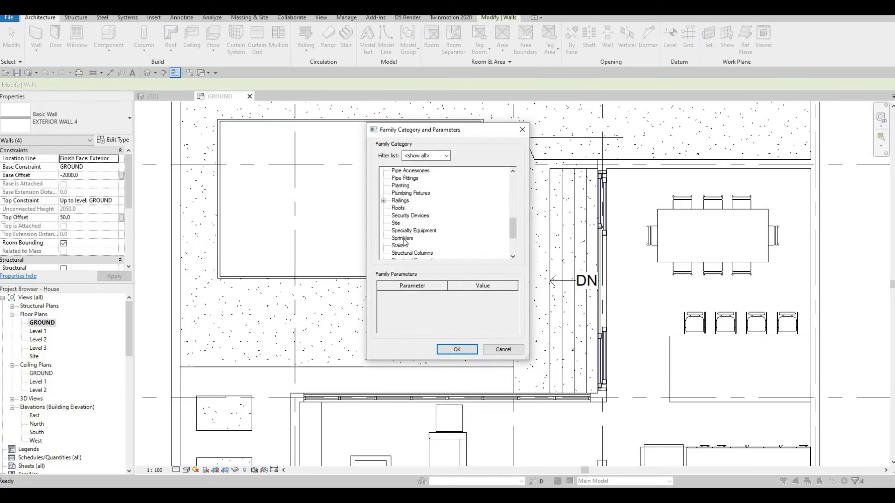
pyautogui.scroll(-2, 403, 242)
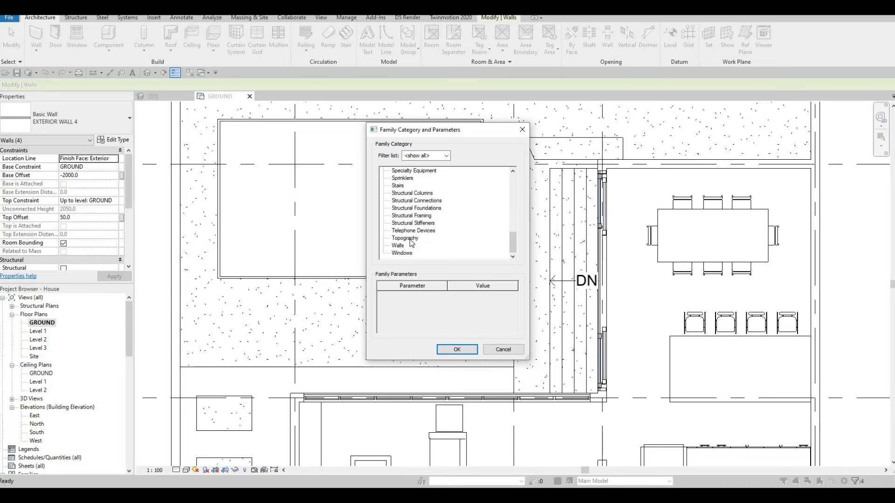
pyautogui.scroll(7, 412, 234)
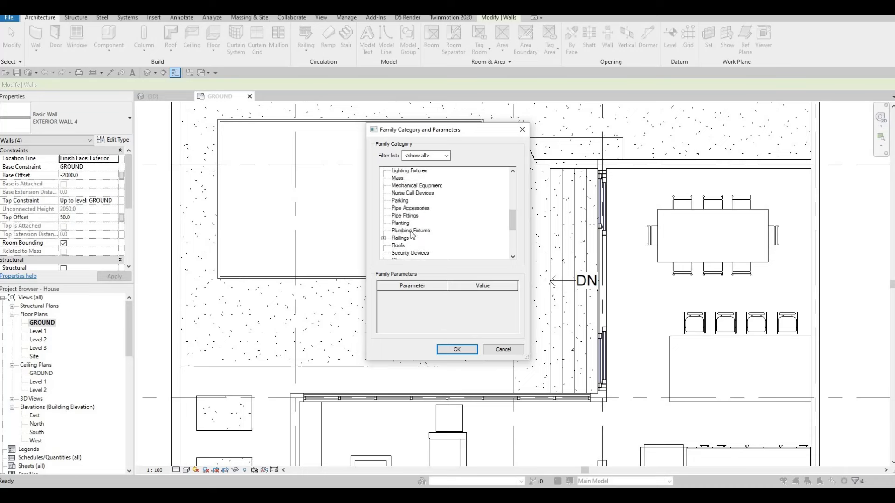
pyautogui.scroll(3, 412, 235)
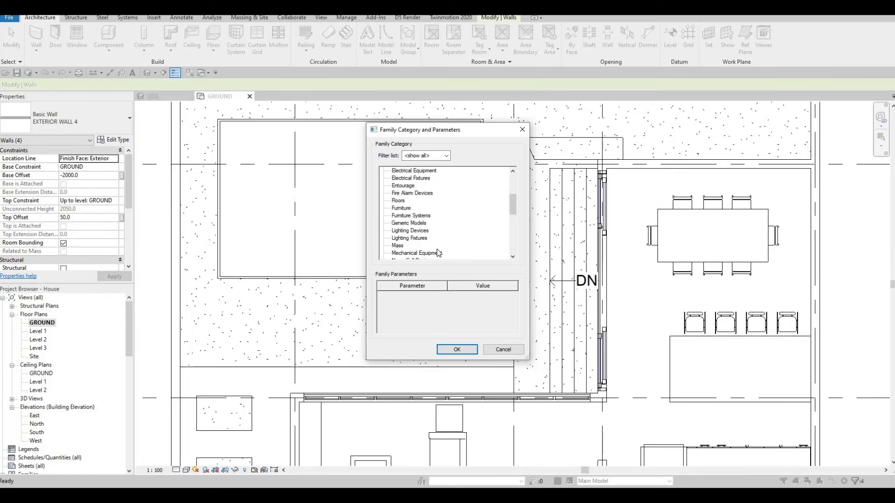
pyautogui.click(457, 349)
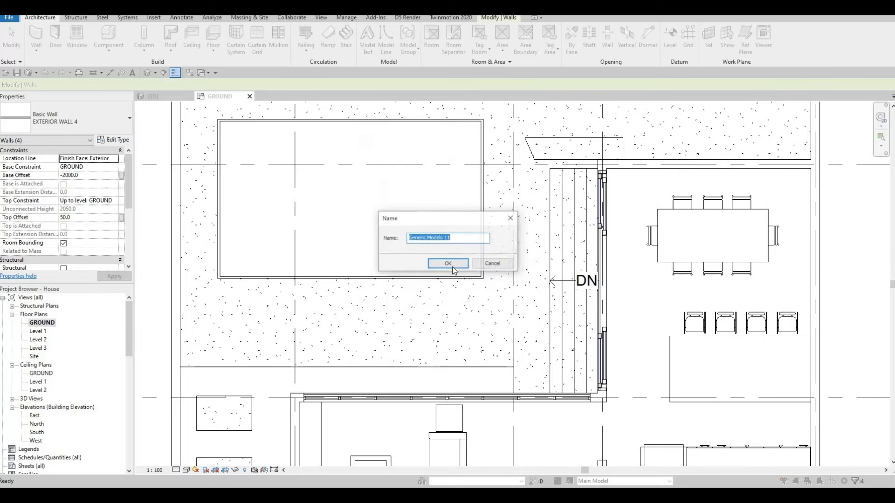
pyautogui.click(455, 262)
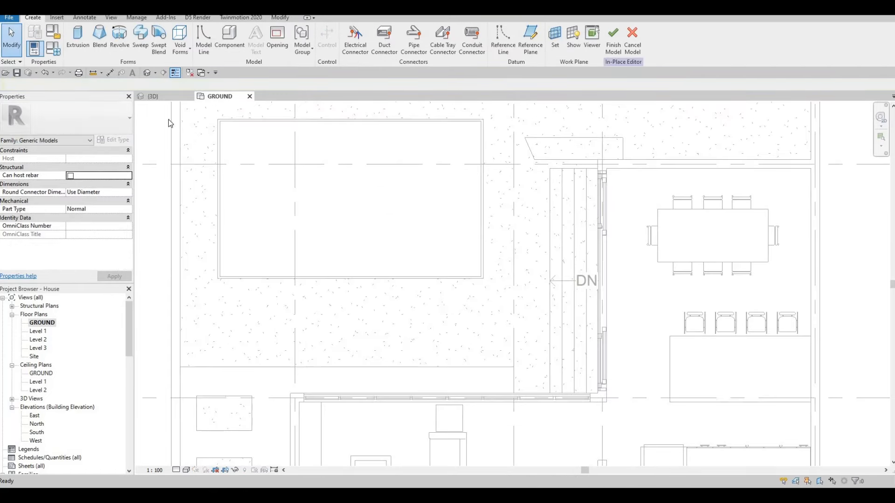
# - Start a solid extrusion and set its material to Tile, Stone and Ceramic mix(1)
pyautogui.click(78, 36)
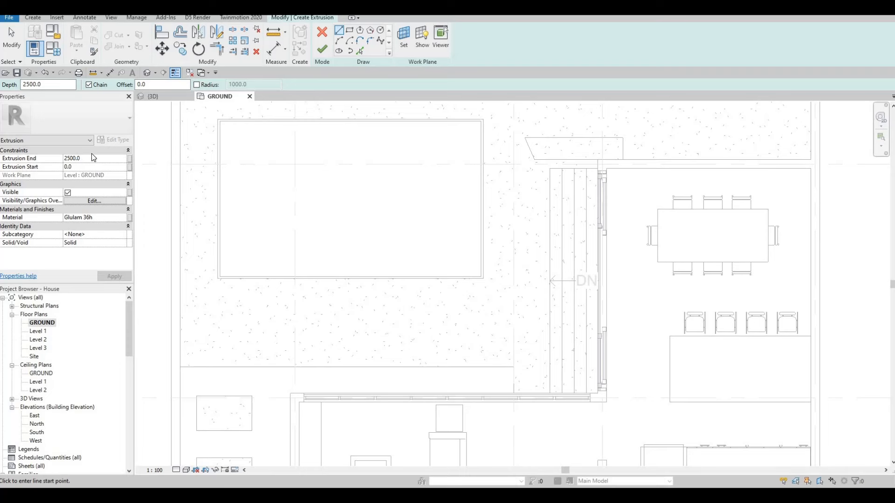
pyautogui.click(103, 215)
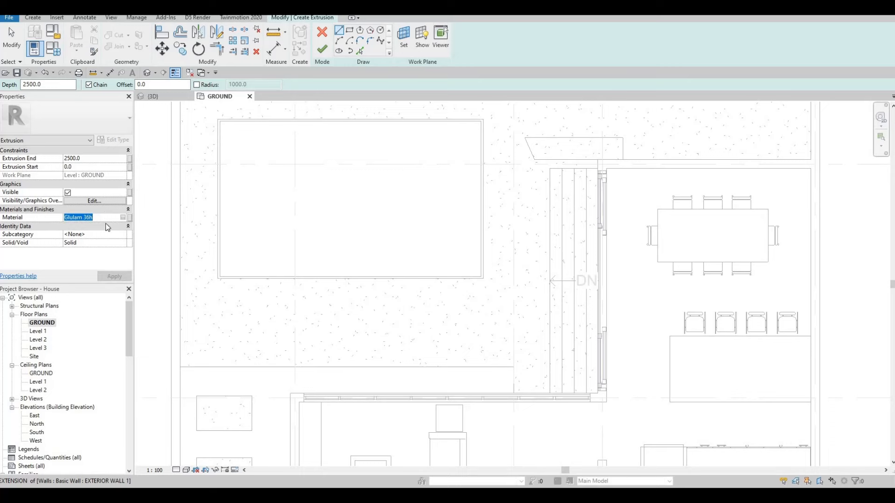
pyautogui.write('ne and Ceramic mix(1)')
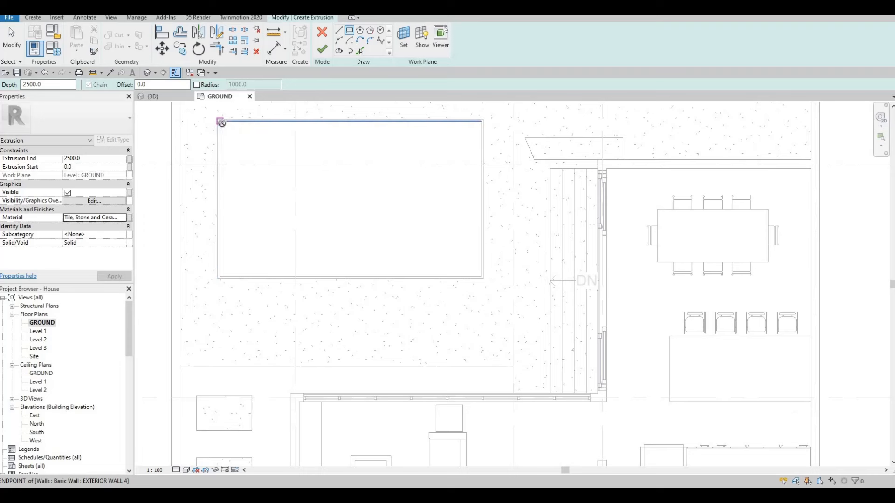
# - Sketch a rectangle along the inner faces of the EXTERIOR WALL 4 walls lining the opening and finish the extrusion
pyautogui.click(220, 121)
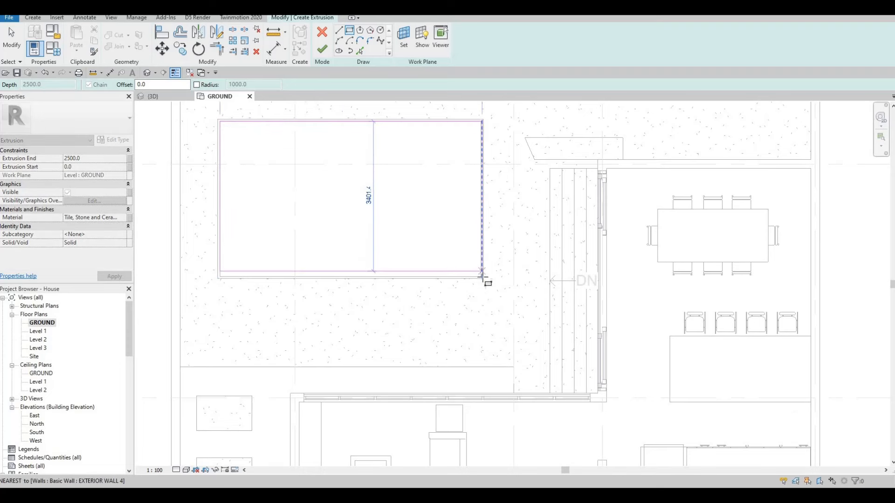
pyautogui.click(482, 274)
pyautogui.click(482, 277)
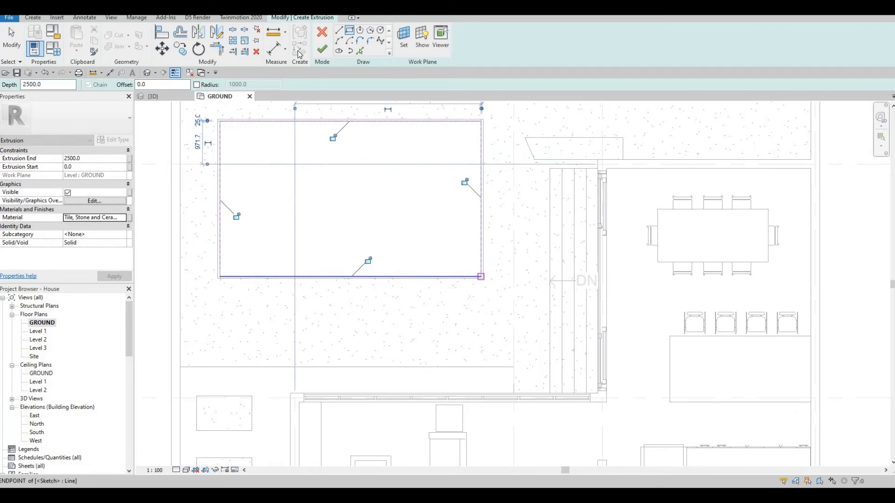
pyautogui.click(322, 49)
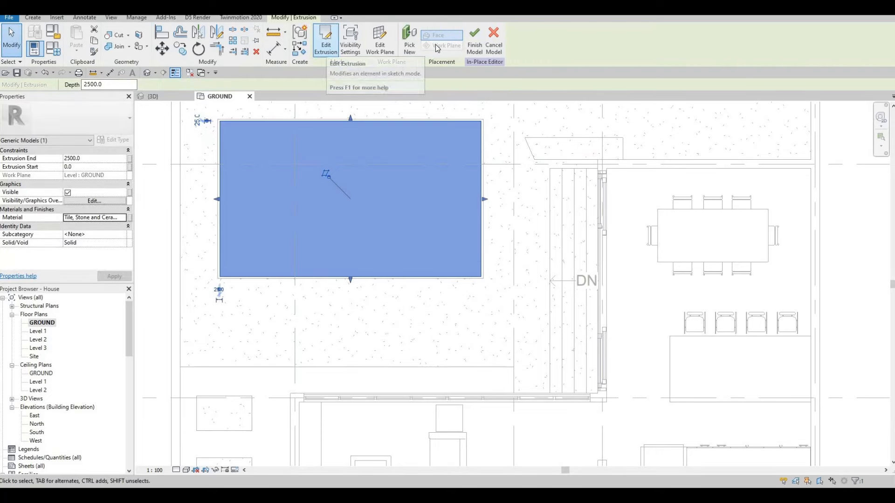
# - In the 3D view, stretch the extrusion into a thin pool floor from -2000 to about -1850, leaving it deselected
pyautogui.click(154, 96)
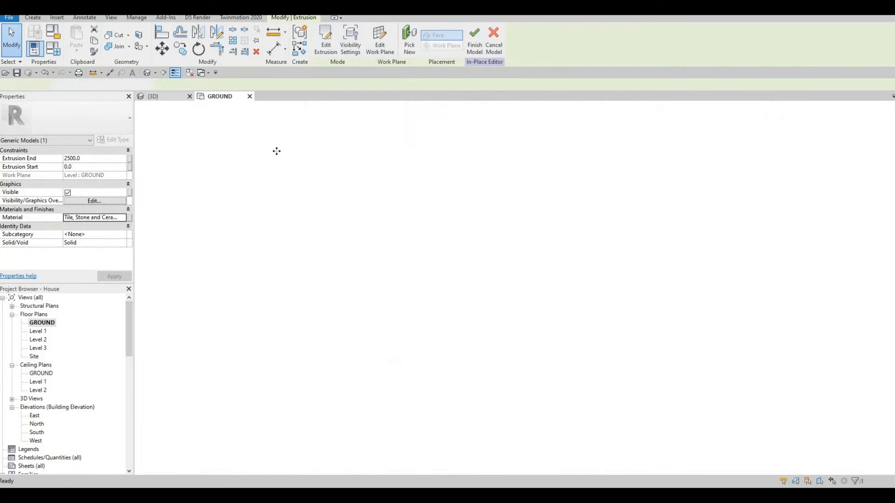
pyautogui.keyDown('shift'); pyautogui.moveTo(323, 175); pyautogui.dragTo(329, 239, button='middle'); pyautogui.keyUp('shift')
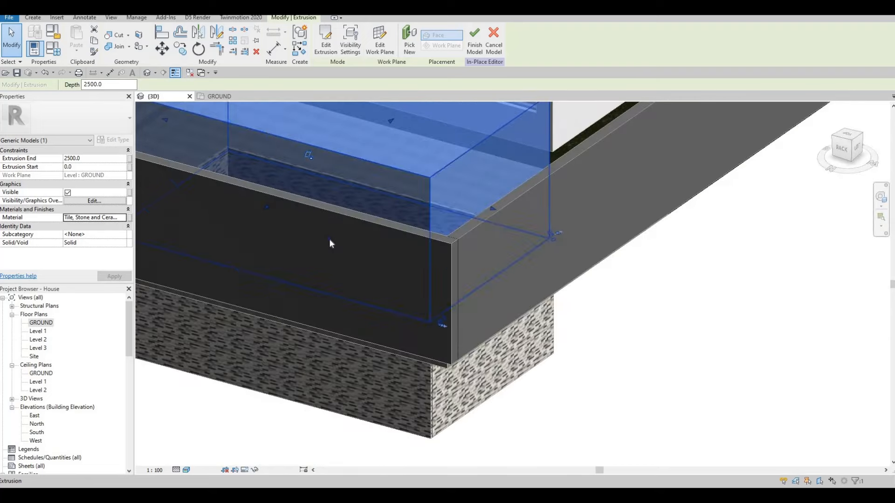
pyautogui.moveTo(332, 334); pyautogui.dragTo(364, 243)
pyautogui.moveTo(374, 153); pyautogui.dragTo(397, 212, button='middle')
pyautogui.scroll(-1, 386, 219)
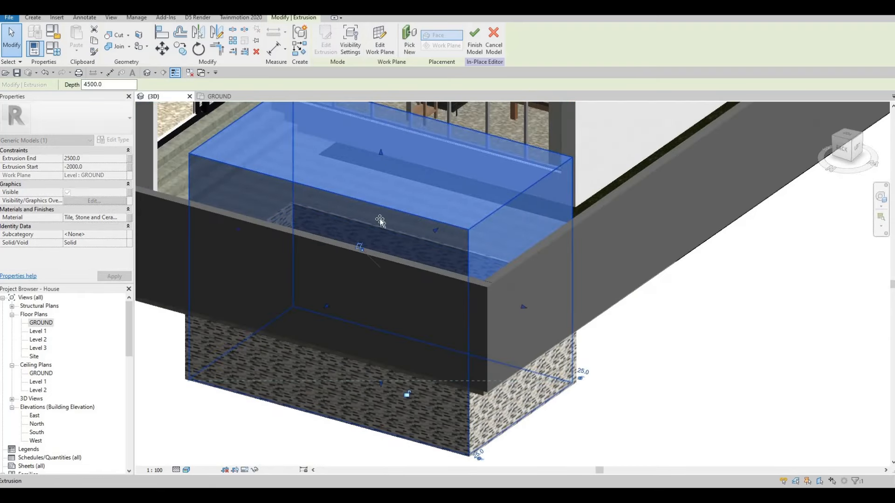
pyautogui.moveTo(371, 369)
pyautogui.mouseDown()
pyautogui.moveTo(368, 381)
pyautogui.moveTo(369, 370)
pyautogui.mouseUp()
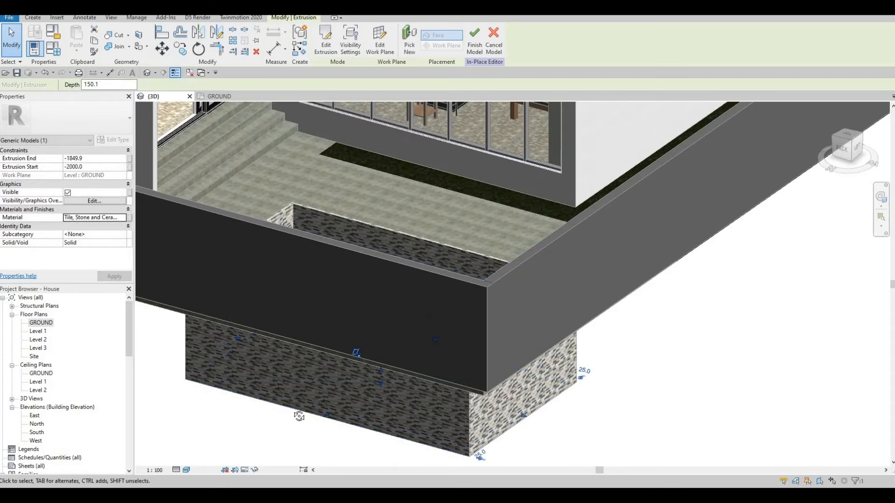
pyautogui.keyDown('shift'); pyautogui.moveTo(369, 370); pyautogui.dragTo(404, 306, button='middle'); pyautogui.keyUp('shift')
pyautogui.press('Escape')
pyautogui.press('Escape')
pyautogui.keyDown('shift'); pyautogui.moveTo(308, 380); pyautogui.dragTo(250, 377, button='middle'); pyautogui.keyUp('shift')
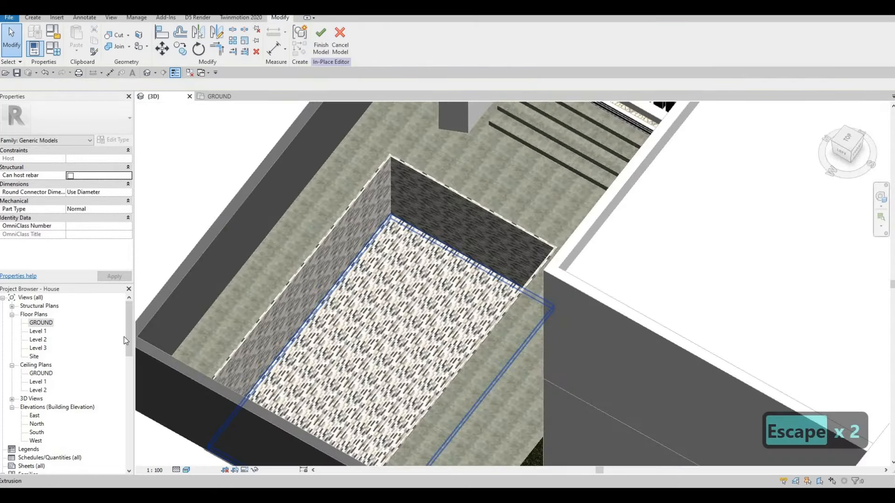
# - In the GROUND floor plan, start a second solid extrusion and sketch its rectangle along the pool walls' inner faces
pyautogui.doubleClick(41, 323)
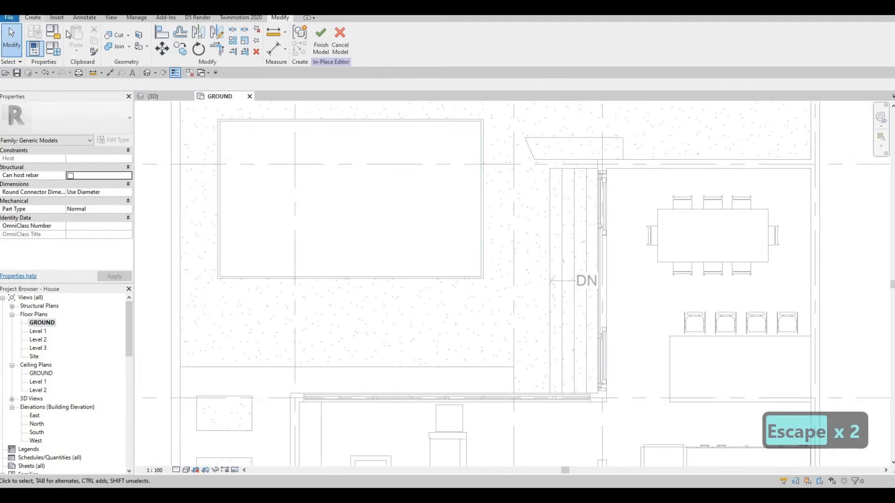
pyautogui.click(33, 17)
pyautogui.click(74, 37)
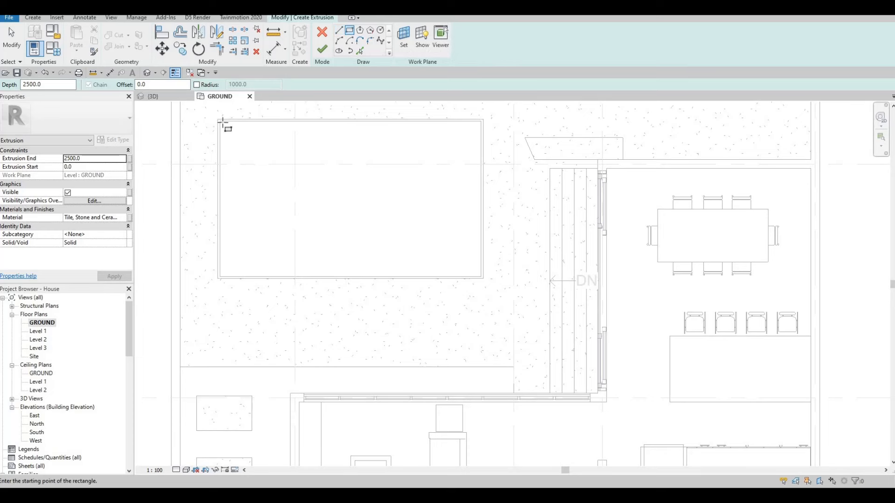
pyautogui.click(223, 122)
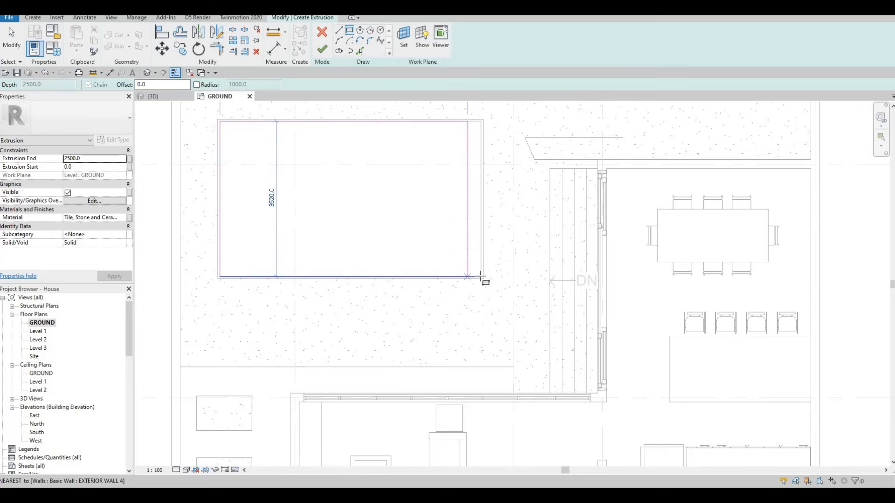
pyautogui.click(481, 277)
pyautogui.press('Escape')
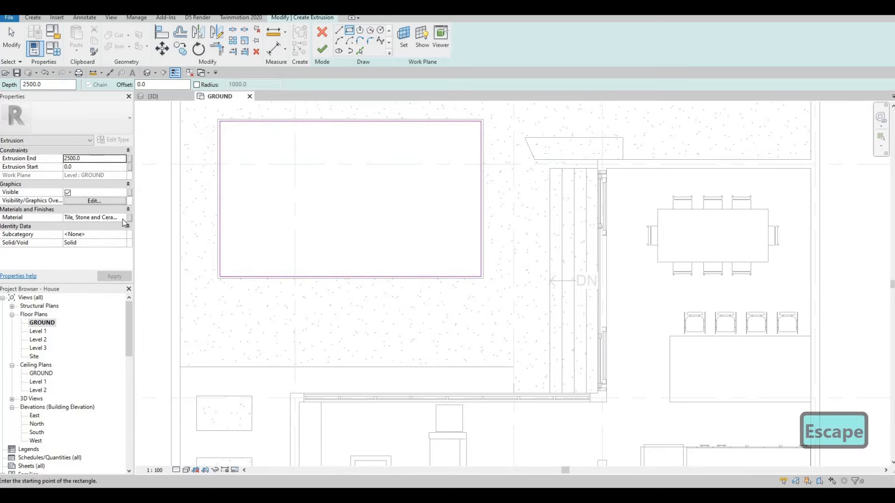
# - Set the second extrusion's material to Water and finish its sketch
pyautogui.click(124, 219)
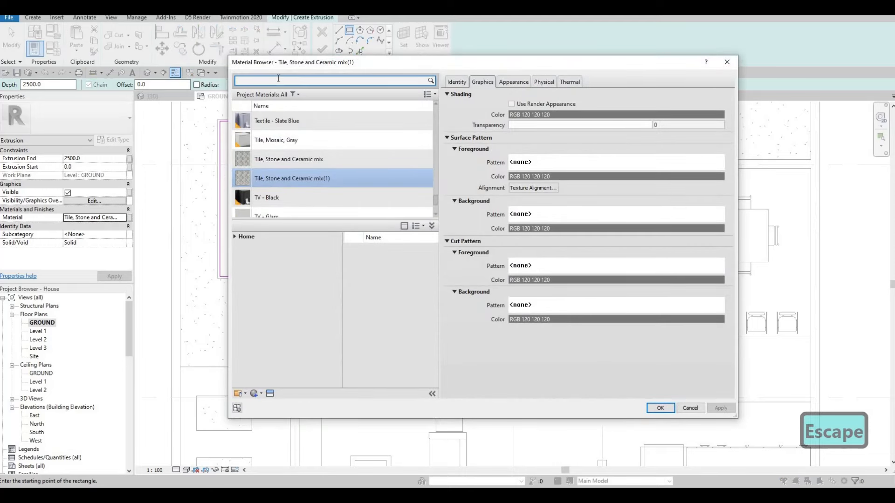
pyautogui.write('water')
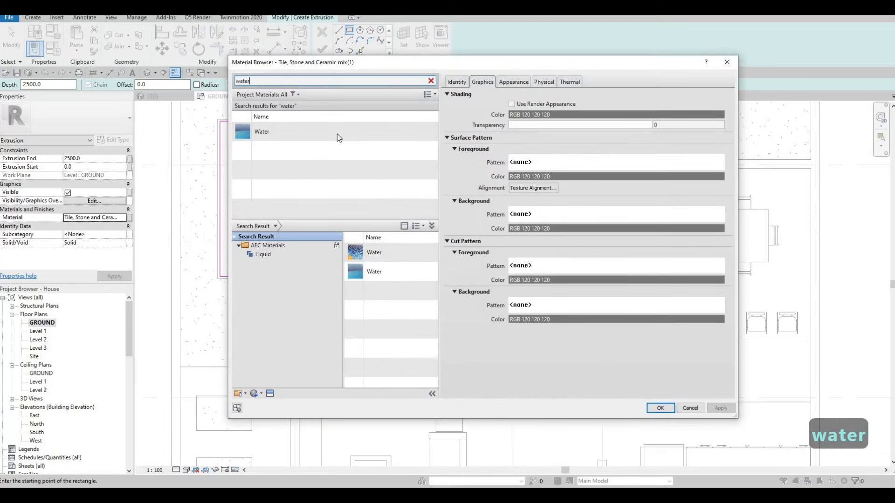
pyautogui.click(326, 132)
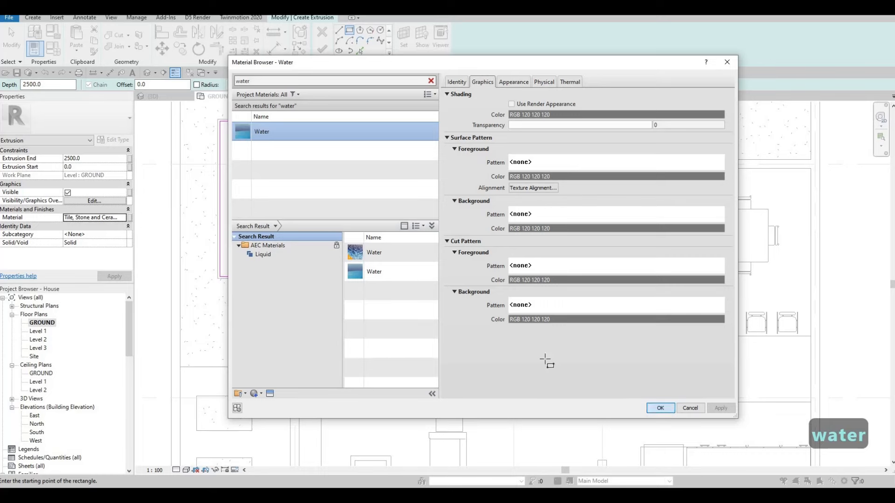
pyautogui.click(660, 407)
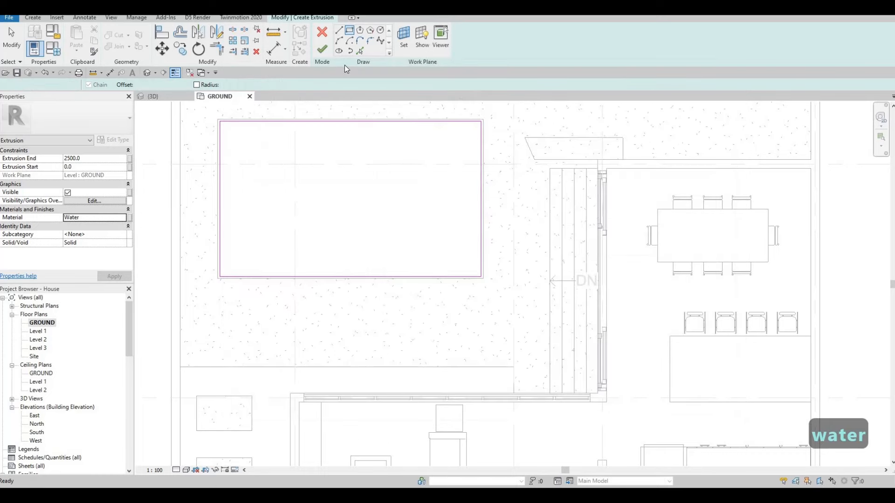
pyautogui.click(325, 51)
# - In the 3D view, reshape the water extrusion to run from about -343 to about -64, and finish the in-place model
pyautogui.click(149, 97)
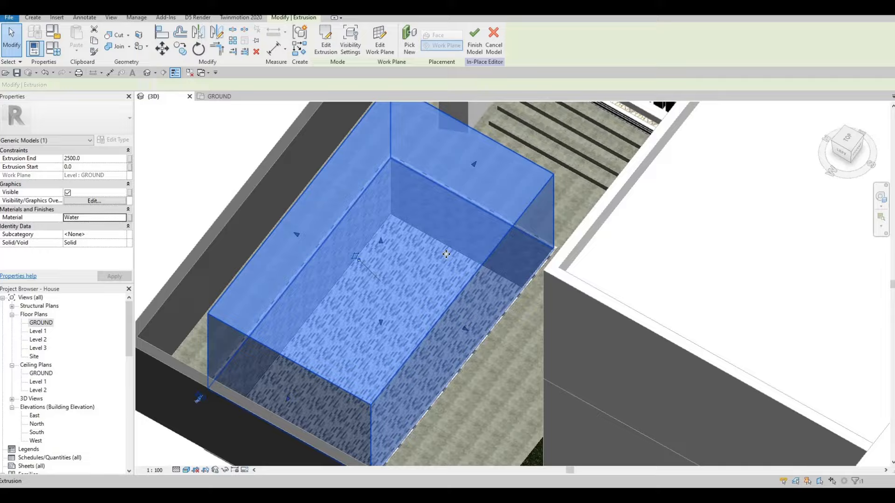
pyautogui.keyDown('shift'); pyautogui.moveTo(446, 254); pyautogui.dragTo(385, 344, button='middle'); pyautogui.keyUp('shift')
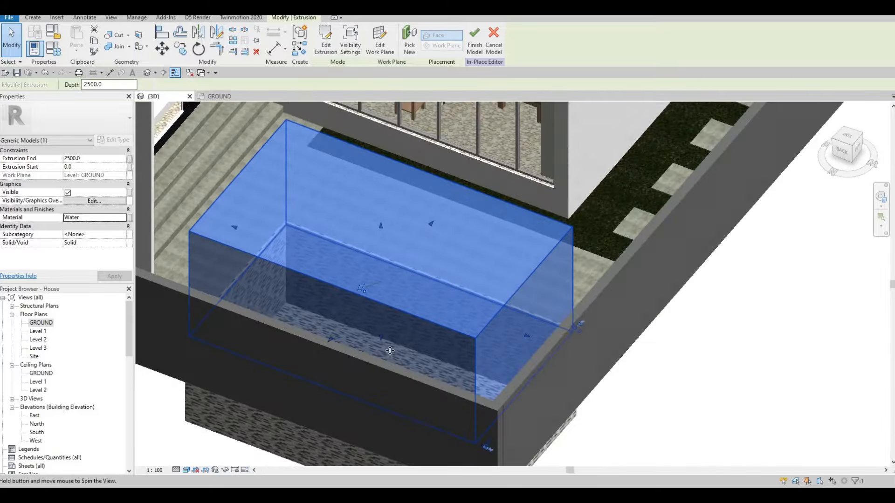
pyautogui.moveTo(383, 342); pyautogui.dragTo(378, 382)
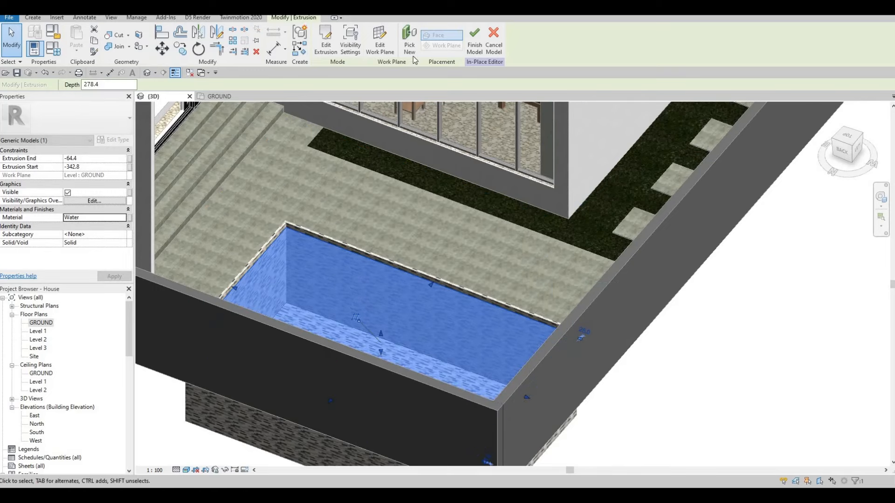
pyautogui.click(474, 42)
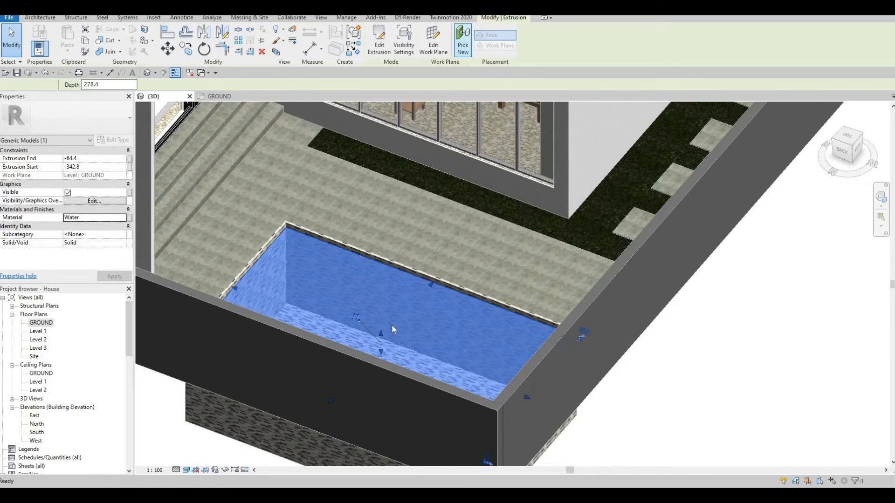
pyautogui.press('Escape')
pyautogui.keyDown('shift'); pyautogui.moveTo(160, 379); pyautogui.dragTo(374, 239, button='middle'); pyautogui.keyUp('shift')
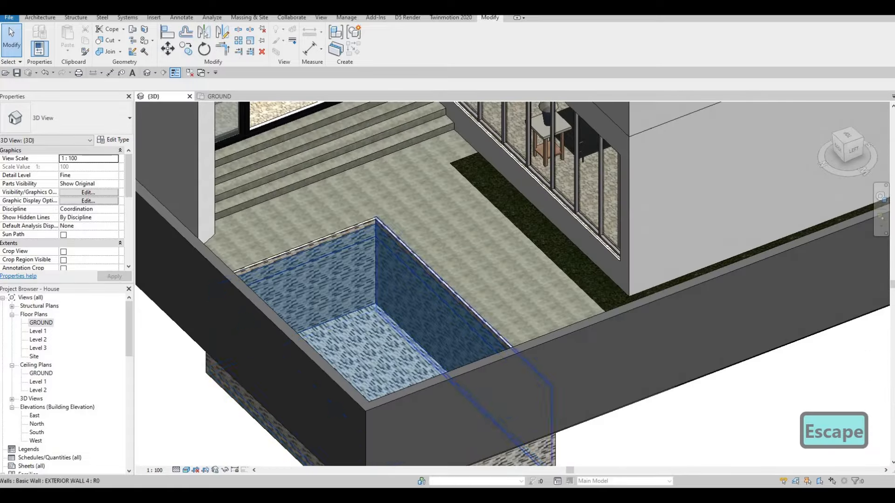
# - Switch to the All Extra Families folder in Google Drive and download Pool Ladder.rfa
pyautogui.press('F1')
pyautogui.moveTo(893, 151); pyautogui.dragTo(434, 2)
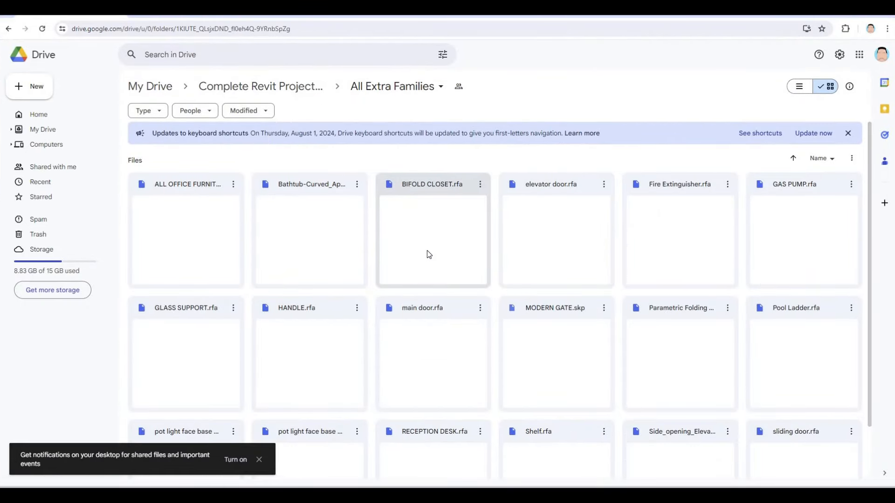
pyautogui.scroll(-2, 427, 254)
pyautogui.scroll(2, 426, 250)
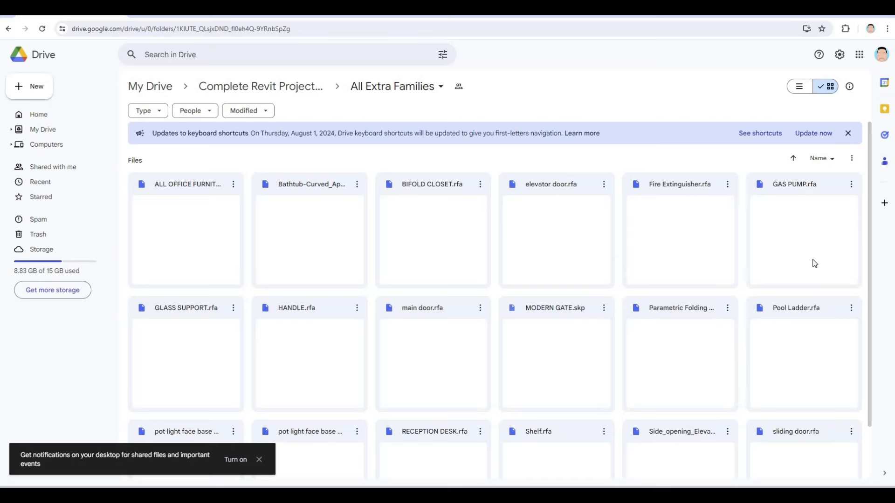
pyautogui.scroll(-2, 834, 256)
pyautogui.click(851, 248)
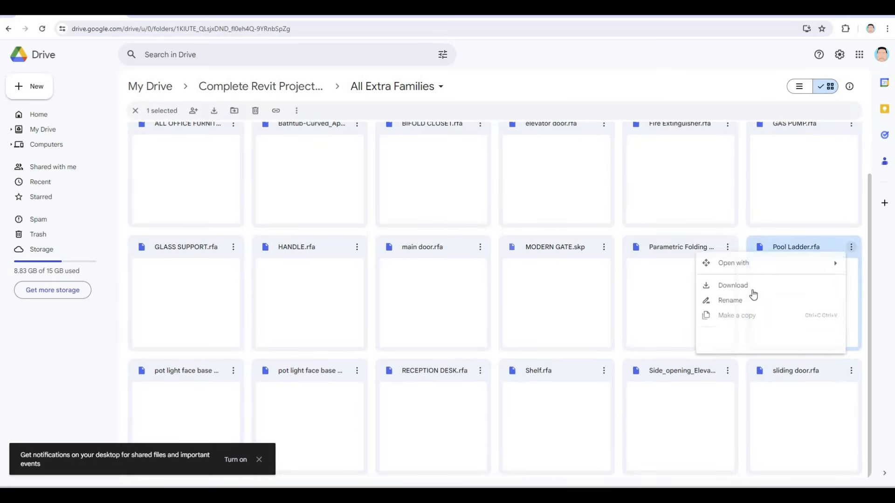
pyautogui.click(733, 287)
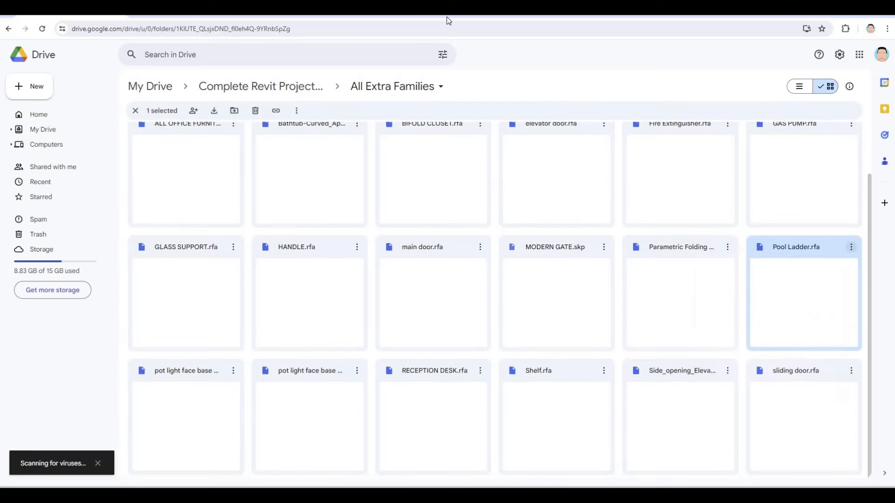
pyautogui.press('super+Down')
pyautogui.press('super+Down')
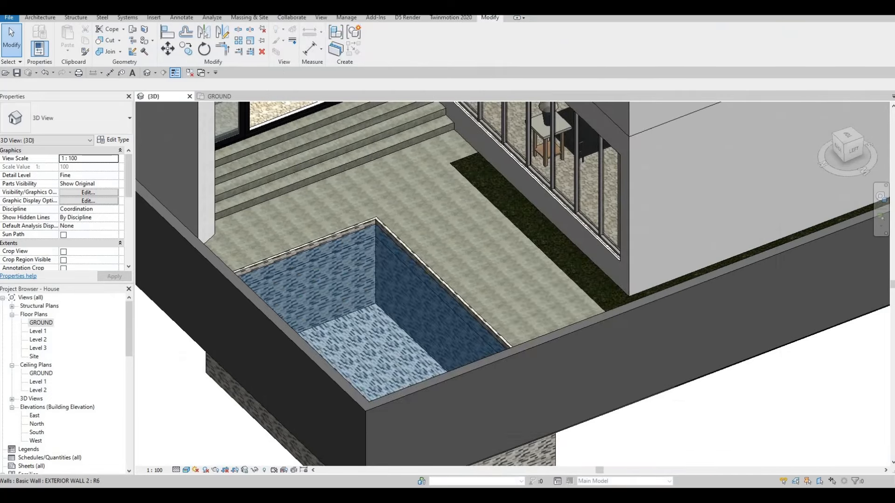
# - Load the downloaded Pool Ladder family into the Revit project and start placing it as a component, rotating it for the pool
pyautogui.moveTo(894, 114); pyautogui.dragTo(550, 109)
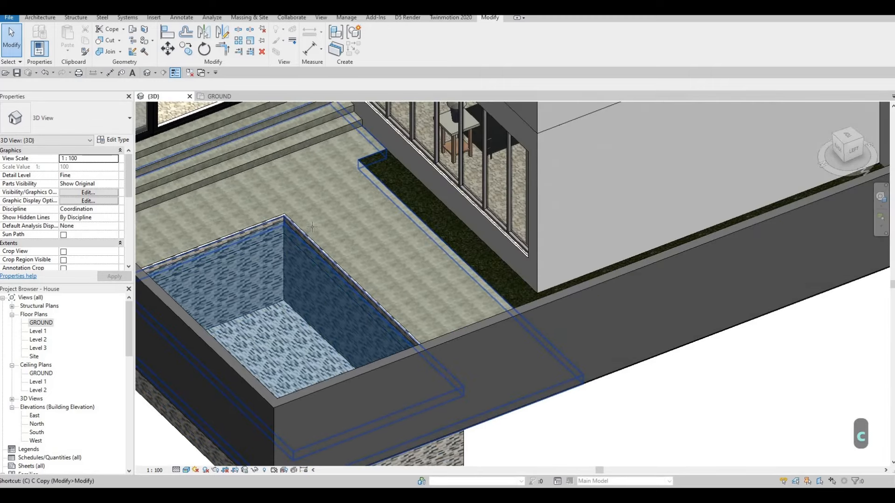
pyautogui.press('space')
pyautogui.press('space')
pyautogui.press('space')
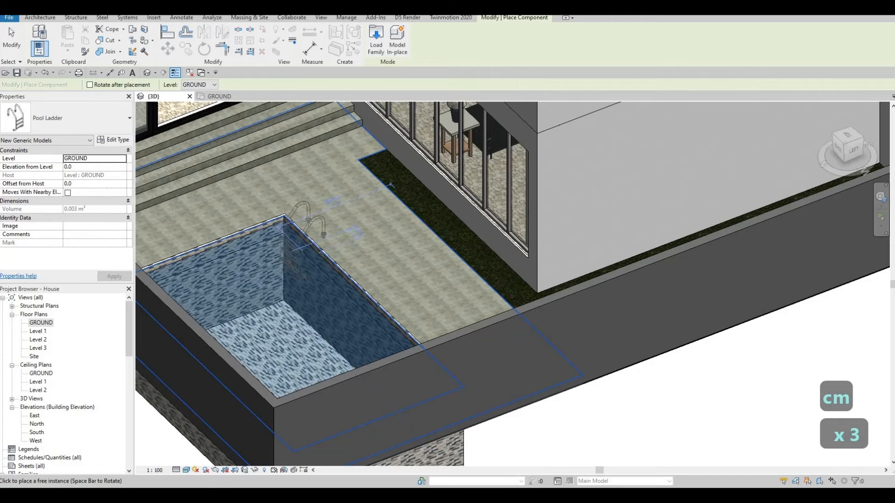
# - Place the pool ladder on GROUND across the pool's long edge beside the boundary wall, near the corner, and end placement
pyautogui.keyDown('shift'); pyautogui.moveTo(308, 221); pyautogui.dragTo(224, 251, button='middle'); pyautogui.keyUp('shift')
pyautogui.moveTo(362, 205); pyautogui.dragTo(459, 115, button='middle')
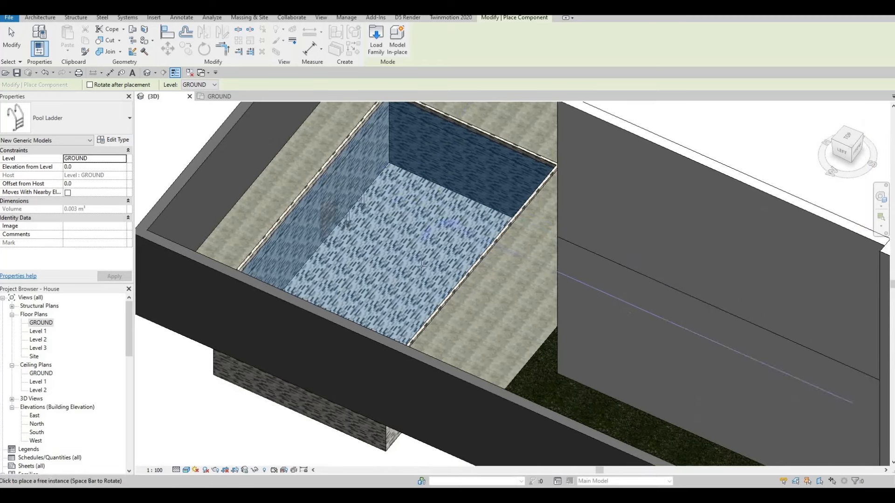
pyautogui.keyDown('shift'); pyautogui.moveTo(335, 174); pyautogui.dragTo(357, 175, button='middle'); pyautogui.keyUp('shift')
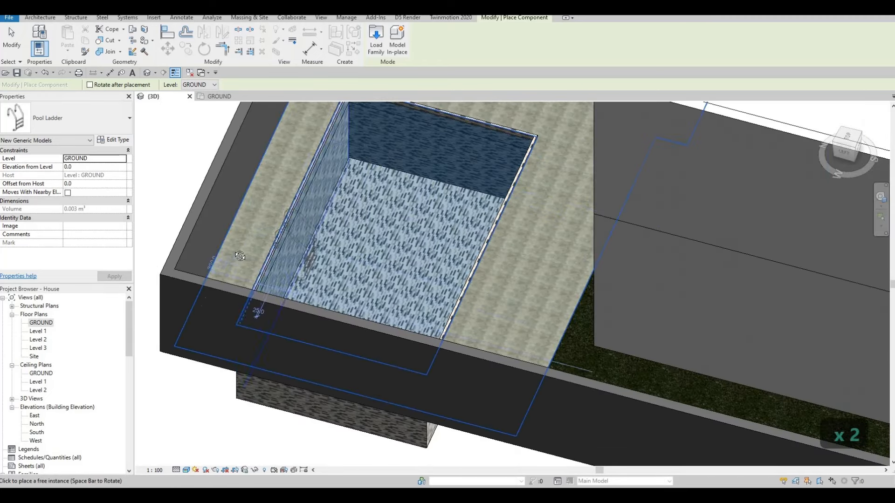
pyautogui.keyDown('shift'); pyautogui.moveTo(272, 238); pyautogui.dragTo(230, 241, button='middle'); pyautogui.keyUp('shift')
pyautogui.click(240, 228)
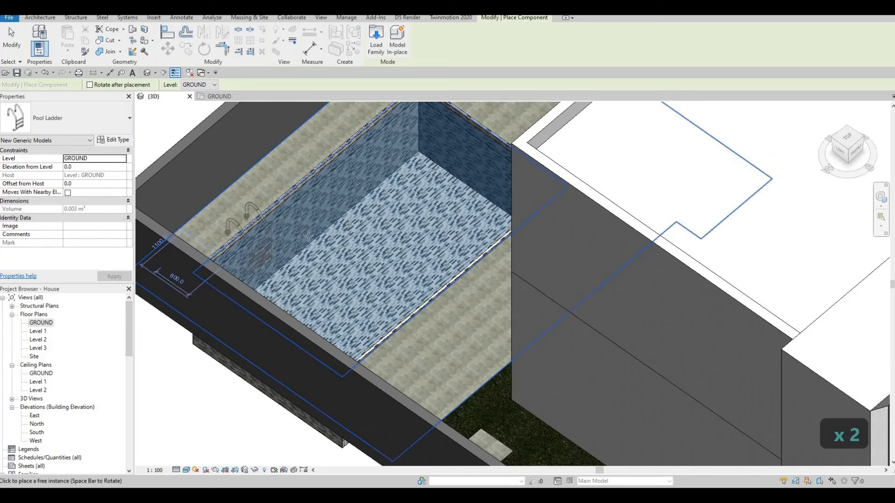
pyautogui.keyDown('shift'); pyautogui.moveTo(326, 239); pyautogui.dragTo(390, 267, button='middle'); pyautogui.keyUp('shift')
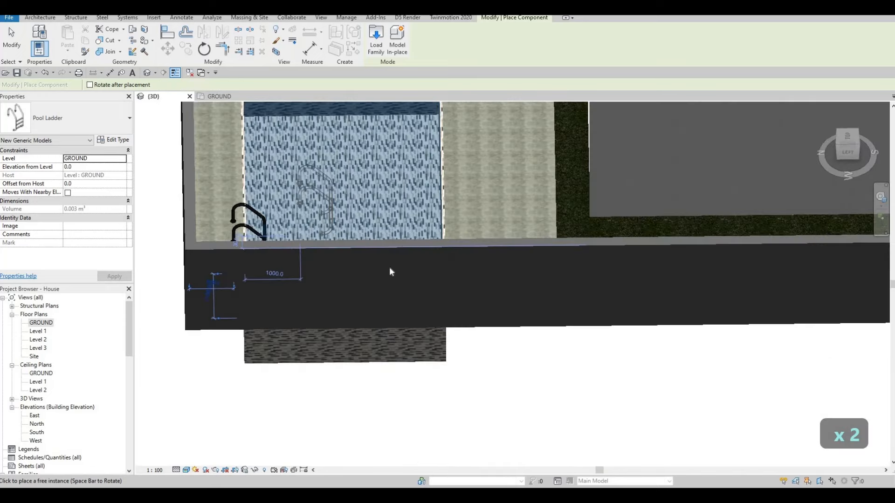
pyautogui.moveTo(411, 178); pyautogui.dragTo(398, 259, button='middle')
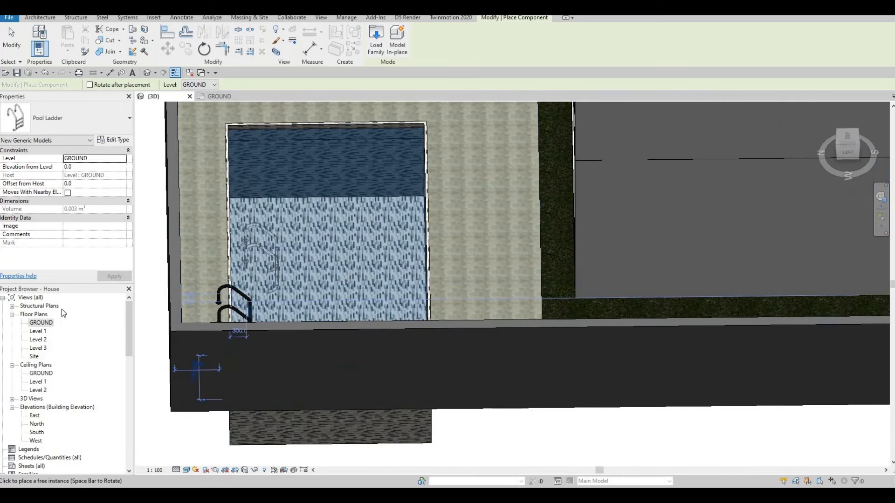
pyautogui.press('Escape')
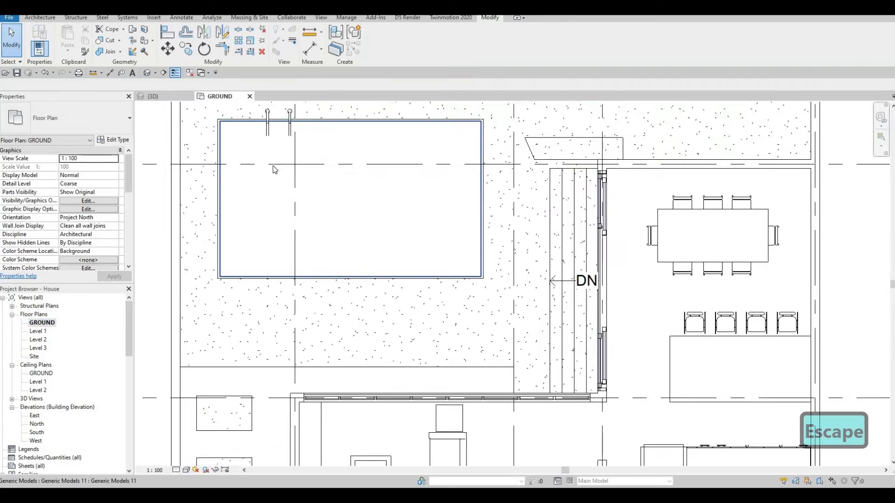
# - Nudge the pool ladder up three increments on the GROUND plan, so it sits further back over the pool's edge, and deselect it
pyautogui.moveTo(270, 124); pyautogui.dragTo(274, 164, button='middle')
pyautogui.scroll(2, 273, 163)
pyautogui.scroll(2, 274, 161)
pyautogui.click(269, 171)
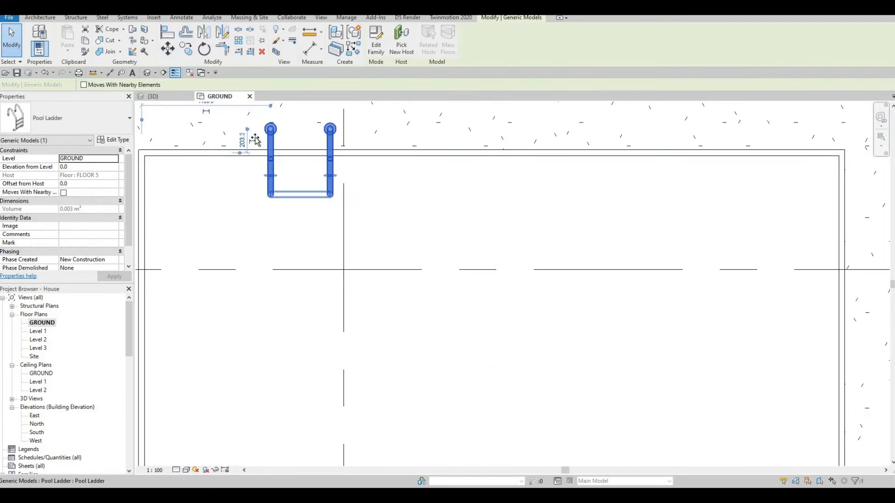
pyautogui.moveTo(235, 132)
pyautogui.mouseDown()
pyautogui.moveTo(226, 121)
pyautogui.moveTo(222, 140)
pyautogui.mouseUp()
pyautogui.scroll(5, 247, 164)
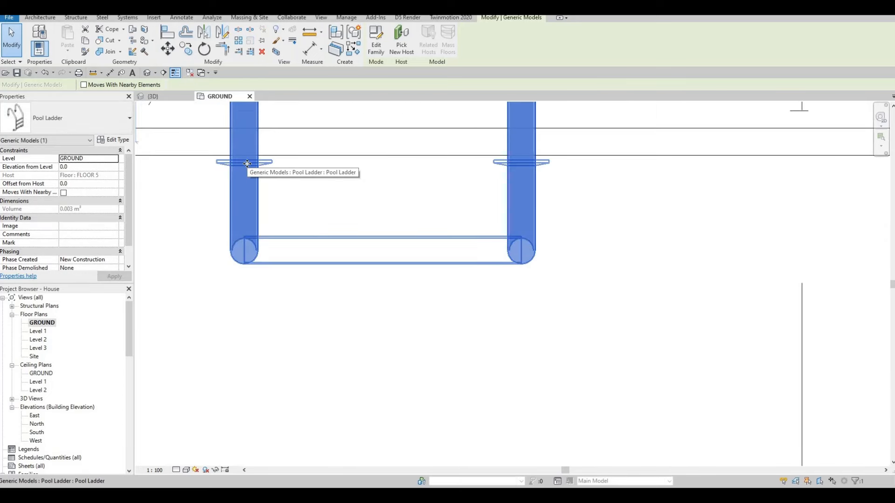
pyautogui.press('Up')
pyautogui.press('Up')
pyautogui.press('Up')
pyautogui.scroll(-1, 186, 107)
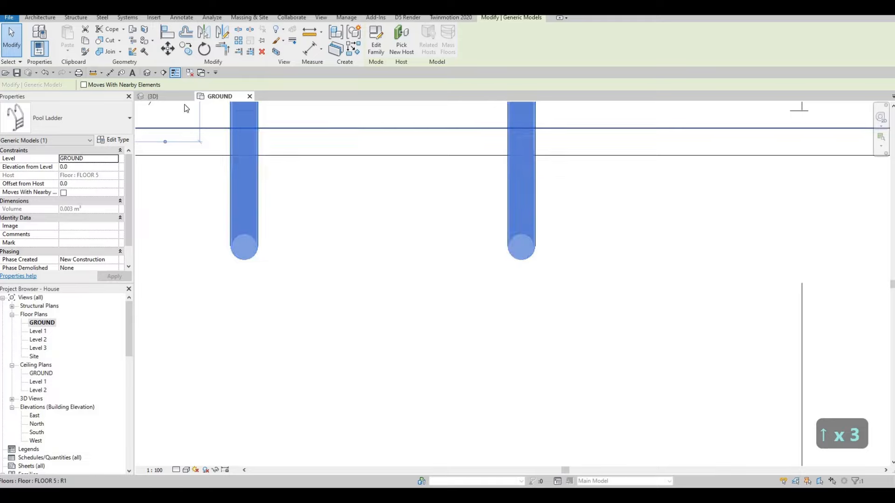
pyautogui.press('Escape')
# - Examine the pool ladder's position against the water and pool edge, and the surrounding courtyard, in the 3D view
pyautogui.click(180, 97)
pyautogui.keyDown('shift'); pyautogui.moveTo(214, 209); pyautogui.dragTo(200, 306, button='middle'); pyautogui.keyUp('shift')
pyautogui.scroll(7, 200, 306)
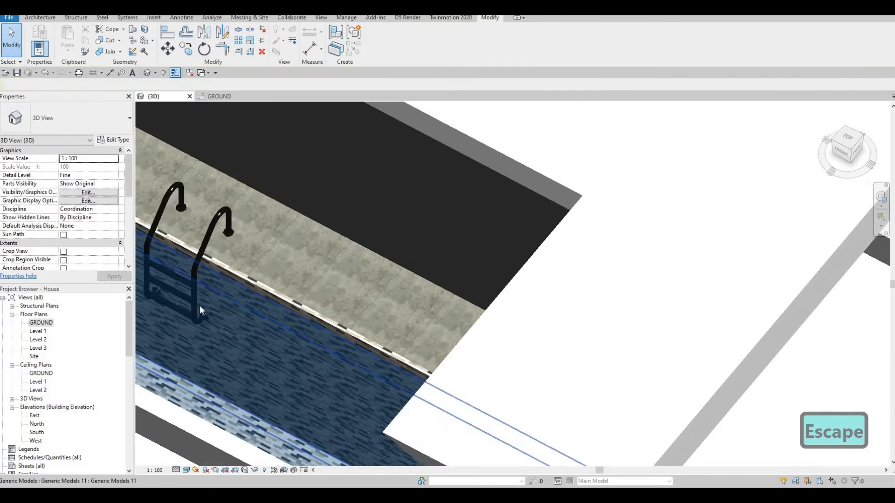
pyautogui.scroll(-8, 200, 306)
pyautogui.keyDown('shift'); pyautogui.moveTo(242, 342); pyautogui.dragTo(358, 377, button='middle'); pyautogui.keyUp('shift')
pyautogui.moveTo(550, 198); pyautogui.dragTo(573, 368, button='middle')
pyautogui.press('Escape')
pyautogui.moveTo(485, 336); pyautogui.dragTo(608, 355, button='middle')
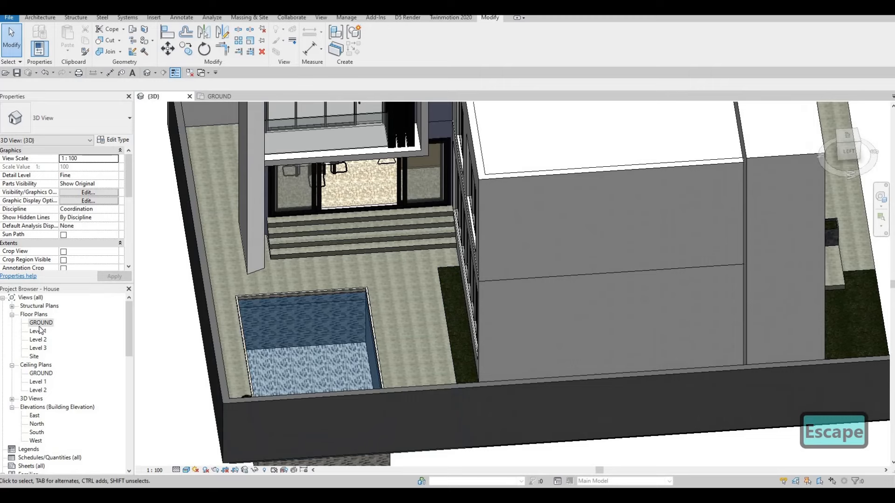
# - On the GROUND plan, start an in-place model in the Generic Models category for the strip outside the dining room
pyautogui.doubleClick(39, 325)
pyautogui.scroll(-3, 298, 275)
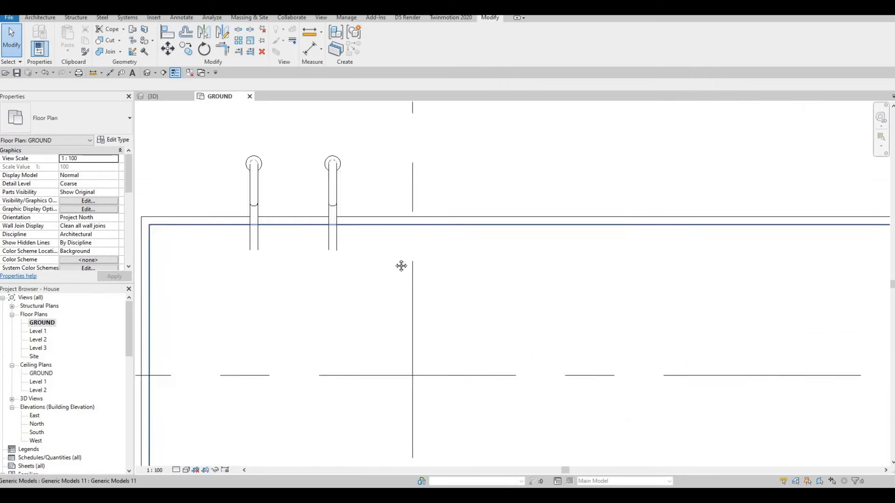
pyautogui.moveTo(401, 265); pyautogui.dragTo(349, 267, button='middle')
pyautogui.scroll(-4, 348, 267)
pyautogui.scroll(-1, 418, 284)
pyautogui.moveTo(727, 271); pyautogui.dragTo(143, 248, button='middle')
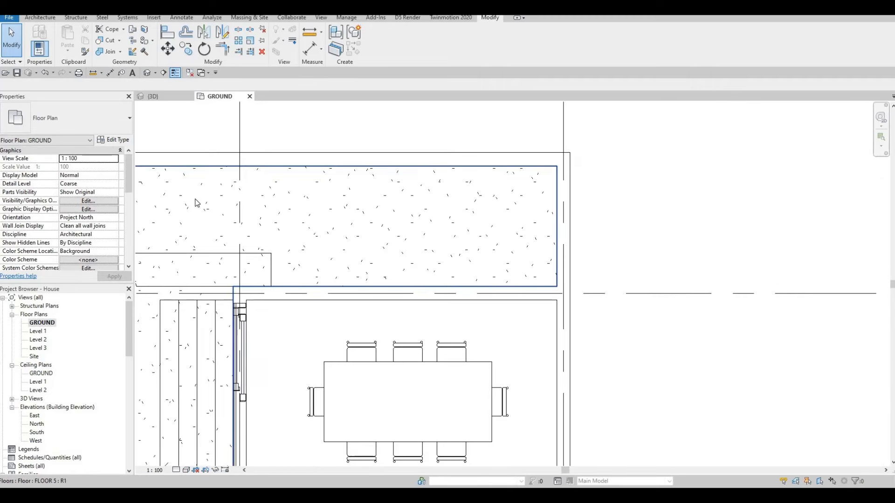
pyautogui.click(40, 18)
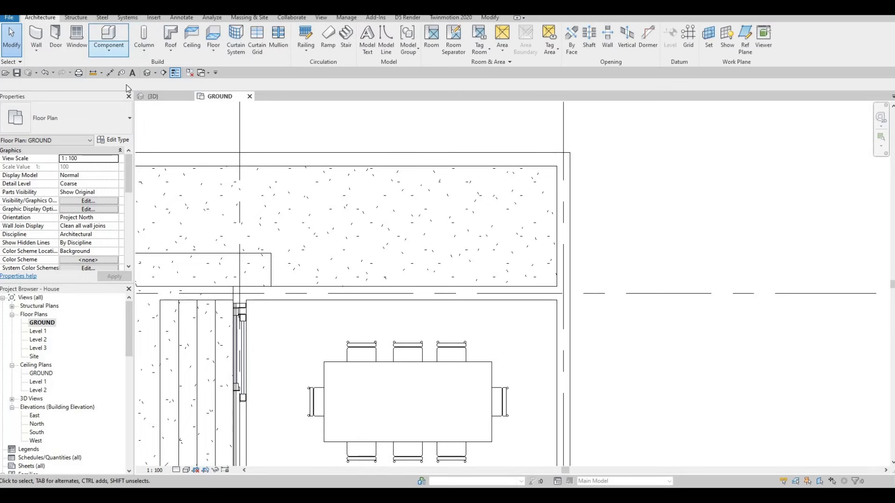
pyautogui.click(109, 48)
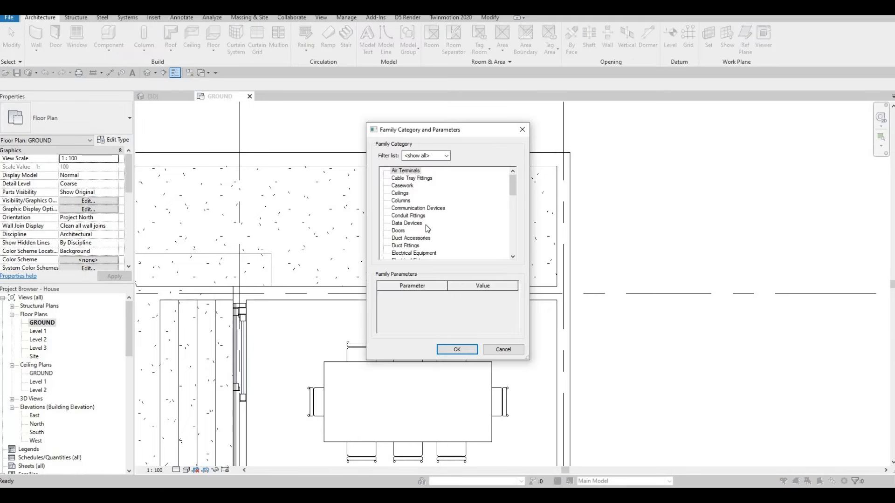
pyautogui.scroll(-2, 426, 225)
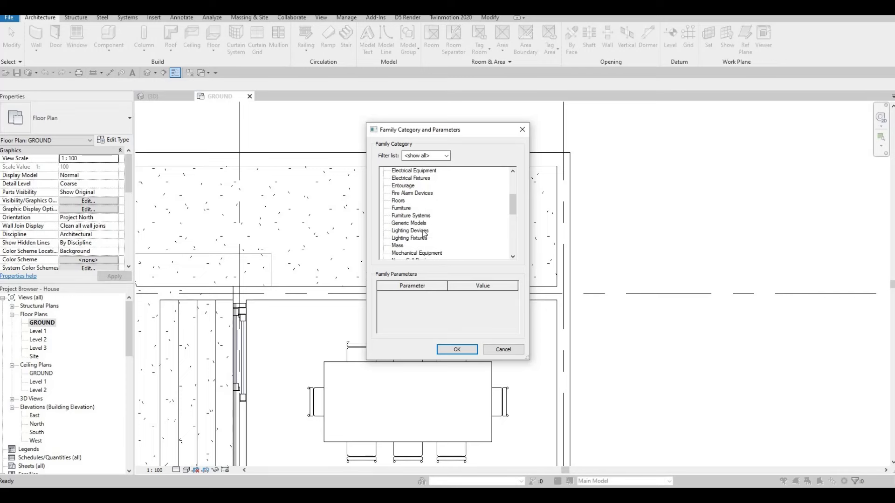
pyautogui.click(457, 349)
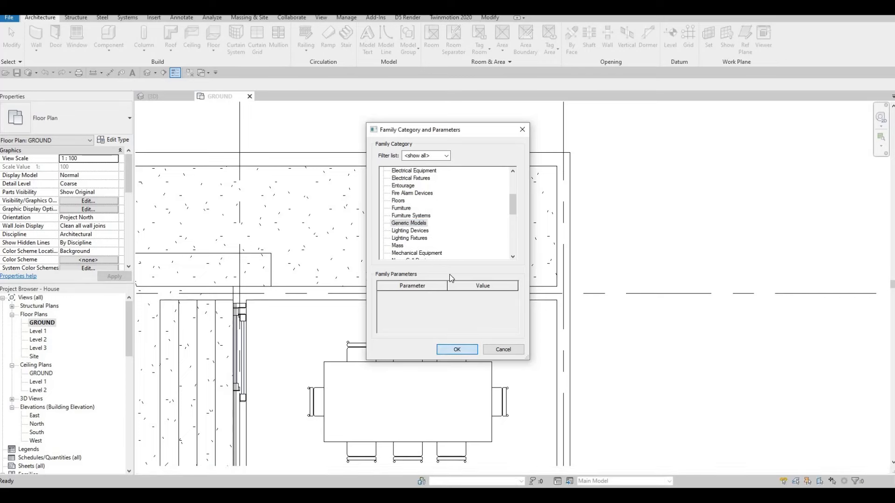
pyautogui.press('Return')
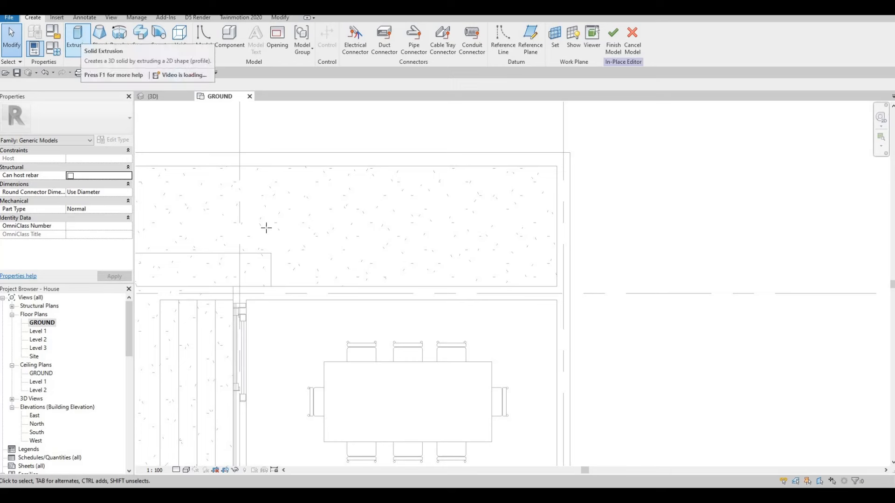
# - Start an extrusion and sketch a rectangle about 592 mm deep along the dining room's outer wall, ending at the boundary wall
pyautogui.click(78, 40)
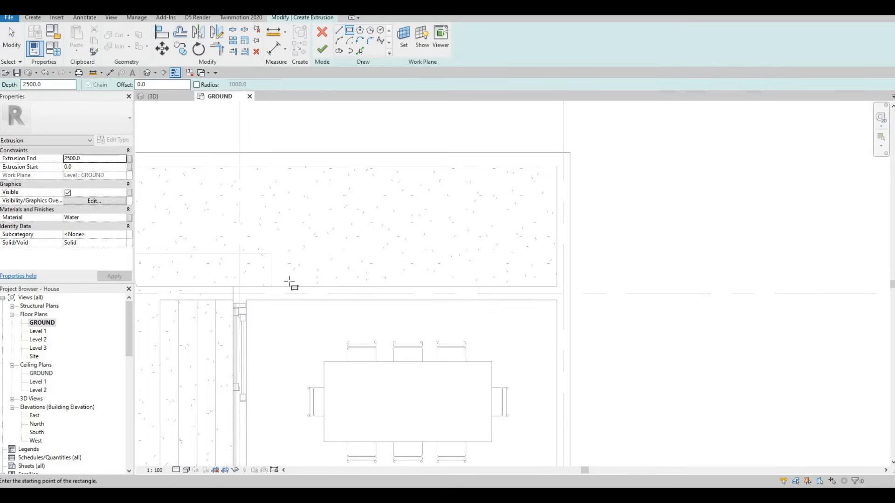
pyautogui.click(284, 286)
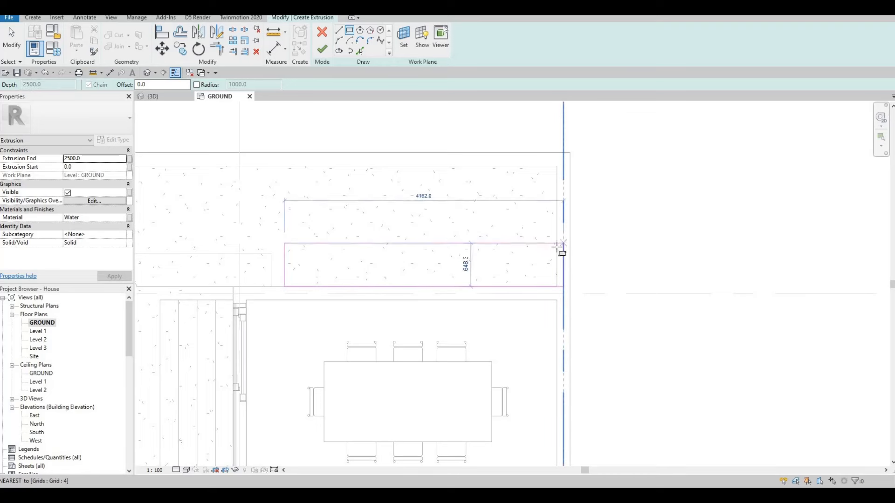
pyautogui.click(557, 247)
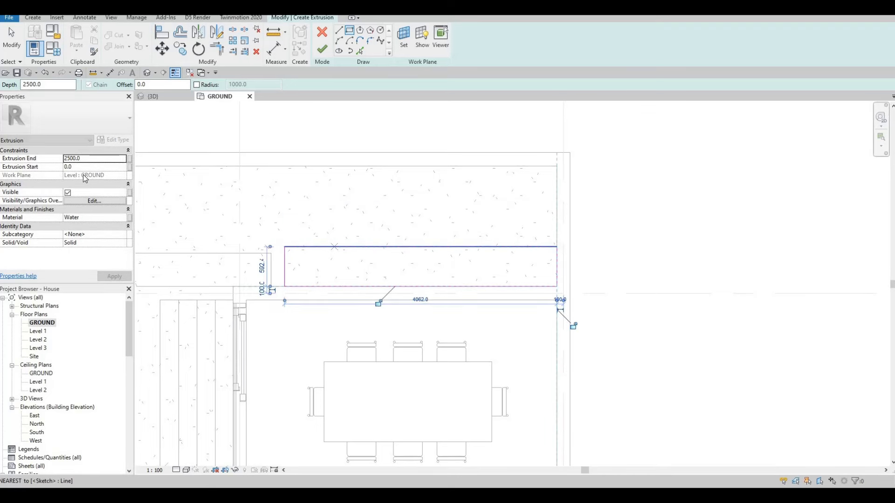
# - Set the extrusion end to 875
pyautogui.click(90, 156)
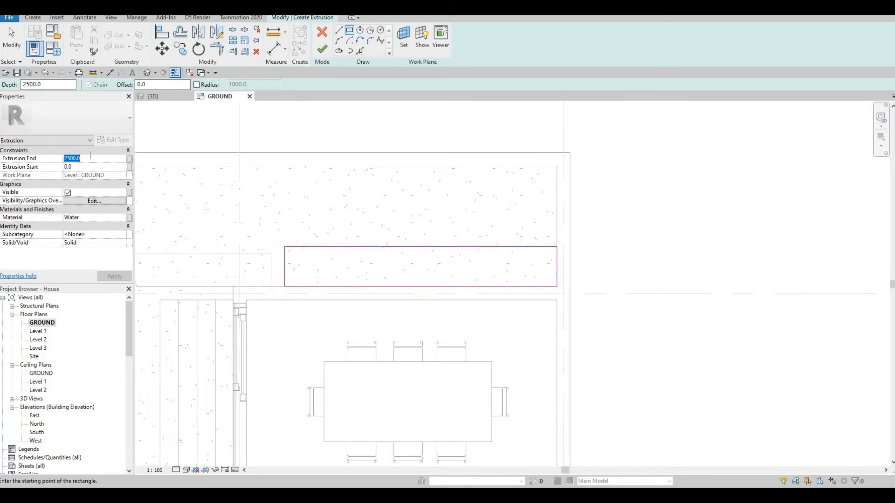
pyautogui.write('900')
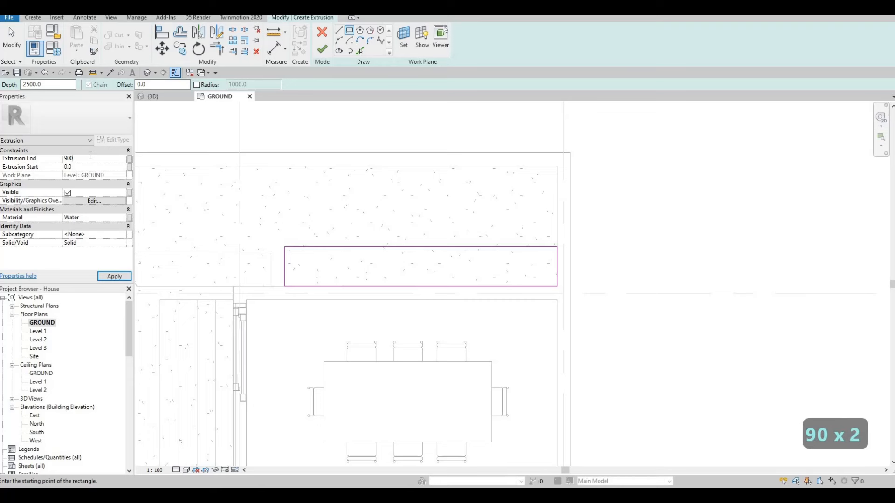
pyautogui.press('BackSpace')
pyautogui.press('BackSpace')
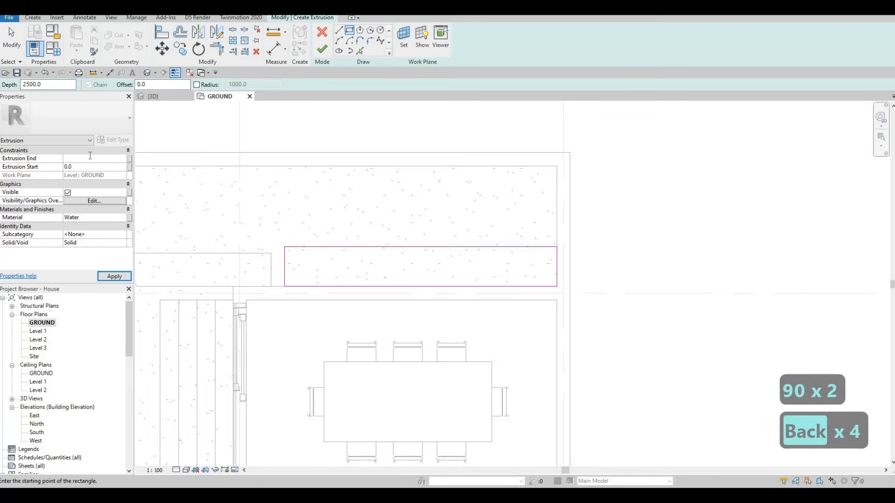
pyautogui.write('875')
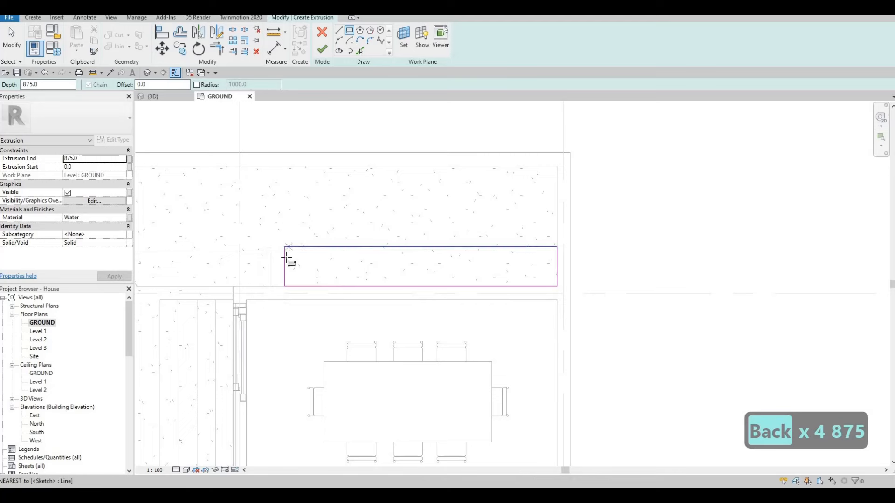
# - Extend the rectangle's short side to the end of the adjacent planter outline, making it about 4262 mm long, and finish the extrusion sketch
pyautogui.scroll(3, 285, 257)
pyautogui.press('Escape')
pyautogui.press('Escape')
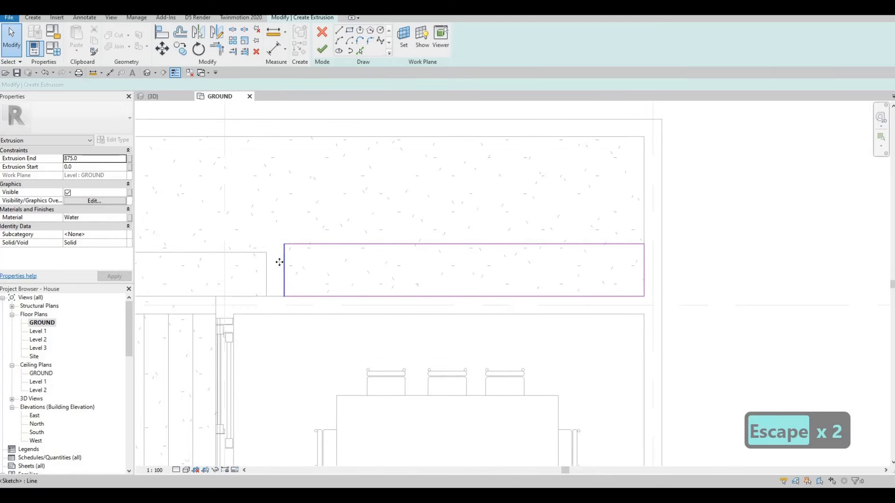
pyautogui.click(284, 264)
pyautogui.moveTo(284, 264); pyautogui.dragTo(266, 265)
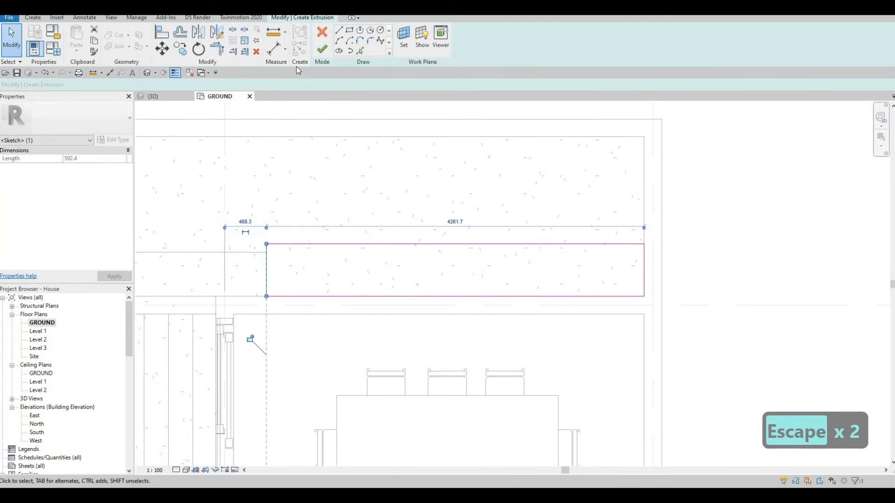
pyautogui.click(322, 49)
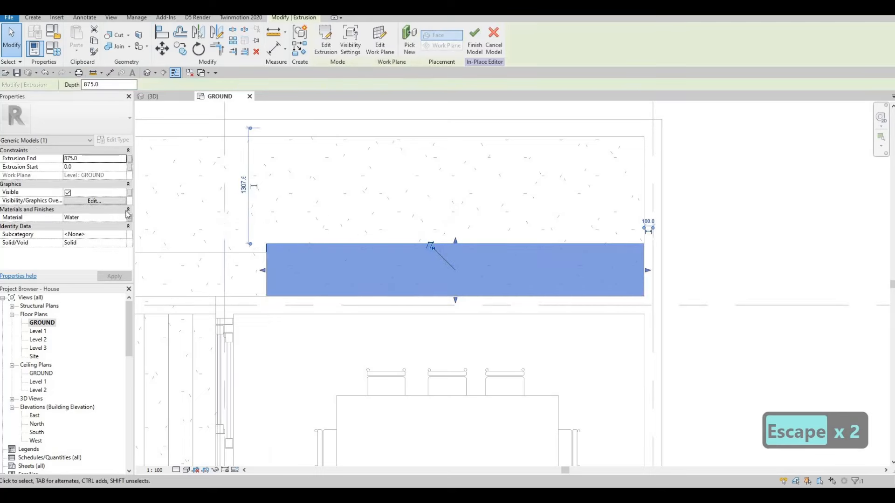
# - Assign the Glulam 24h wood material from the AEC Materials library to the extrusion
pyautogui.click(116, 220)
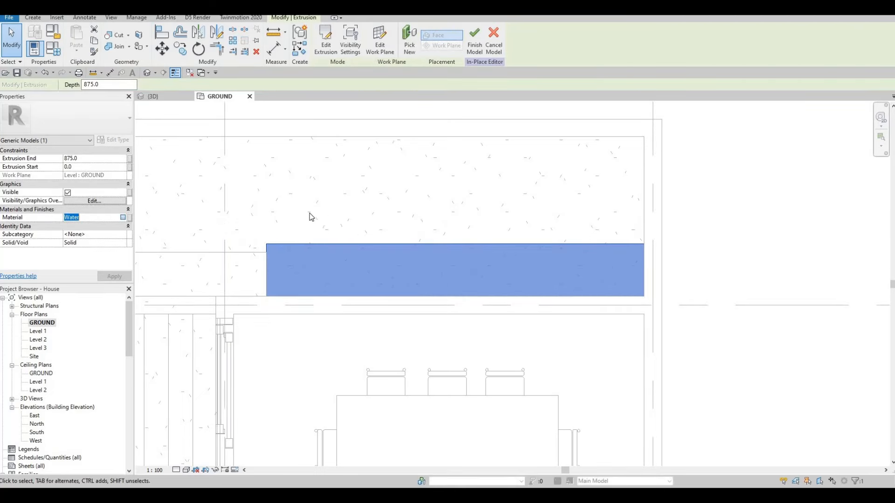
pyautogui.click(123, 217)
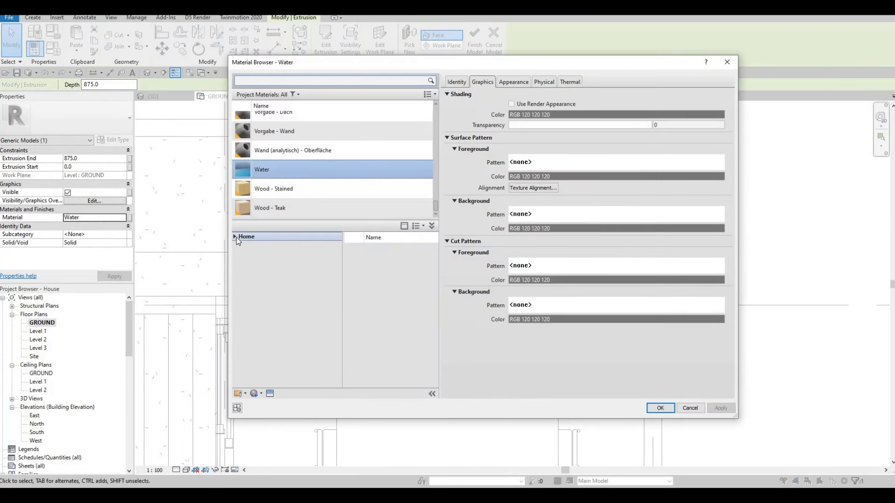
pyautogui.click(235, 237)
pyautogui.click(238, 252)
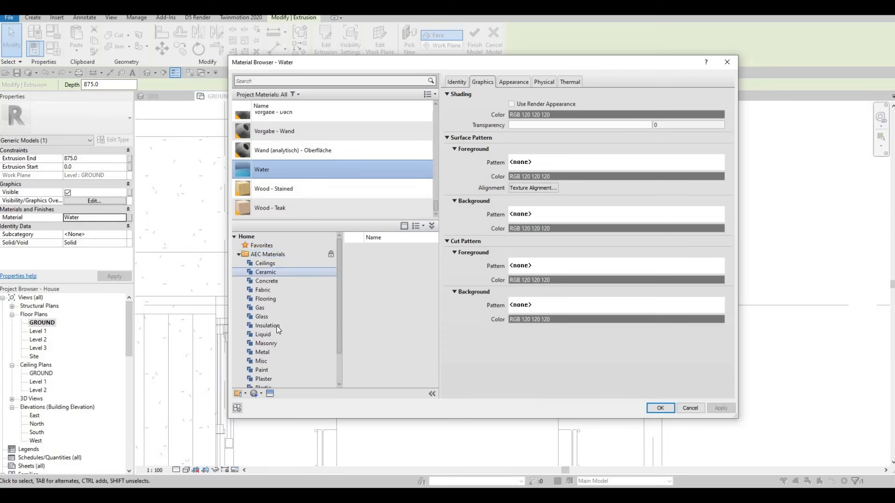
pyautogui.scroll(-2, 273, 321)
pyautogui.click(263, 379)
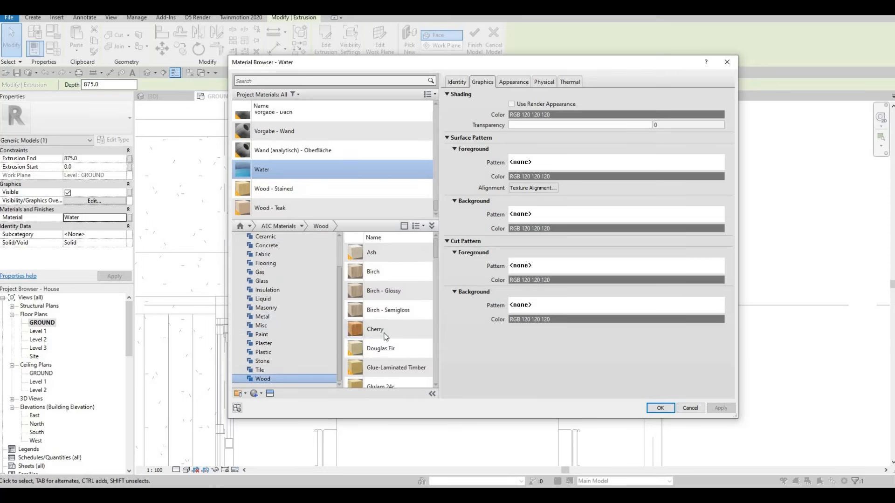
pyautogui.scroll(-1, 395, 340)
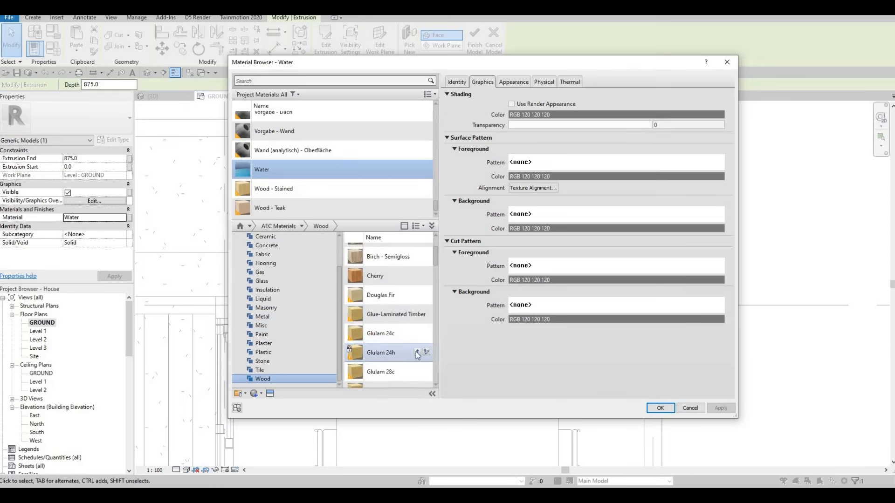
pyautogui.click(719, 407)
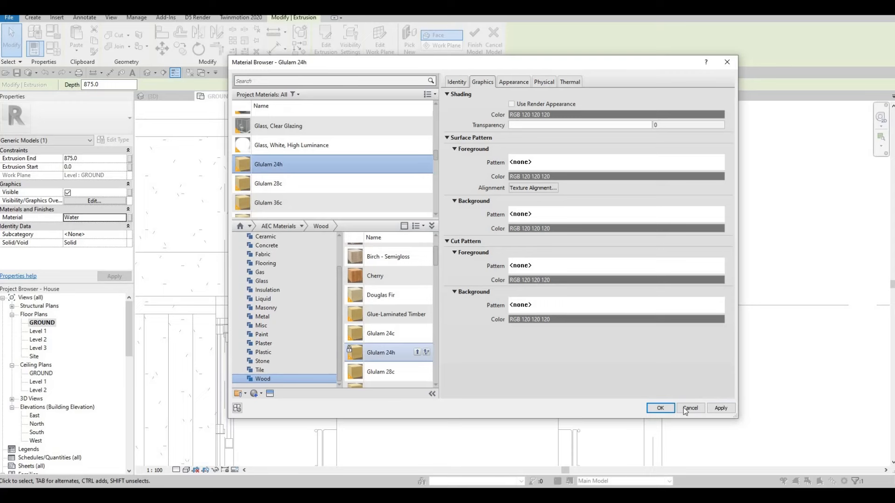
pyautogui.press('Return')
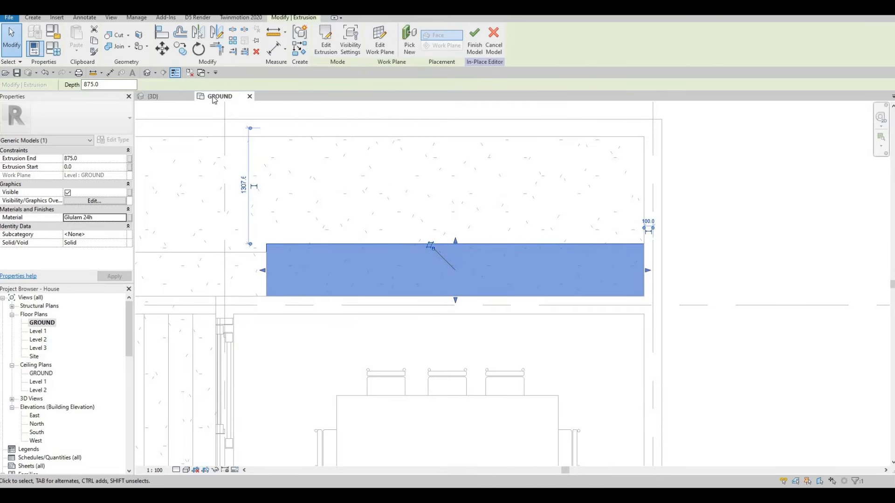
# - Copy the Glulam 24h material name from the extrusion's properties and deselect the extrusion
pyautogui.click(101, 218)
pyautogui.hotkey('ctrl', 'c')
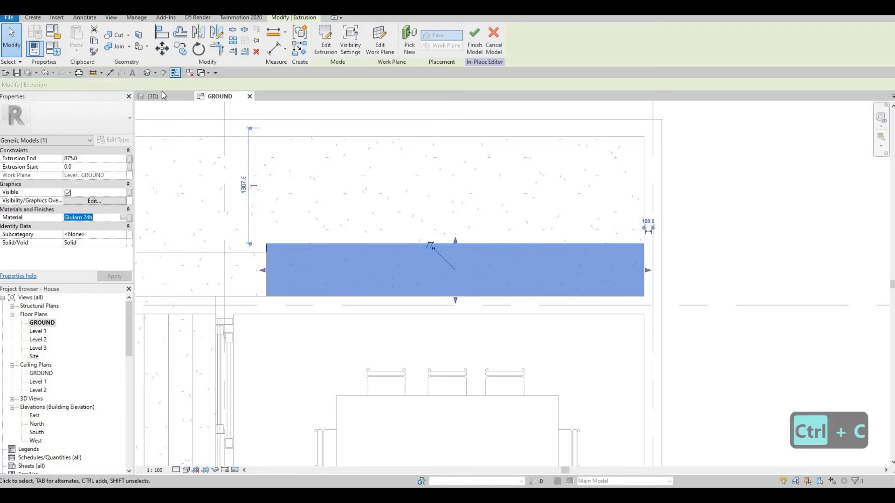
pyautogui.press('Escape')
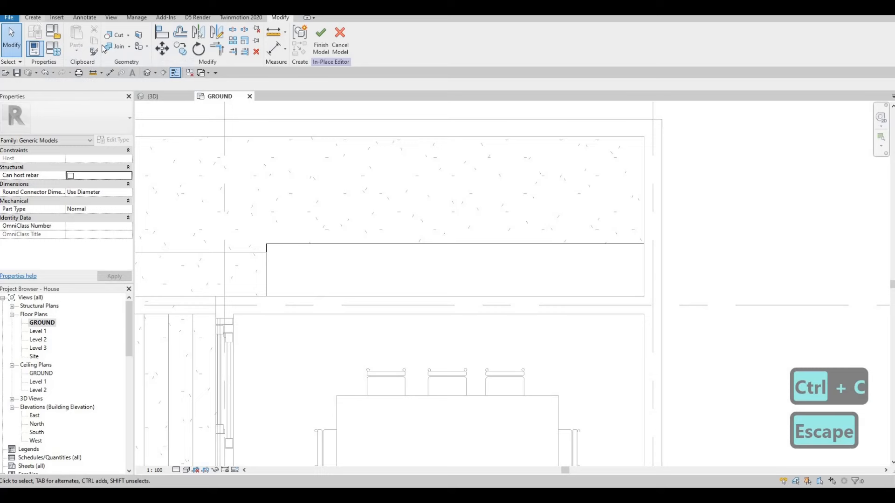
# - Start a second extrusion and pick the top face of the wooden block as its work plane
pyautogui.click(33, 17)
pyautogui.click(77, 38)
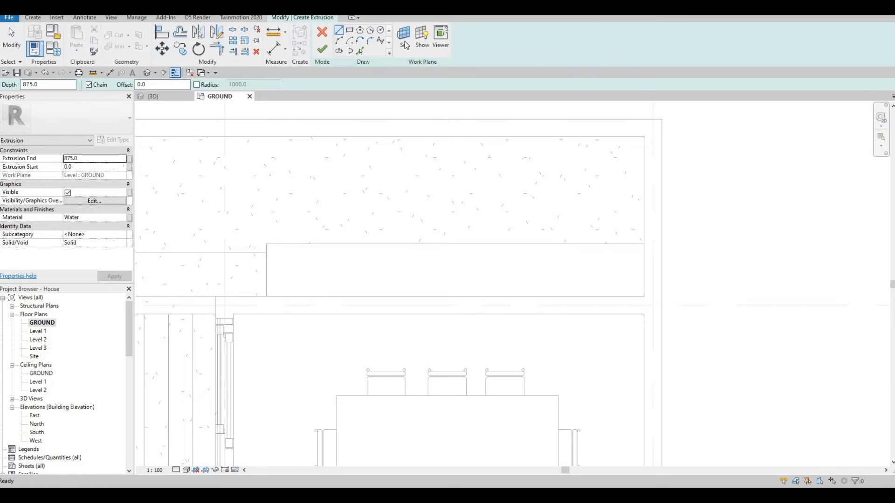
pyautogui.click(403, 41)
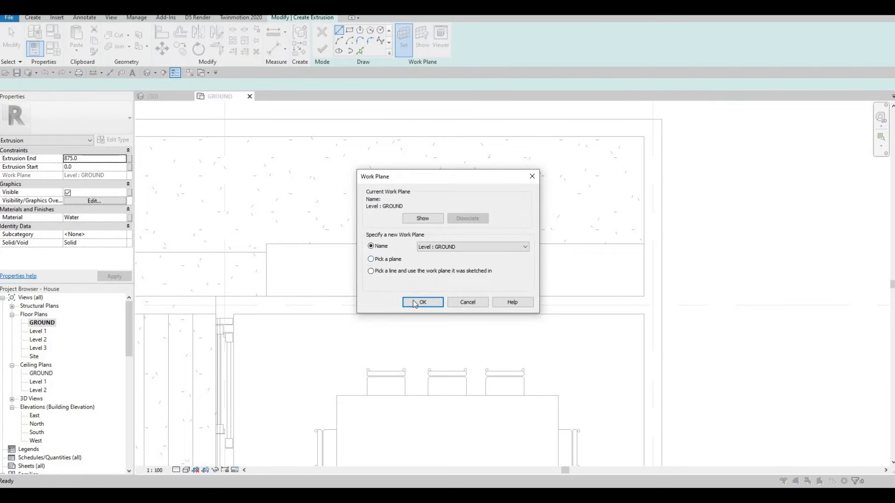
pyautogui.click(371, 259)
pyautogui.click(414, 301)
pyautogui.click(404, 297)
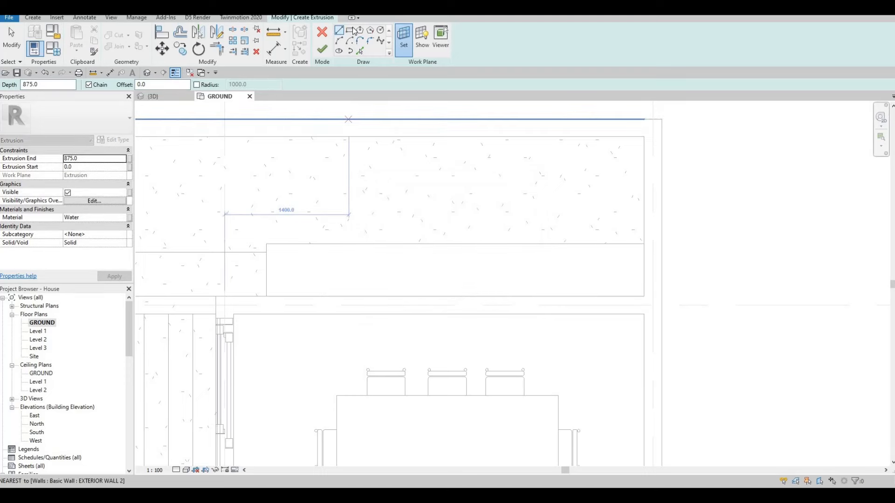
# - Sketch a rectangle about 4262 by 592 mm over the wooden block's full outline and set the extrusion end to 25
pyautogui.click(352, 31)
pyautogui.click(266, 244)
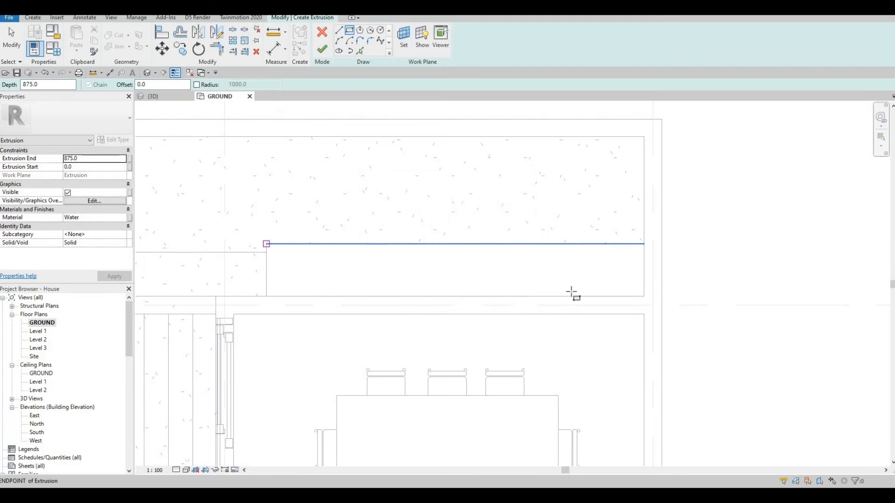
pyautogui.click(644, 297)
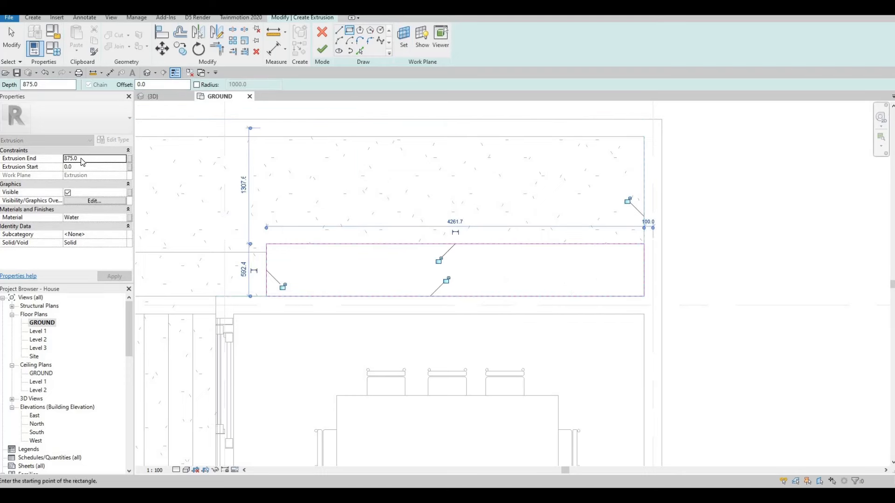
pyautogui.press('Escape')
pyautogui.press('Escape')
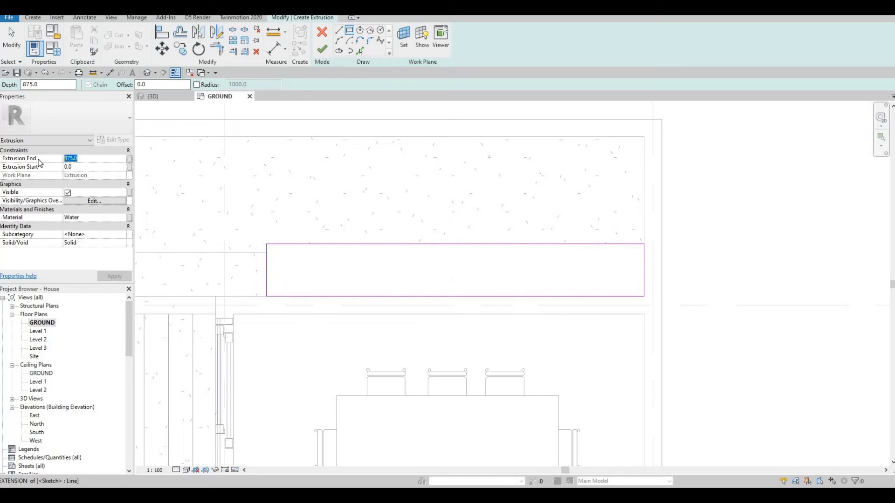
pyautogui.write('25')
pyautogui.press('Return')
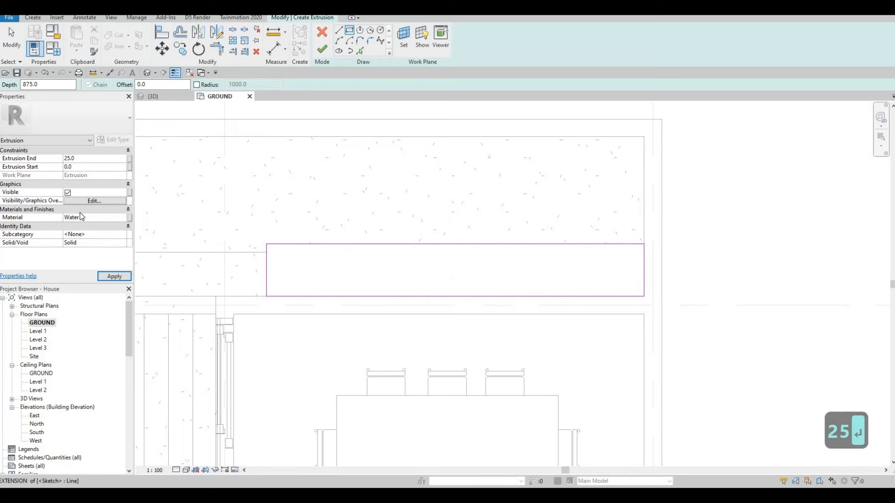
# - Search the materials for stone, duplicate Fieldstone, assign the copy to the countertop extrusion, and finish its sketch
pyautogui.click(125, 220)
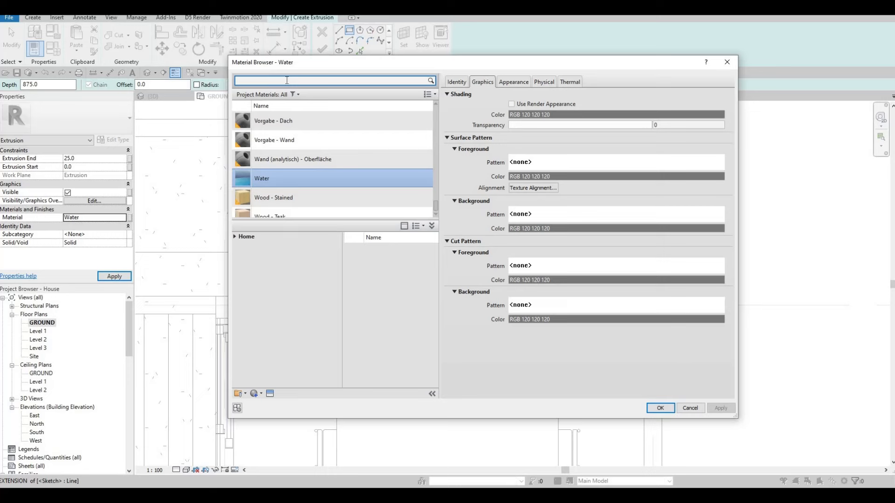
pyautogui.click(287, 80)
pyautogui.write('stone')
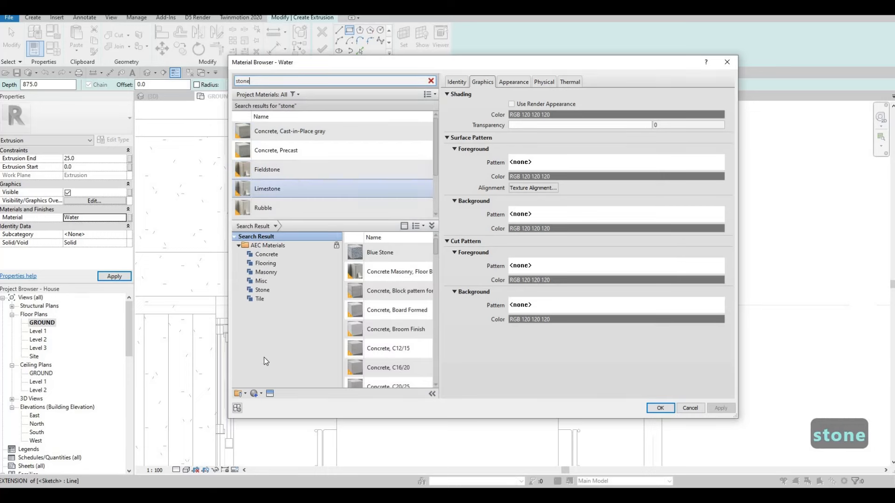
pyautogui.click(287, 177)
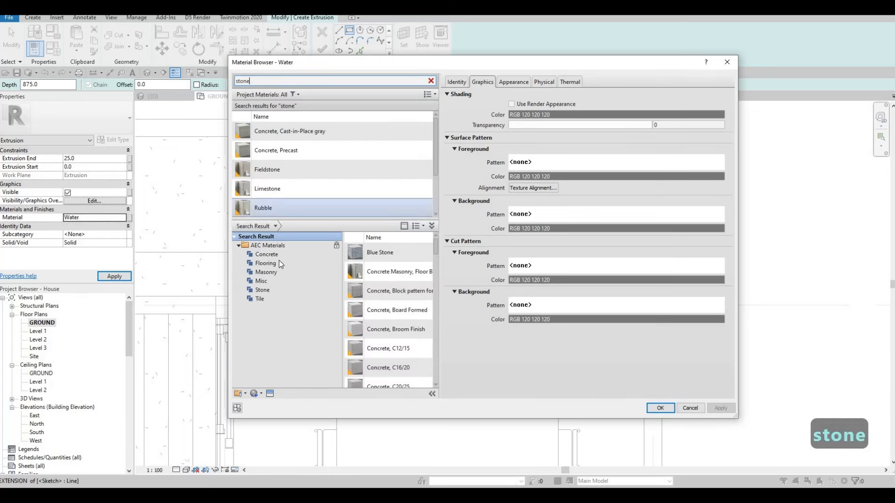
pyautogui.click(261, 394)
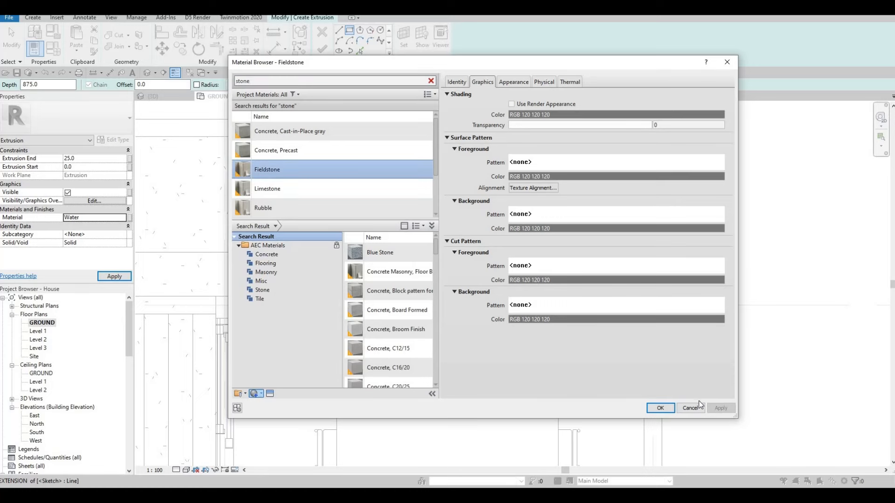
pyautogui.click(728, 409)
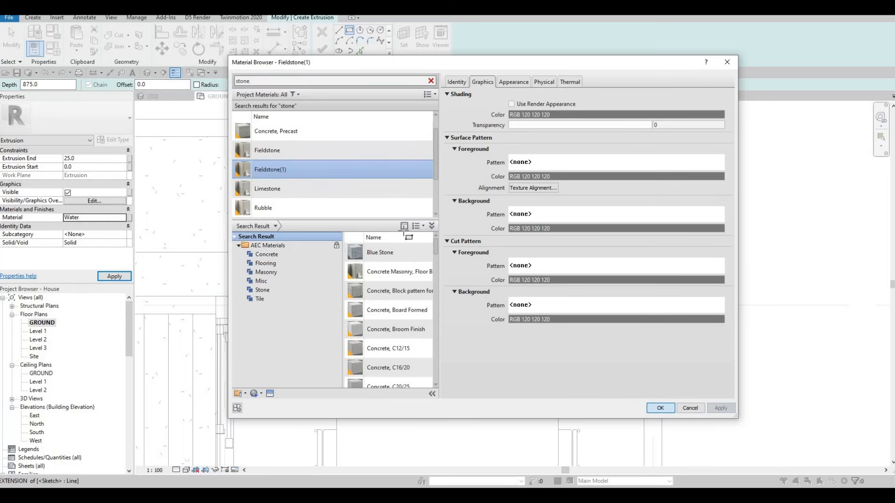
pyautogui.click(661, 408)
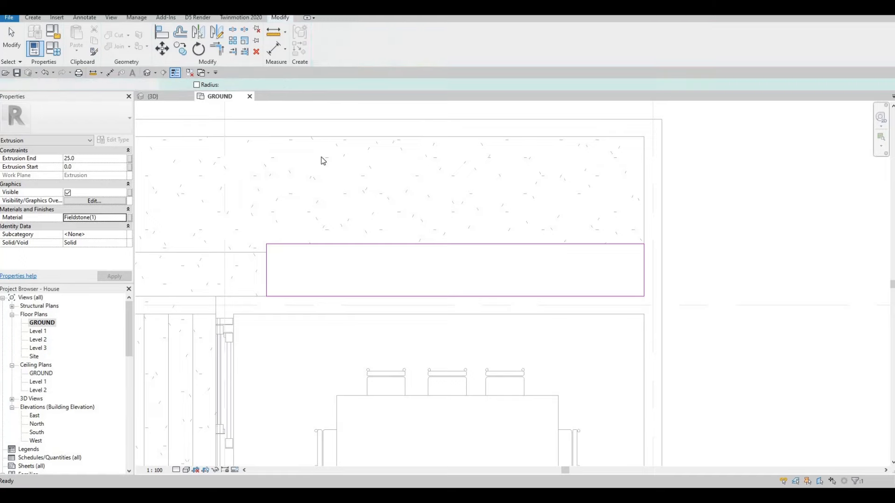
# - Examine the stone-topped counter in 3D, and check the top's extrusion by reopening the in-place model in the GROUND plan
pyautogui.click(162, 98)
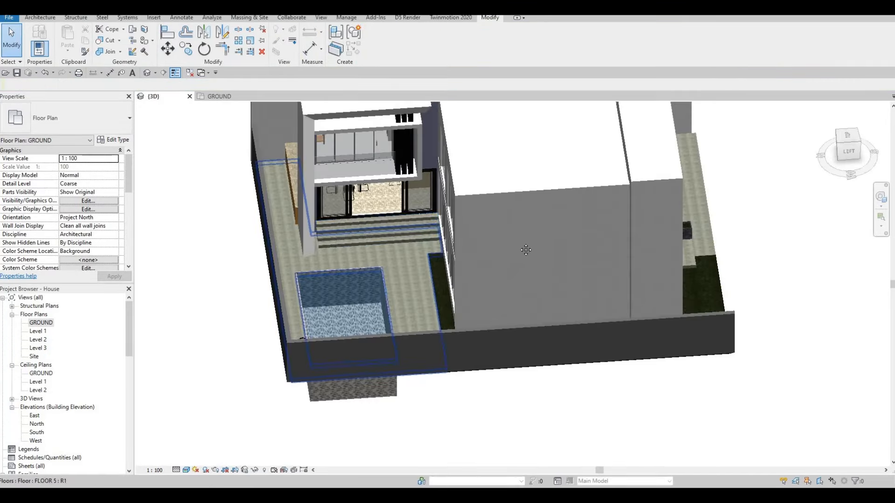
pyautogui.keyDown('shift'); pyautogui.moveTo(526, 250); pyautogui.dragTo(625, 237, button='middle'); pyautogui.keyUp('shift')
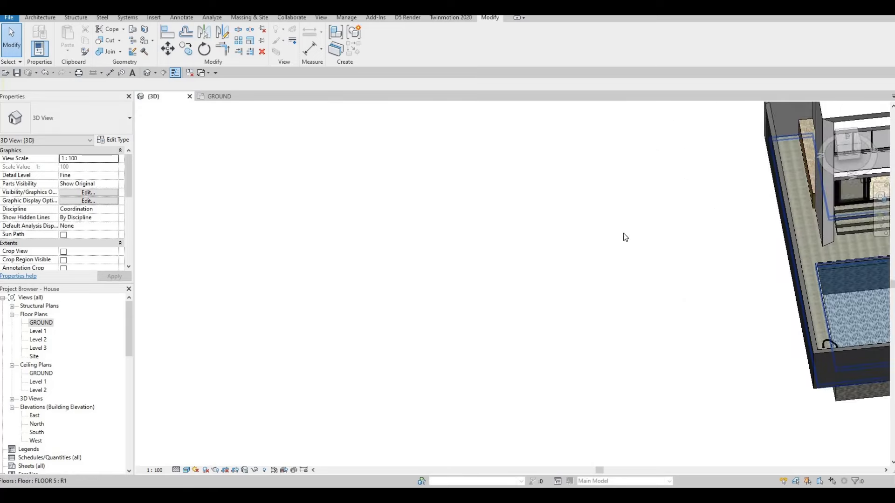
pyautogui.scroll(-2, 648, 214)
pyautogui.scroll(5, 647, 215)
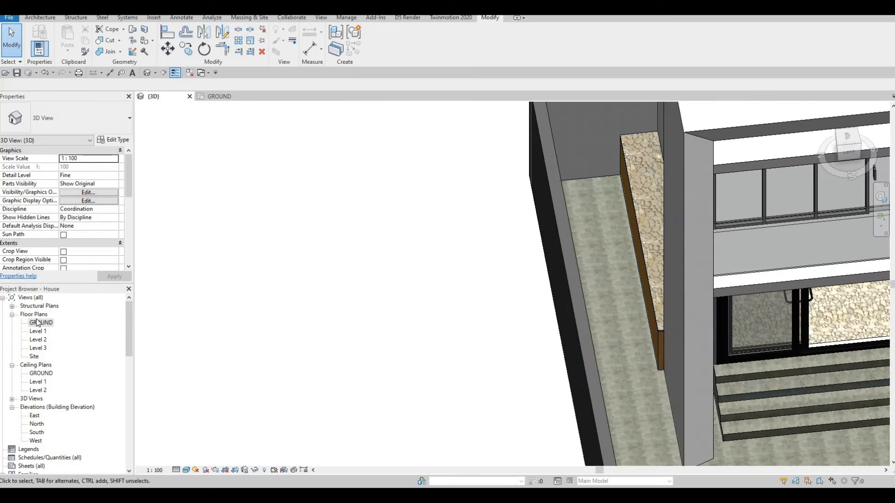
pyautogui.click(390, 247)
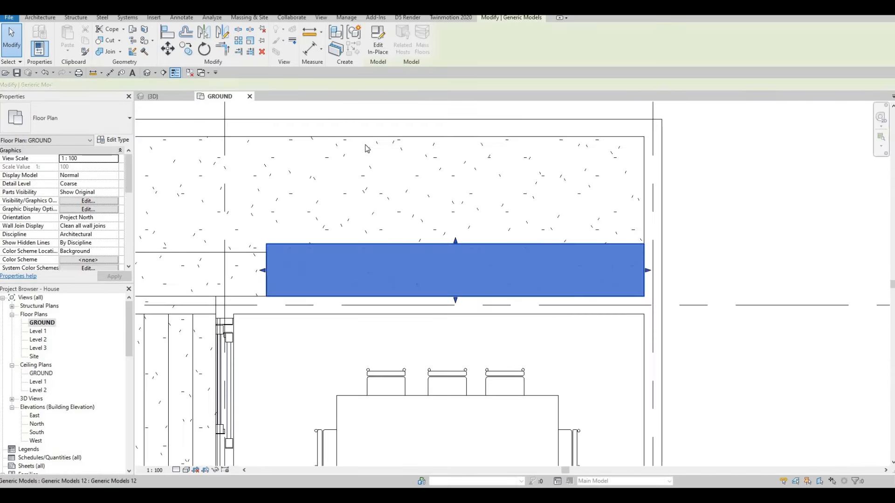
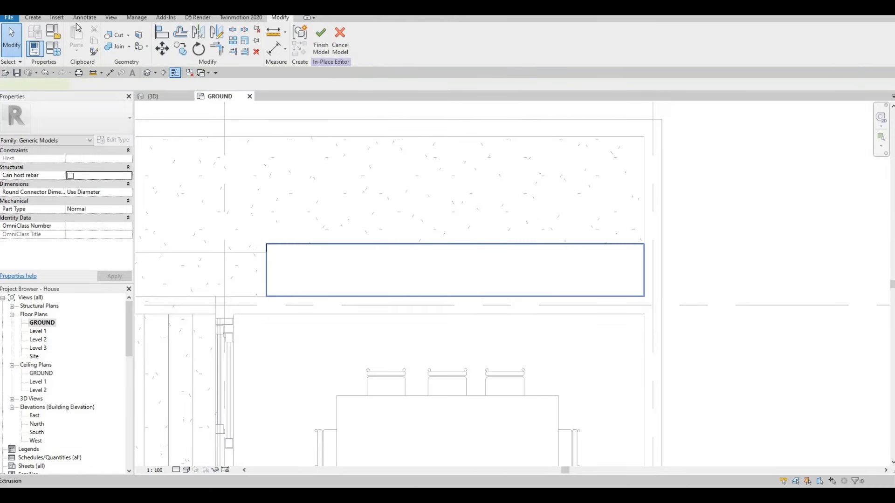
pyautogui.click(385, 245)
pyautogui.click(33, 17)
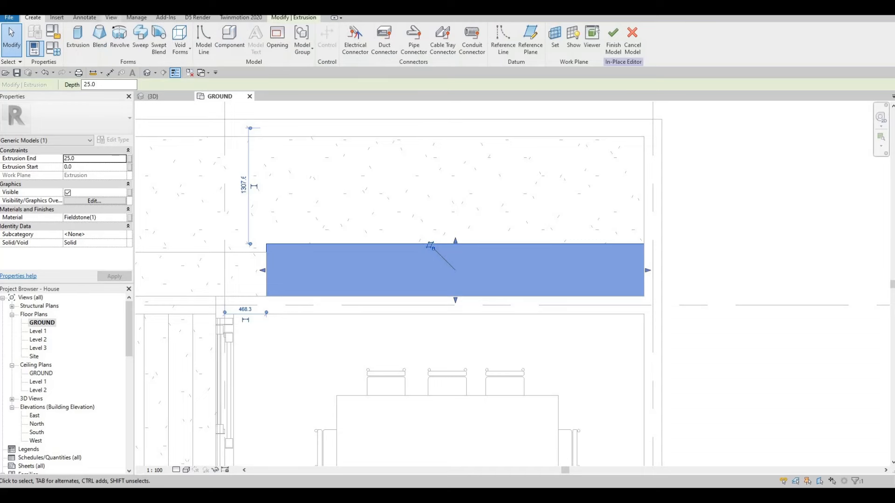
pyautogui.scroll(-1, 457, 46)
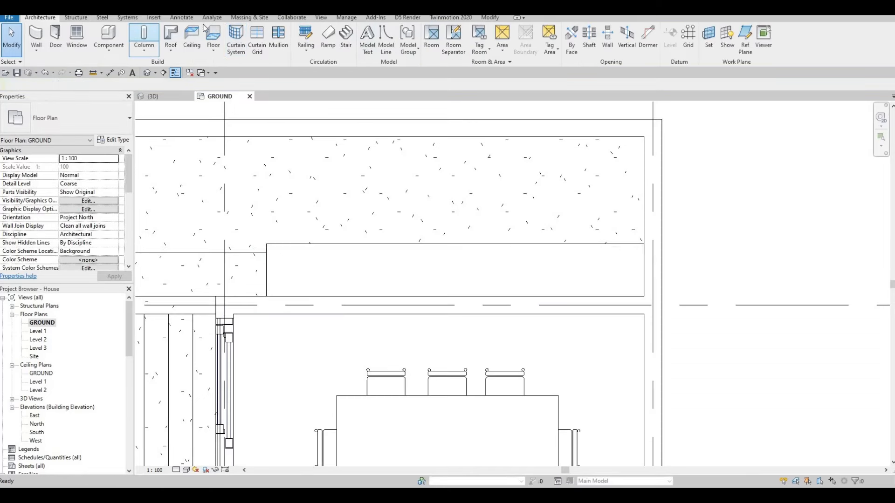
# - Start loading a family and browse the Canada library to the Plumbing, Architectural, Fixtures, Sinks folder
pyautogui.click(160, 19)
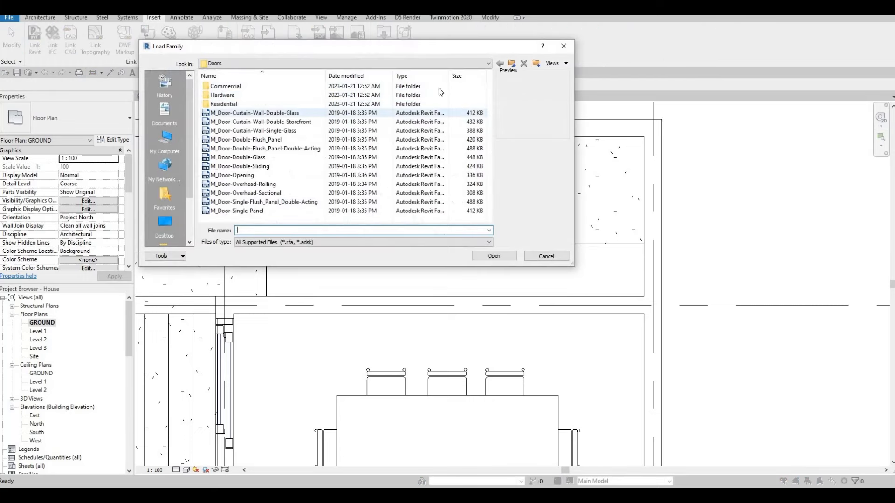
pyautogui.click(512, 65)
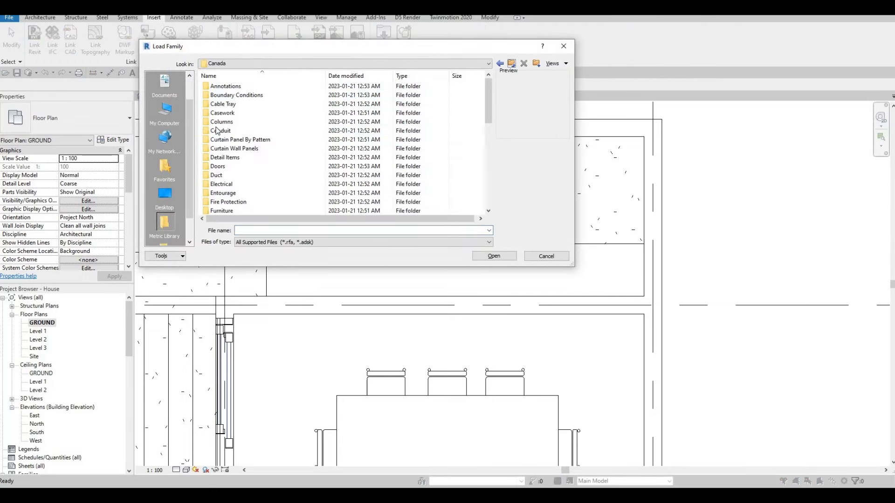
pyautogui.scroll(-1, 246, 145)
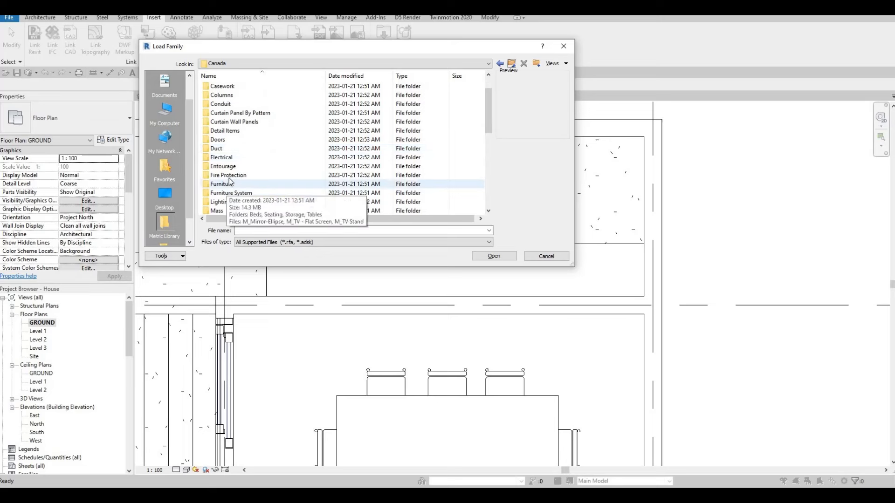
pyautogui.scroll(-1, 231, 184)
pyautogui.scroll(-2, 237, 184)
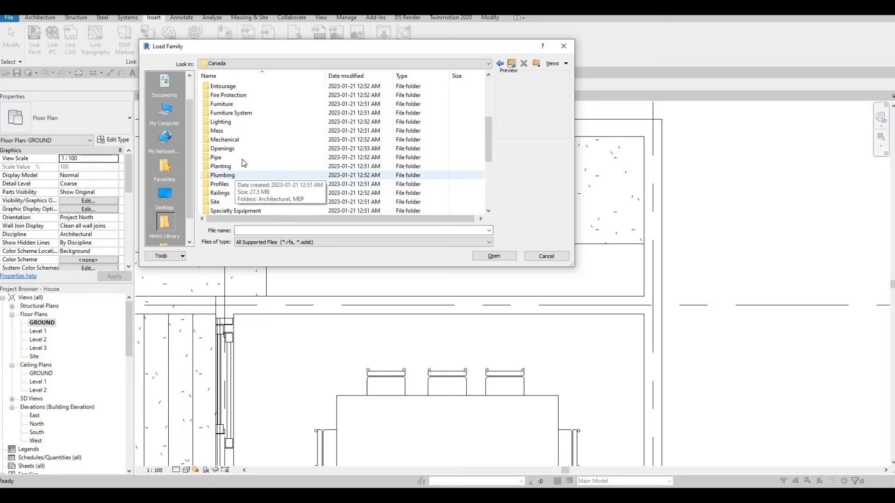
pyautogui.doubleClick(223, 175)
pyautogui.click(231, 92)
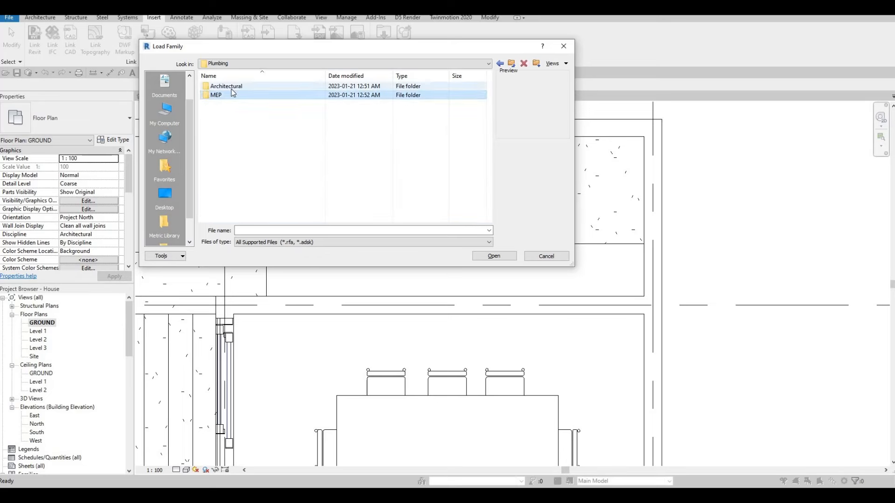
pyautogui.doubleClick(233, 88)
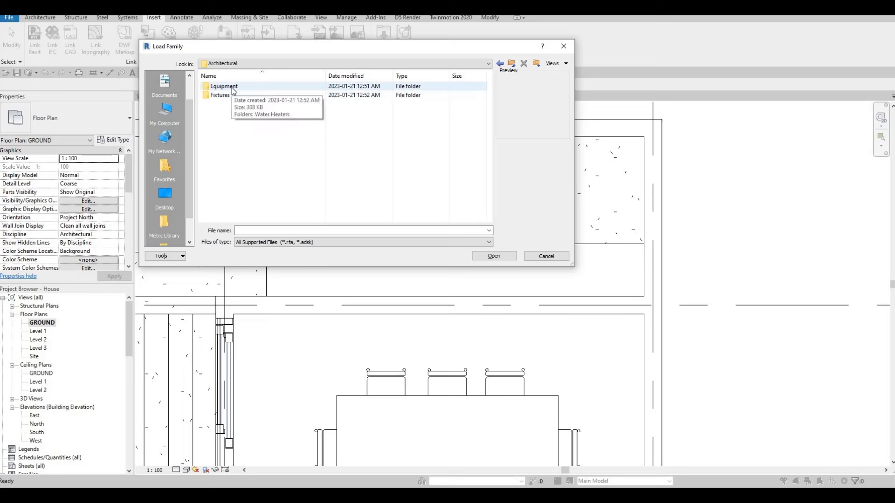
pyautogui.doubleClick(233, 89)
pyautogui.click(501, 61)
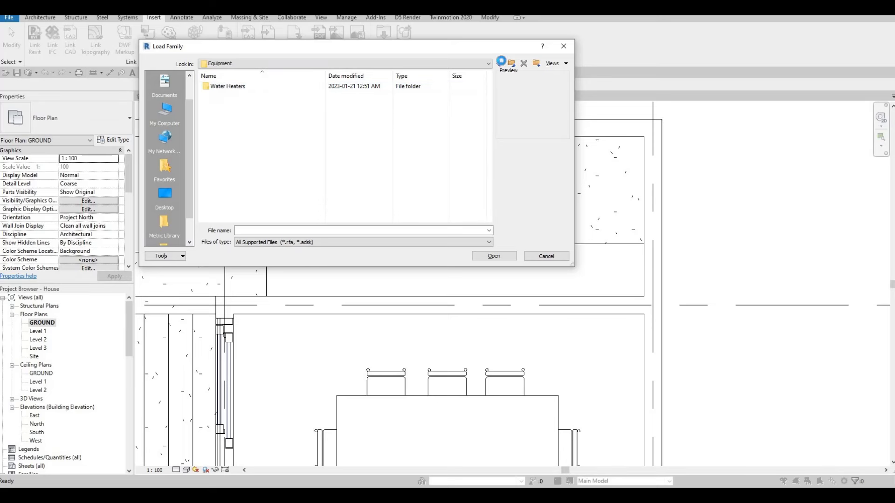
pyautogui.doubleClick(252, 96)
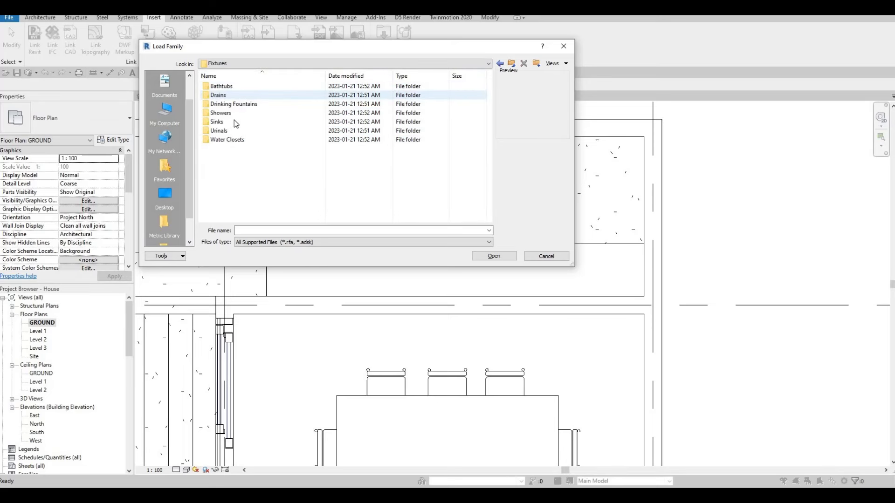
pyautogui.doubleClick(243, 123)
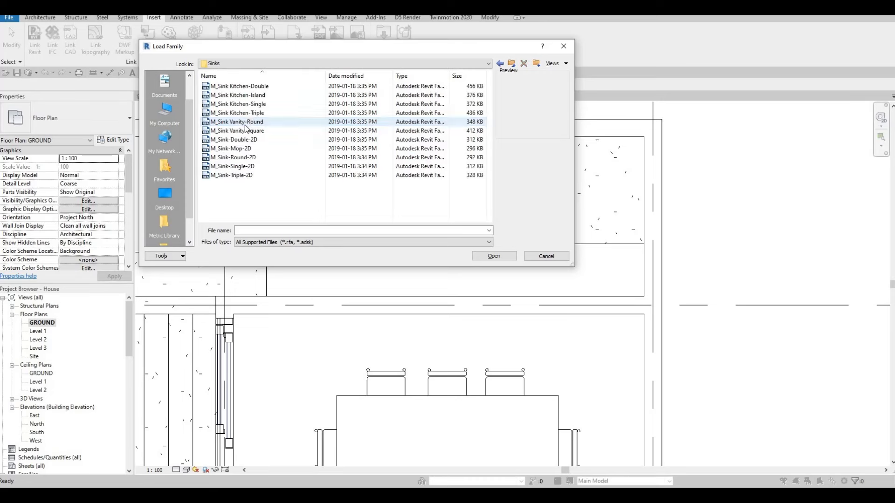
# - Load the M_Sink Kitchen-Triple family into the project
pyautogui.click(245, 122)
pyautogui.click(238, 113)
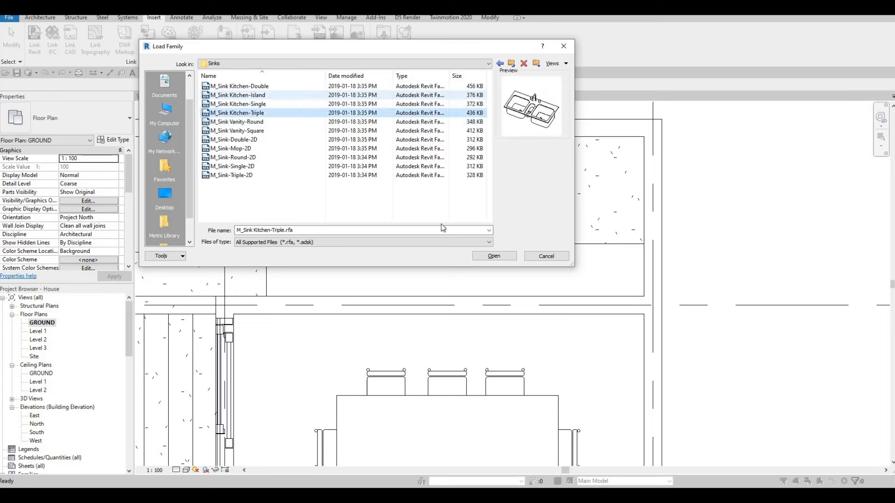
pyautogui.press('Return')
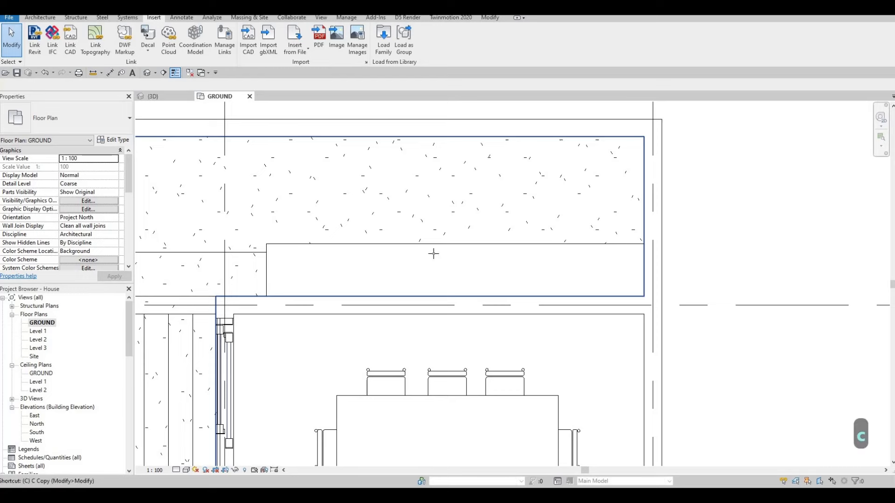
# - Place one 1100 x 535mm M_Sink Kitchen-Triple on the outdoor counter near its middle, and end component placement
pyautogui.press('m')
pyautogui.press('c')
pyautogui.press('m')
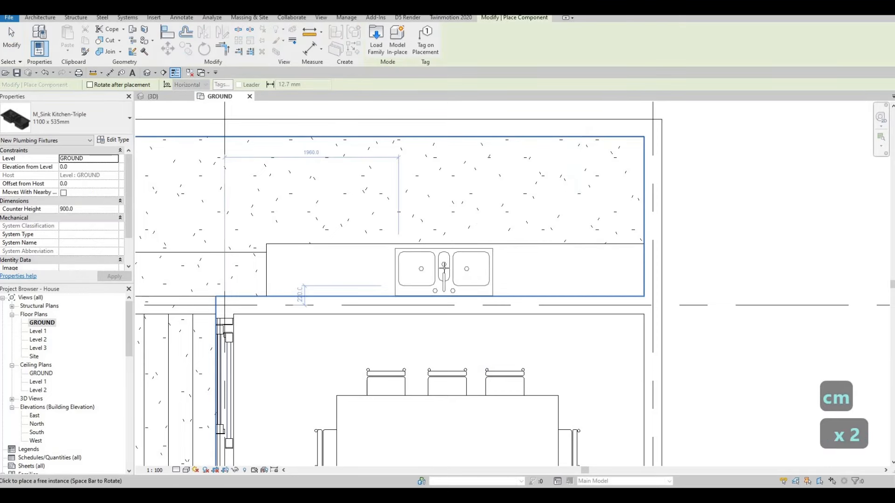
pyautogui.click(476, 271)
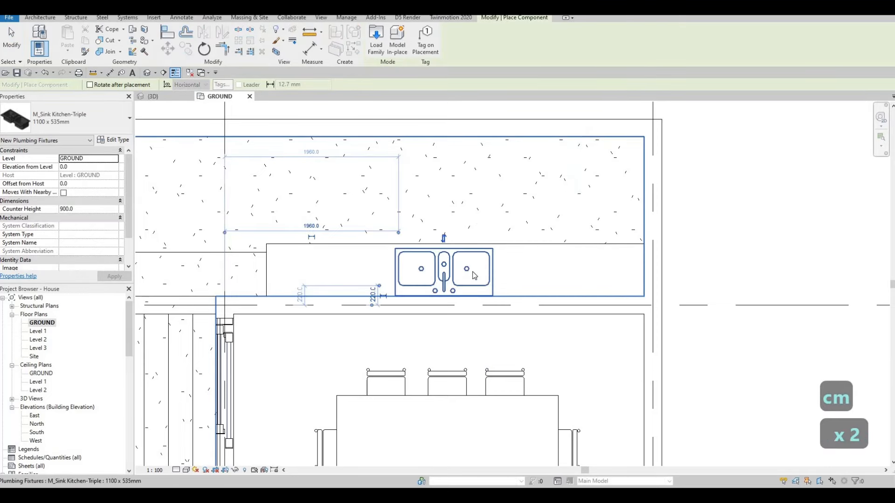
pyautogui.press('Escape')
pyautogui.press('Escape')
# - Nudge the sink along the counter to 1580 mm from the vertical grid line and 240 mm from the horizontal one, and deselect it
pyautogui.click(473, 275)
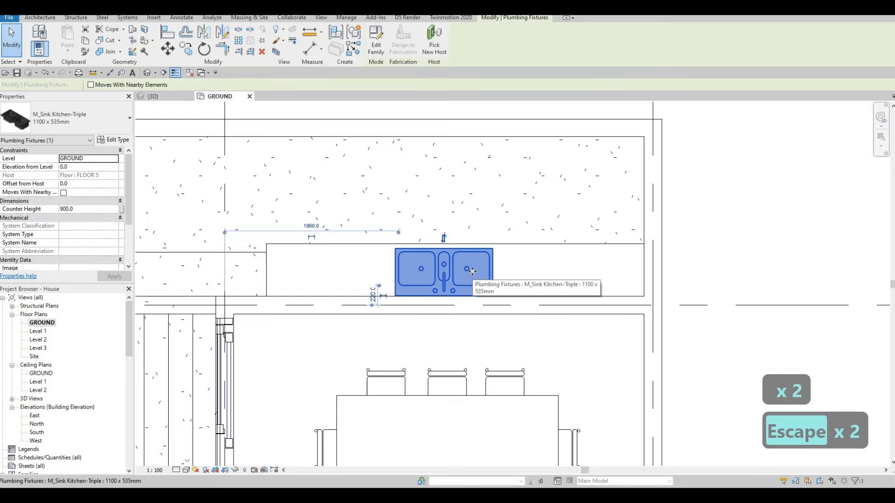
pyautogui.press('Left')
pyautogui.press('Left')
pyautogui.press('Left')
pyautogui.press('Left')
pyautogui.press('Left')
pyautogui.press('Left')
pyautogui.press('Left')
pyautogui.press('Left')
pyautogui.press('Left')
pyautogui.press('Left')
pyautogui.press('Left')
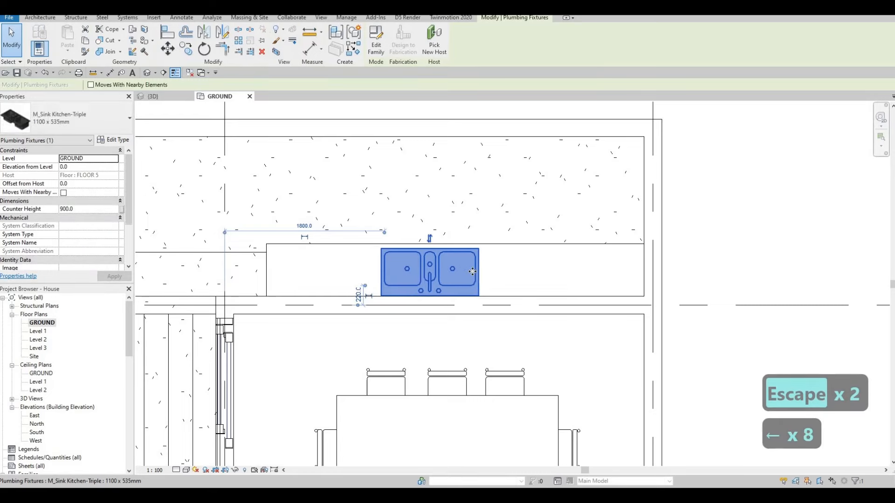
pyautogui.press('Left')
pyautogui.press('Left')
pyautogui.press('Left')
pyautogui.press('Left')
pyautogui.press('Left')
pyautogui.press('Left')
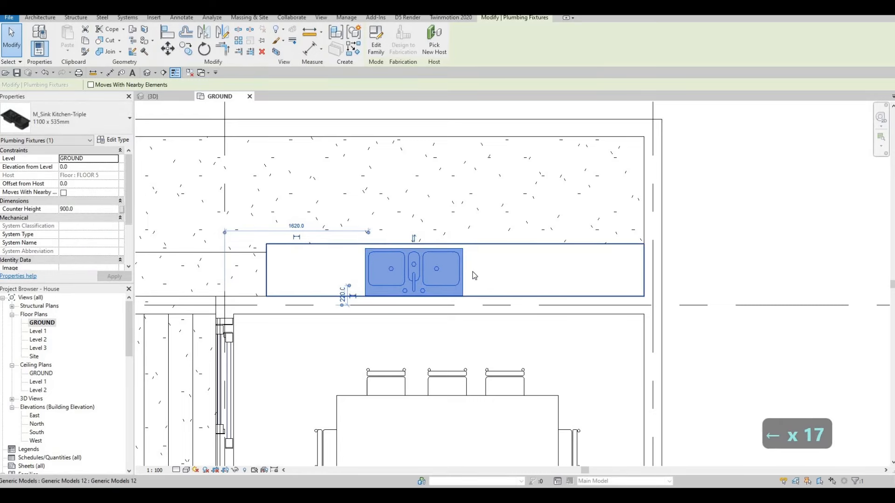
pyautogui.press('Up')
pyautogui.press('Left')
pyautogui.press('Left')
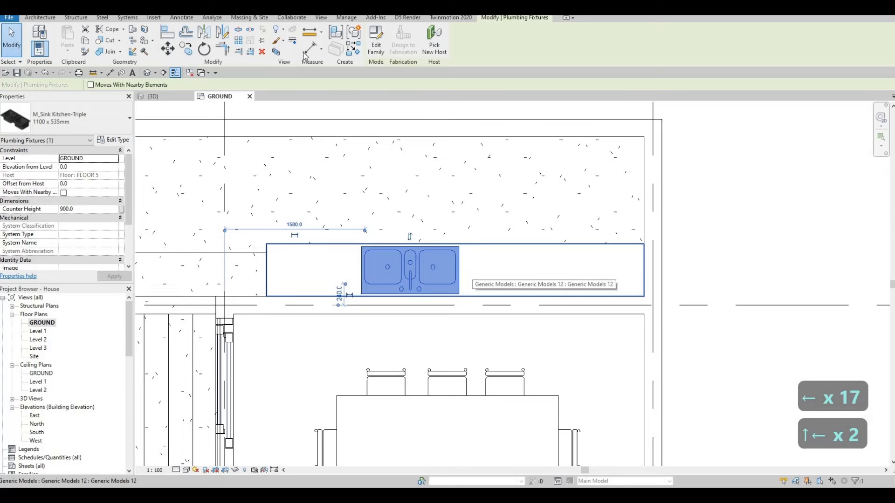
pyautogui.press('Escape')
pyautogui.press('Escape')
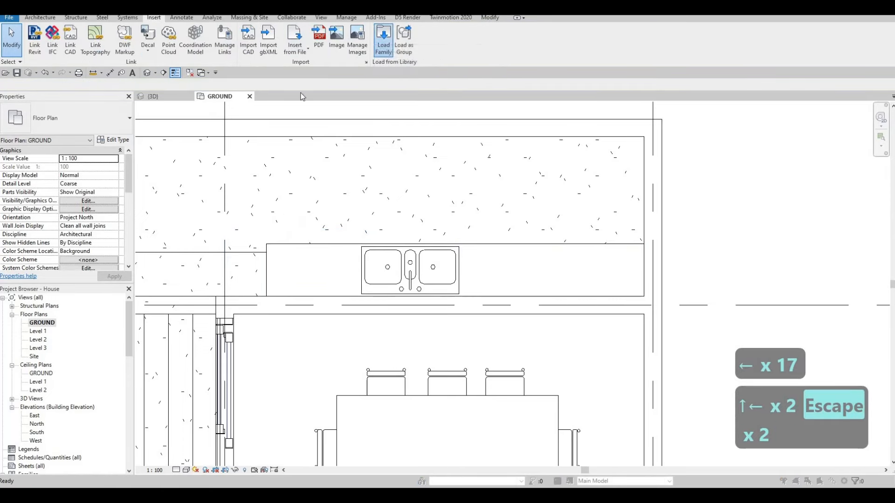
# - Start loading a family and browse the Canada library to the Specialty Equipment, Domestic folder
pyautogui.click(384, 37)
pyautogui.click(512, 65)
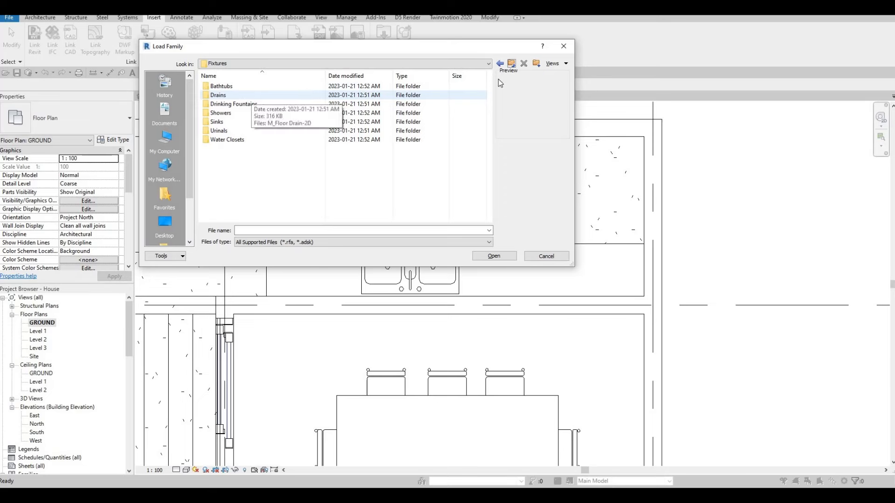
pyautogui.click(512, 65)
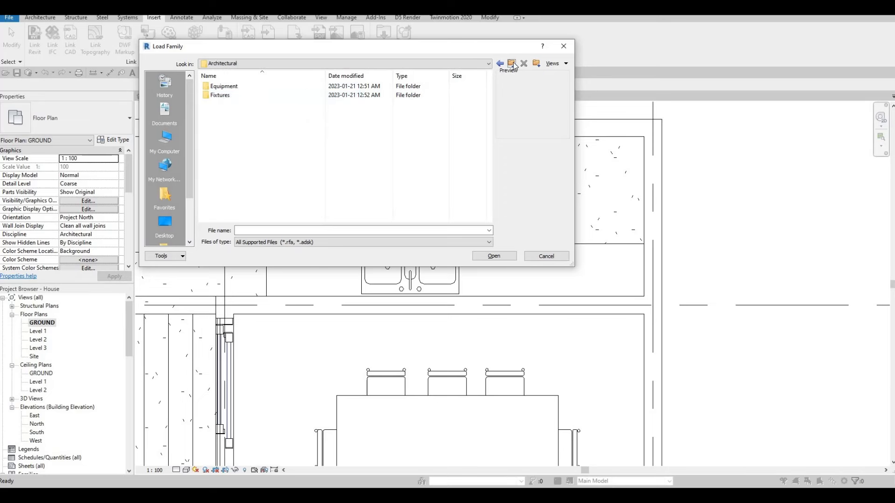
pyautogui.click(511, 64)
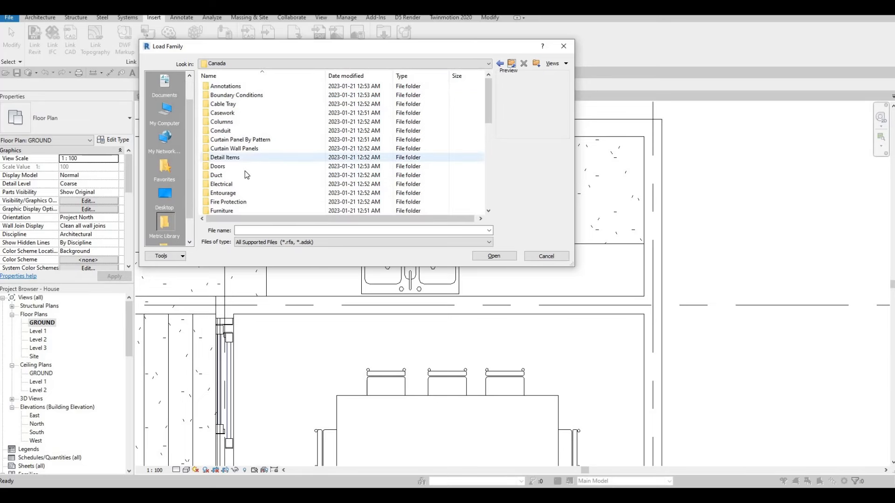
pyautogui.scroll(-5, 245, 167)
pyautogui.doubleClick(248, 158)
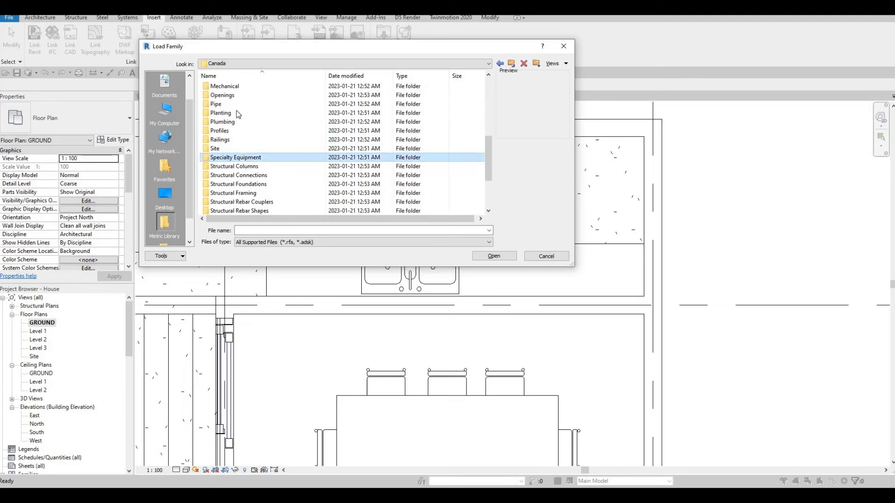
pyautogui.doubleClick(223, 95)
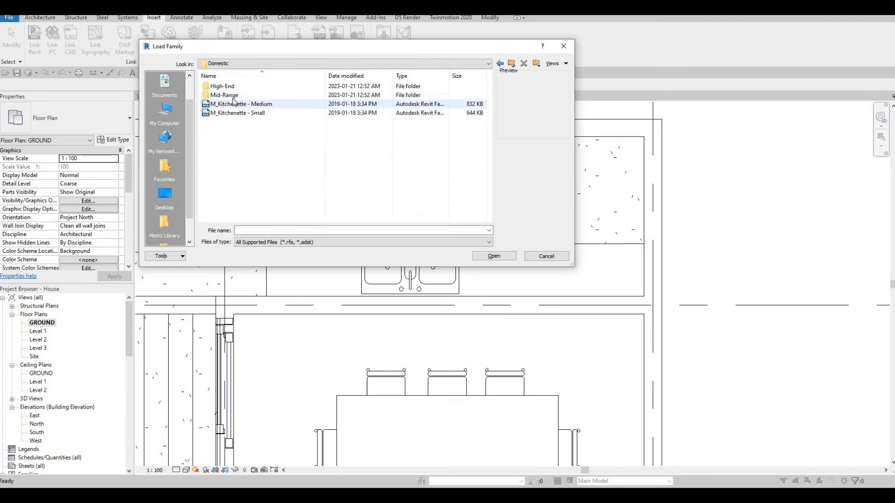
# - Load the M_Cooktop-Gas family from the Mid-Range folder, and cancel the component placement
pyautogui.click(232, 96)
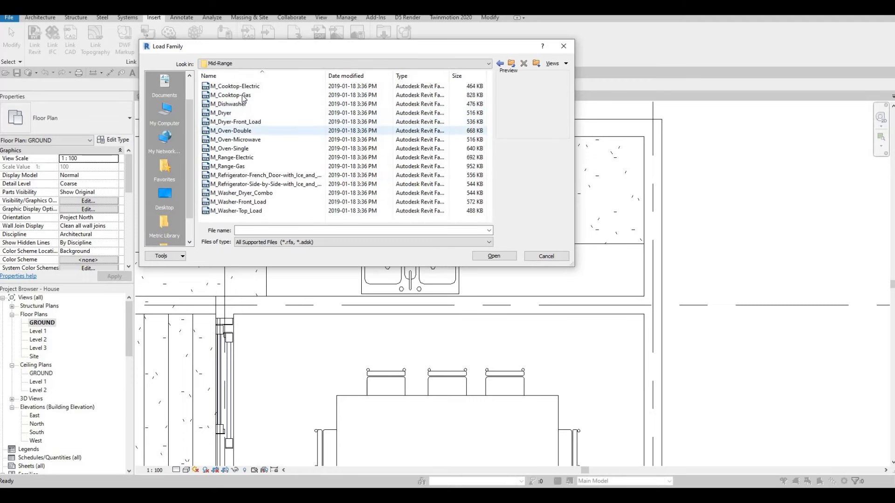
pyautogui.click(243, 96)
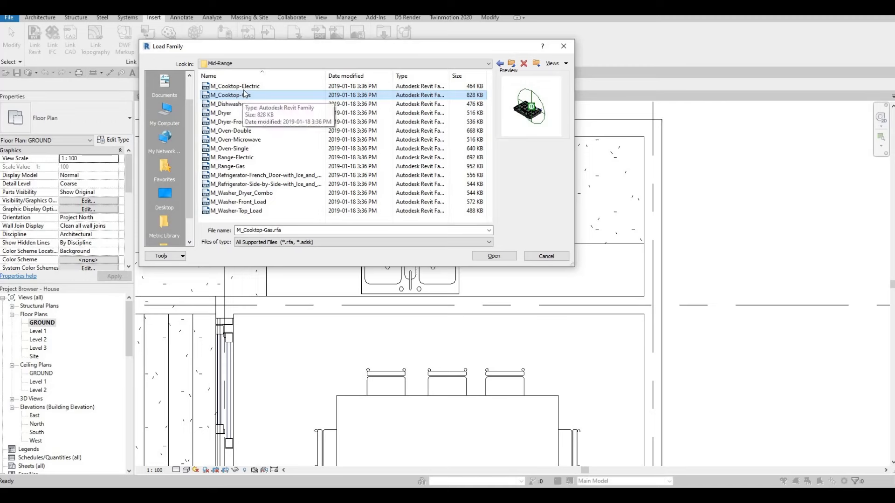
pyautogui.click(243, 88)
pyautogui.click(243, 96)
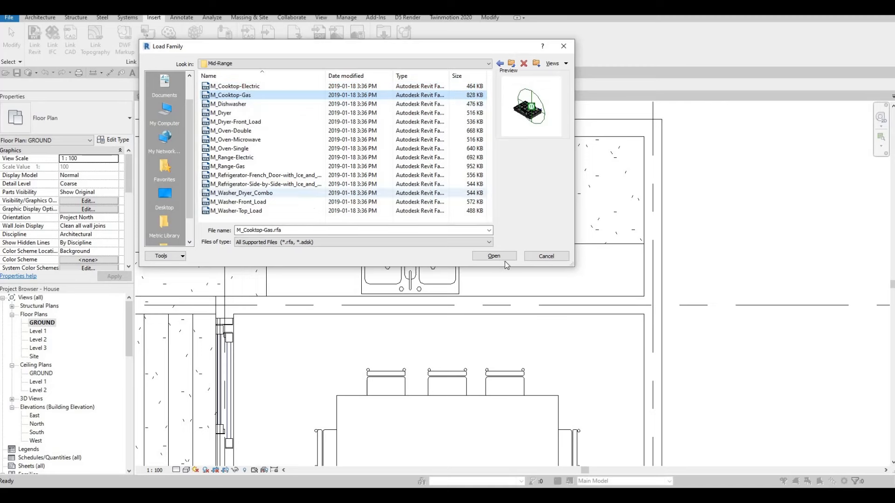
pyautogui.press('Return')
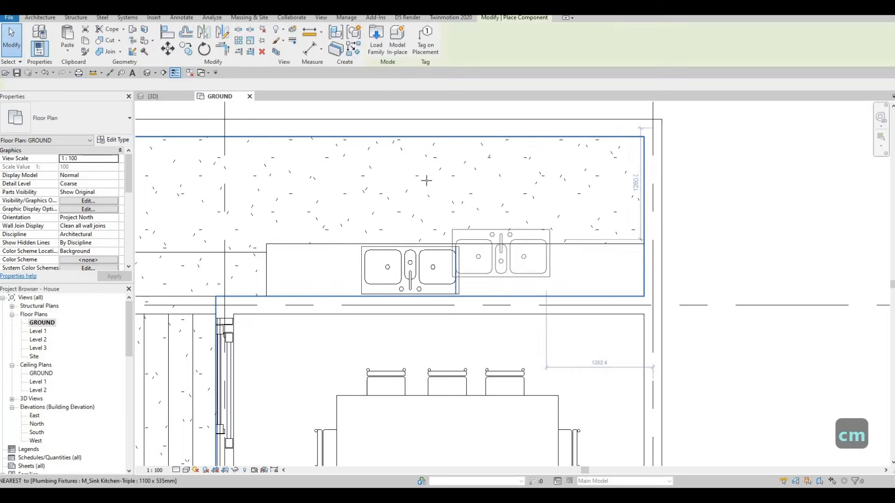
pyautogui.press('Escape')
pyautogui.press('Escape')
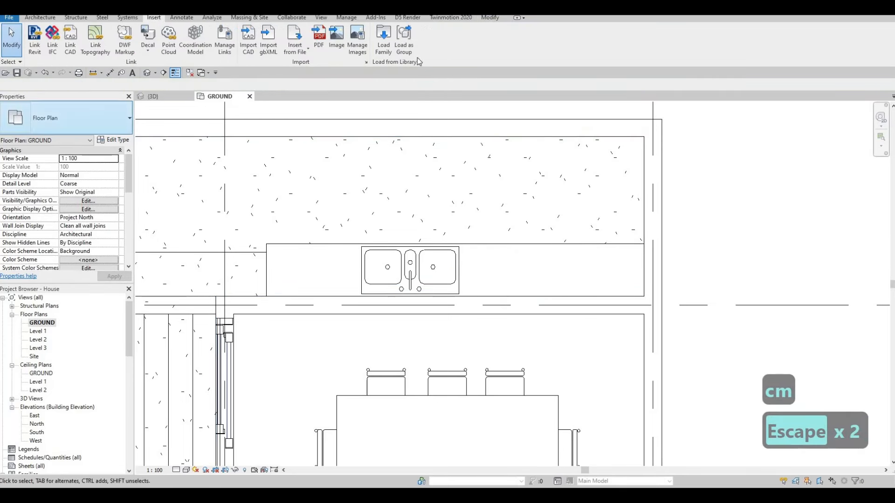
# - Reopen family loading and compare the previews of the Mid-Range cooktop and range models
pyautogui.click(384, 40)
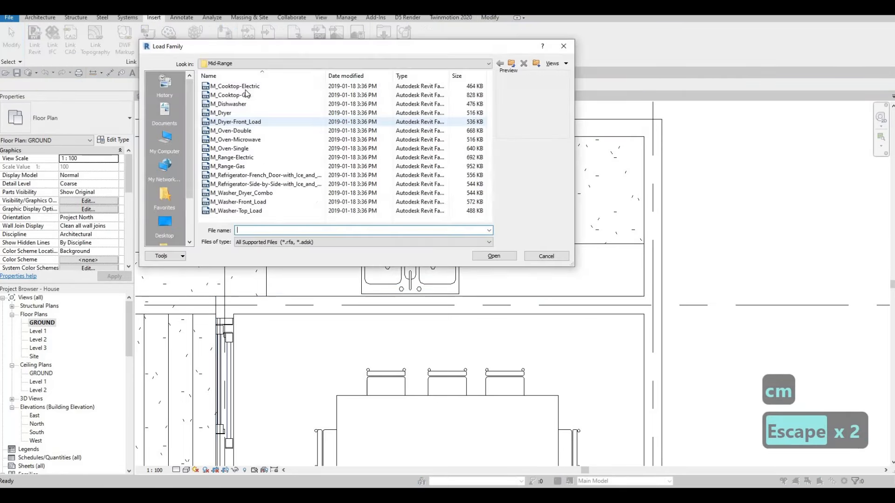
pyautogui.click(241, 86)
pyautogui.click(244, 95)
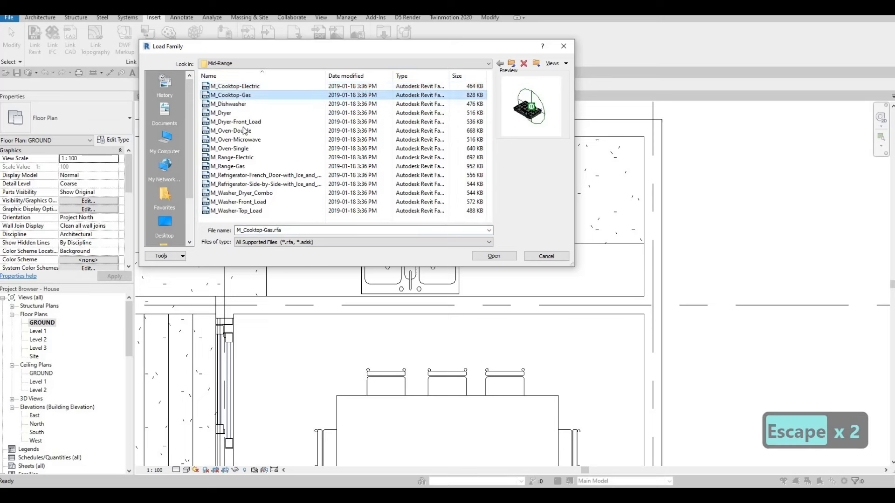
pyautogui.click(242, 162)
pyautogui.click(240, 167)
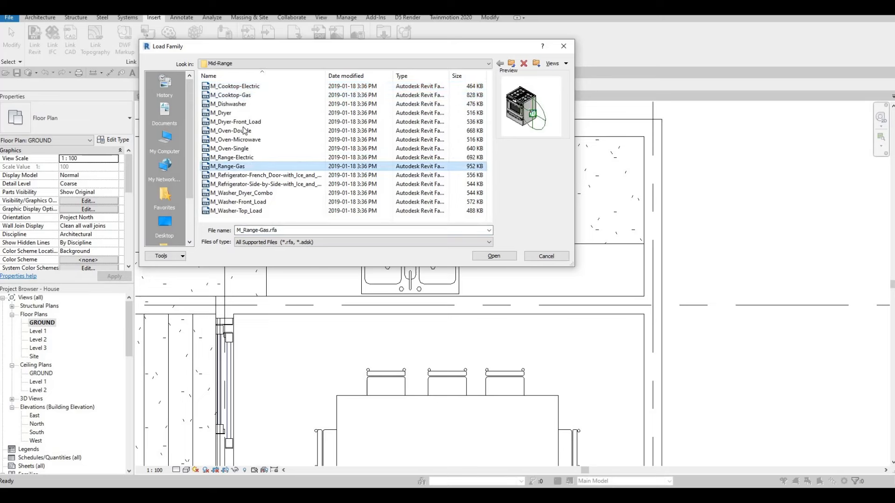
pyautogui.click(231, 95)
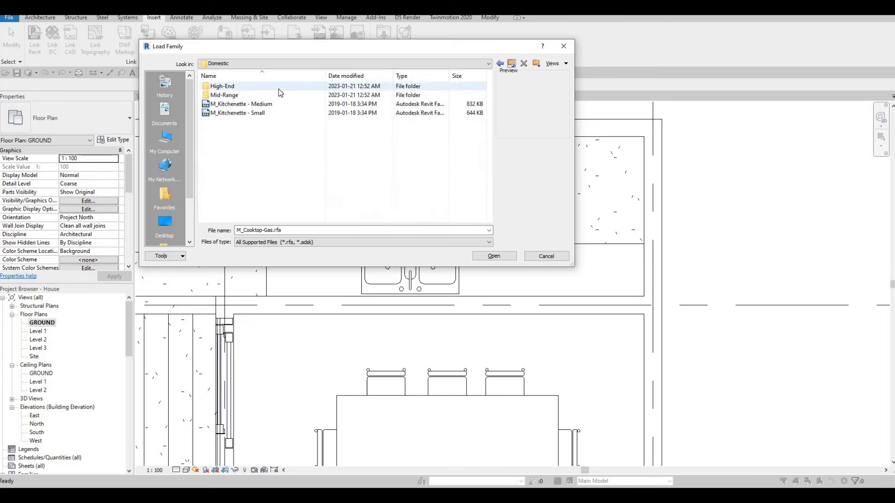
# - Load the M_Cooktop-Gas-750mm family from the Domestic library's High-End folder
pyautogui.doubleClick(275, 88)
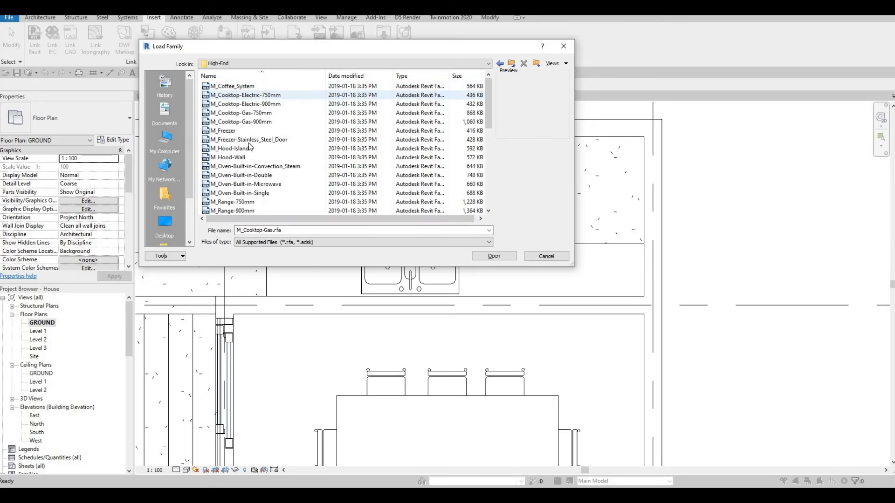
pyautogui.click(240, 113)
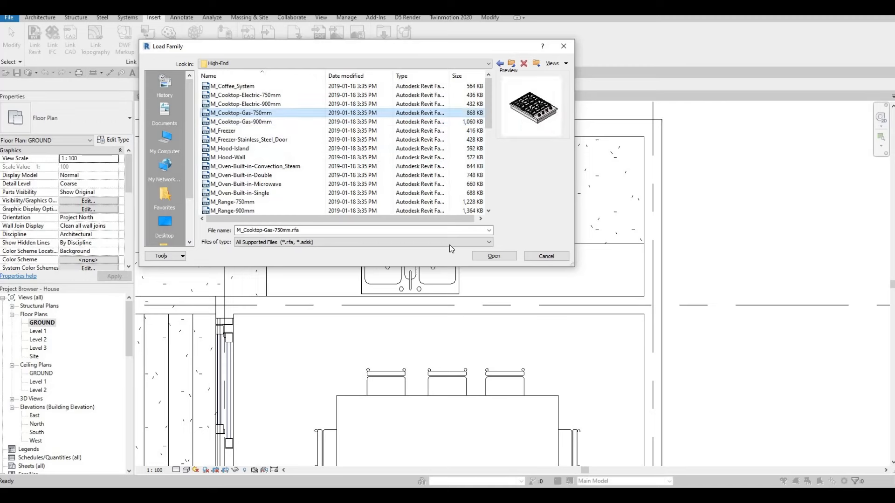
pyautogui.press('Return')
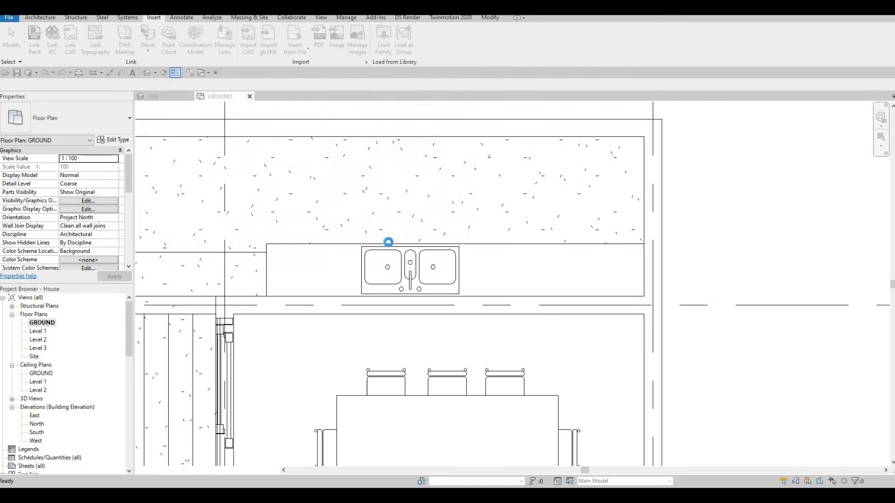
# - Place one LP Gas M_Cooktop-Gas-750mm on the counter beside the sink, about 2920 mm from the vertical grid line, and end placement
pyautogui.press('c')
pyautogui.press('m')
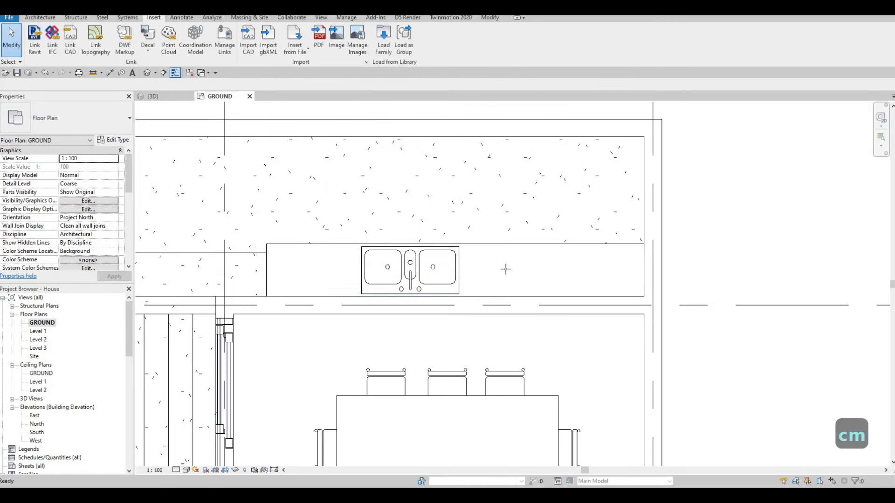
pyautogui.press('c')
pyautogui.press('m')
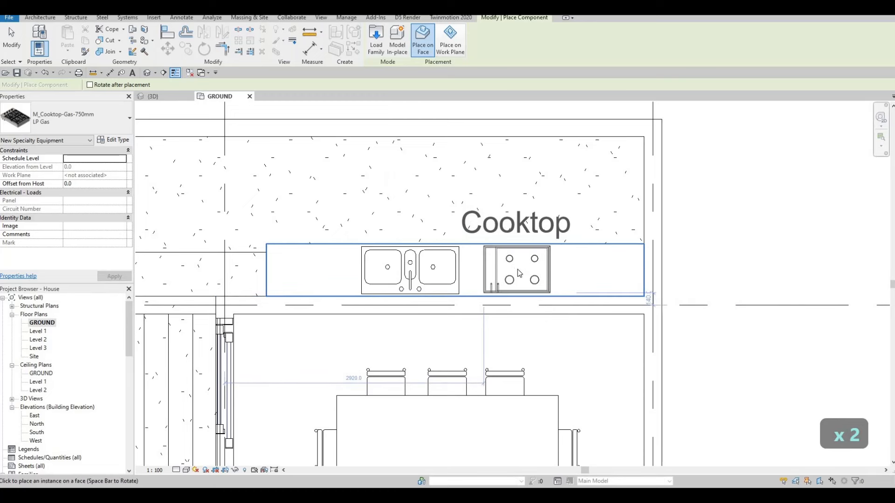
pyautogui.click(510, 280)
pyautogui.press('Escape')
pyautogui.press('Escape')
pyautogui.press('Escape')
pyautogui.press('Escape')
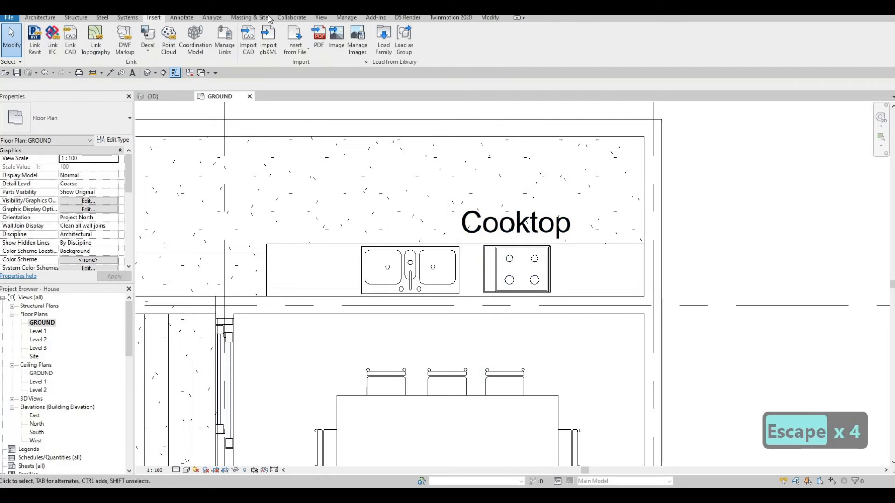
pyautogui.press('Escape')
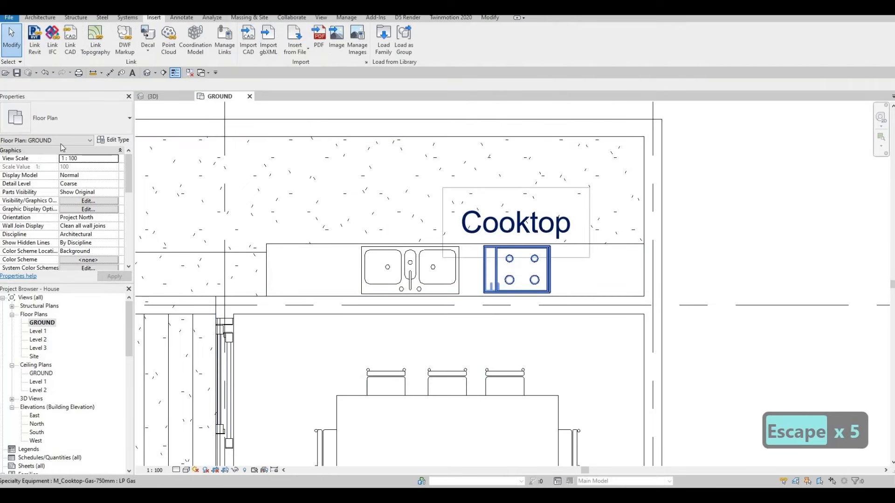
# - Turn off Show Label in the cooktop's type properties, and deselect the cooktop
pyautogui.click(517, 273)
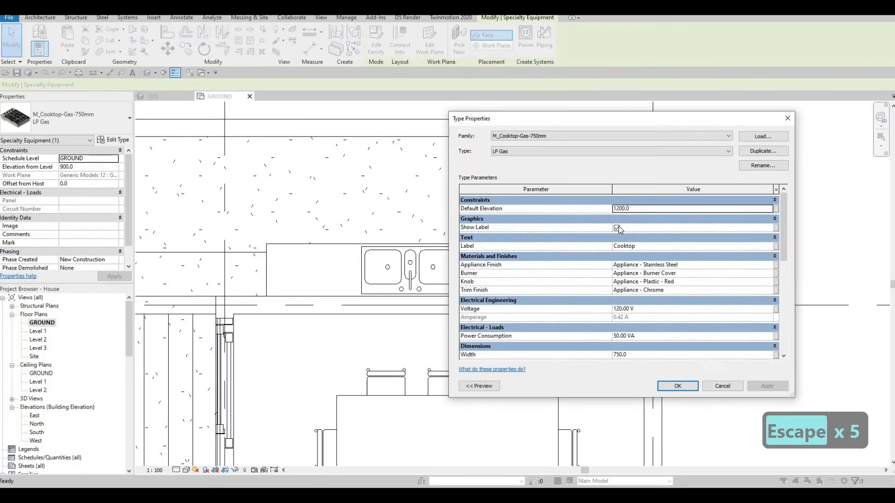
pyautogui.click(618, 228)
pyautogui.click(765, 390)
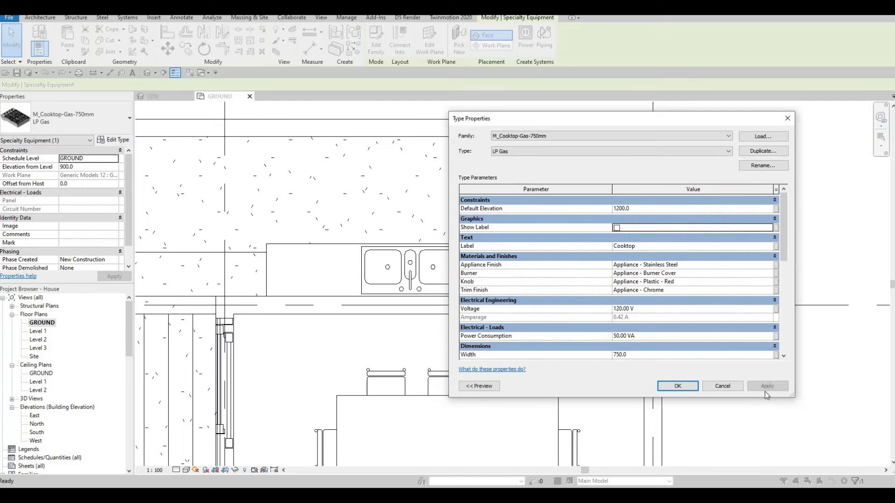
pyautogui.click(687, 386)
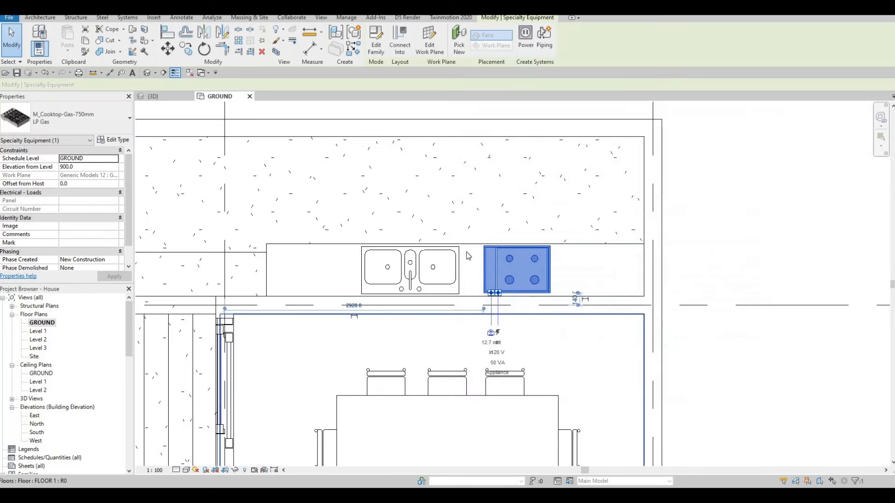
pyautogui.press('Escape')
pyautogui.press('Escape')
pyautogui.press('Escape')
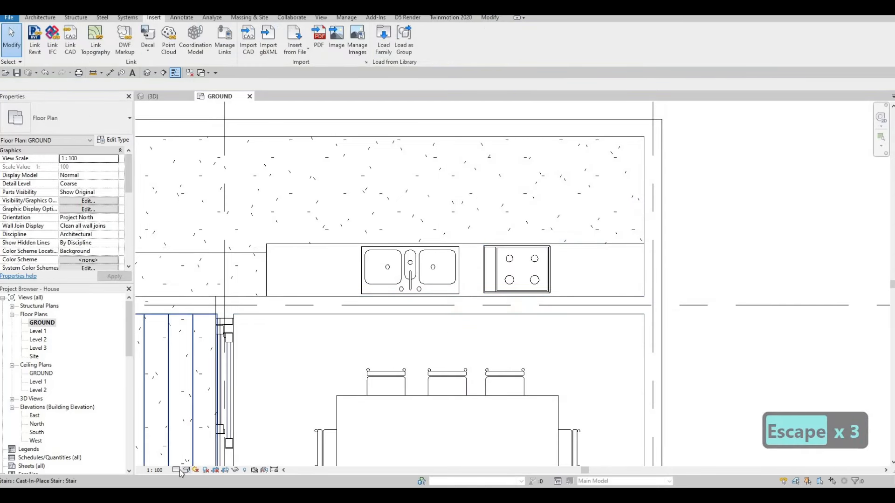
# - Set the GROUND floor plan's detail level to Fine
pyautogui.click(187, 469)
pyautogui.click(176, 470)
pyautogui.press('Return')
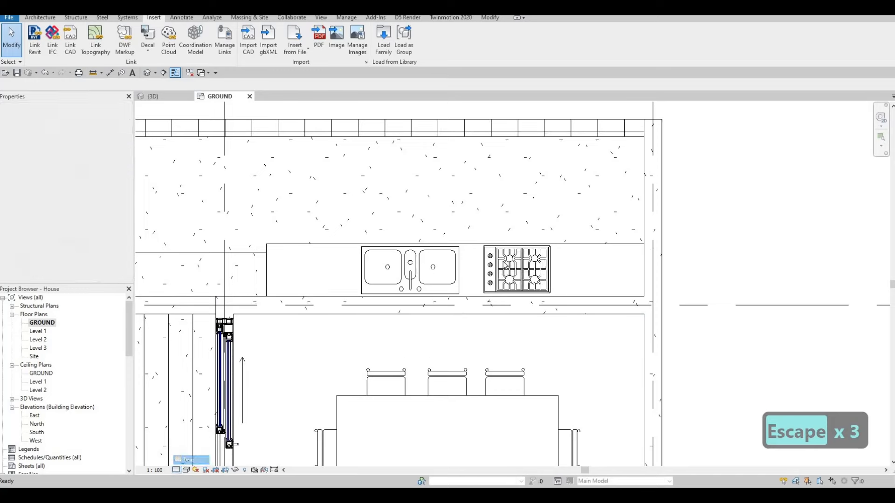
pyautogui.press('Escape')
# - Nudge the kitchen sink 17 increments along the counter, away from the cooktop, and deselect it
pyautogui.click(380, 276)
pyautogui.press('Left')
pyautogui.press('Left')
pyautogui.press('Left')
pyautogui.press('Left')
pyautogui.press('Left')
pyautogui.press('Left')
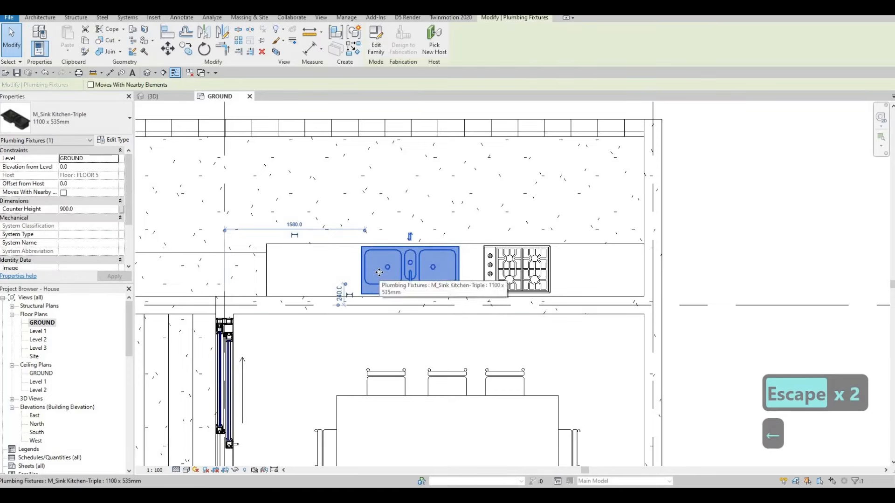
pyautogui.press('Left')
pyautogui.press('Left')
pyautogui.press('Left')
pyautogui.press('Left')
pyautogui.press('Left')
pyautogui.press('Left')
pyautogui.press('Left')
pyautogui.press('Left')
pyautogui.press('Left')
pyautogui.press('Left')
pyautogui.press('Left')
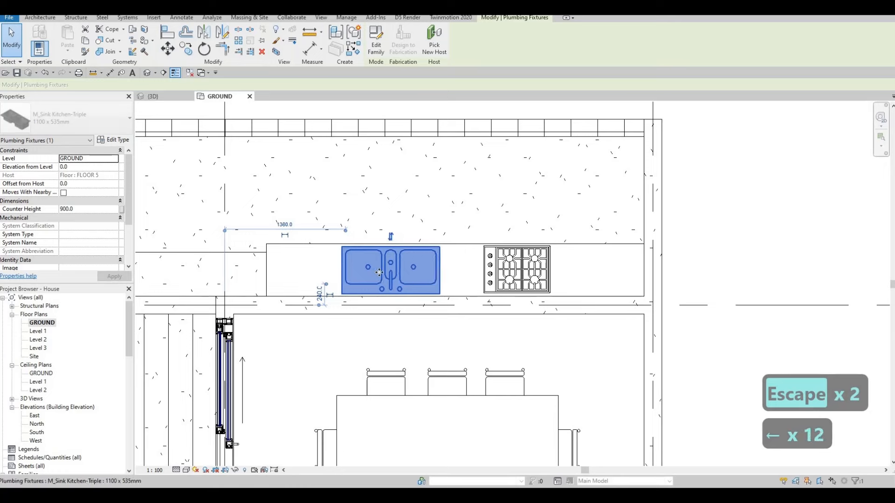
pyautogui.press('Escape')
pyautogui.press('Escape')
pyautogui.press('Escape')
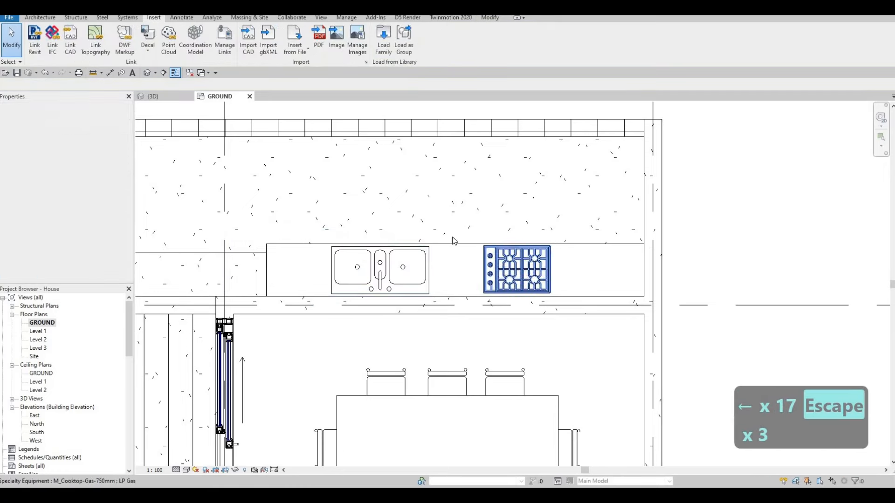
# - Check the sink and cooktop on the counter in the 3D view, and return to the GROUND floor plan
pyautogui.click(151, 96)
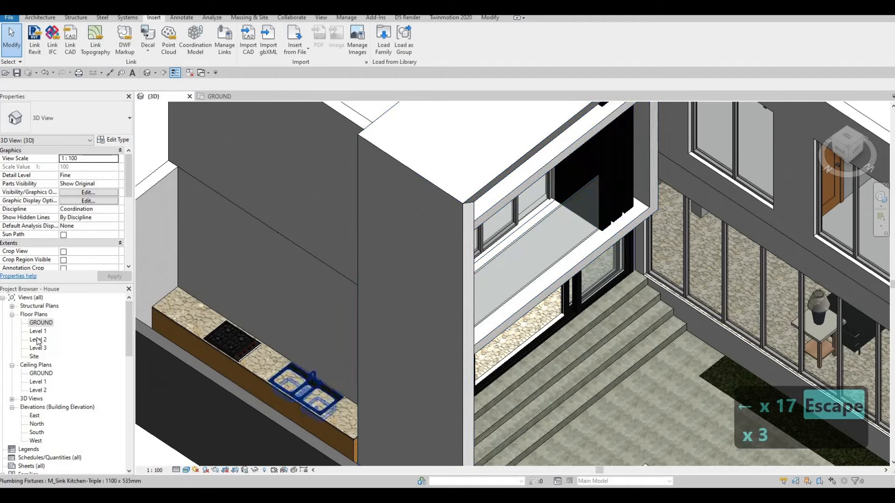
pyautogui.doubleClick(40, 323)
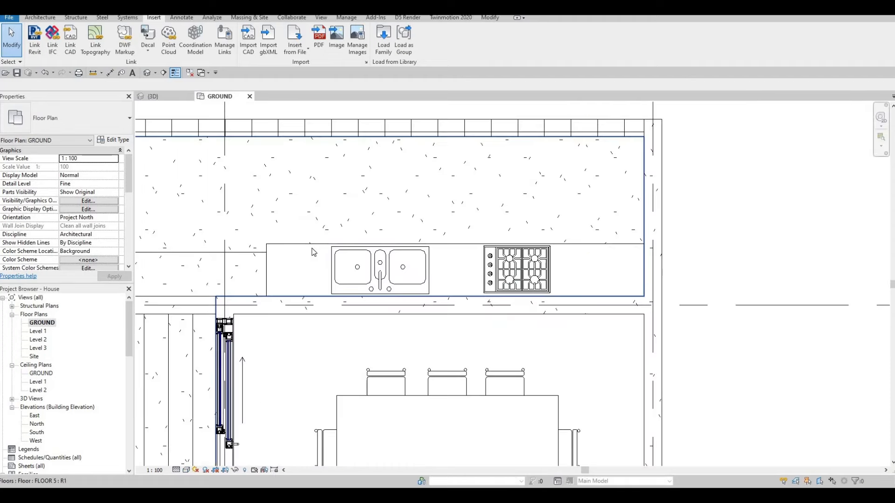
# - Edit the counter in place and sketch a rectangular void extrusion about 420 mm deep around the kitchen sink's basins
pyautogui.click(294, 254)
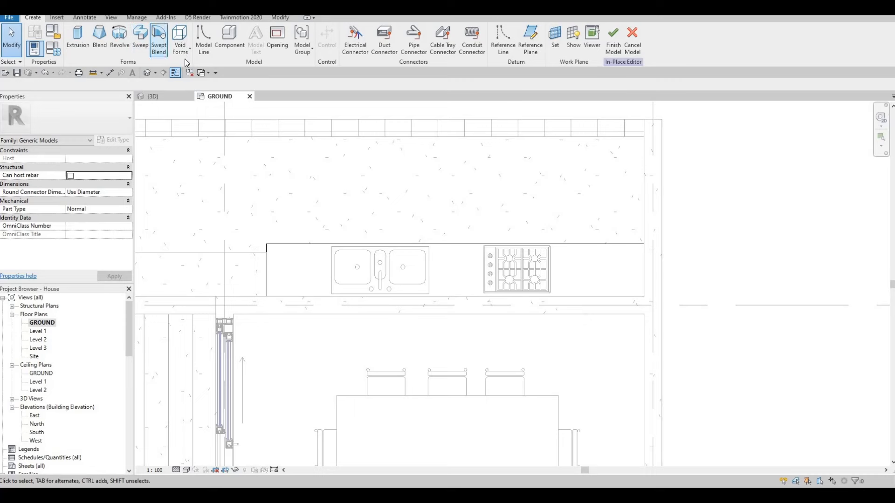
pyautogui.click(182, 47)
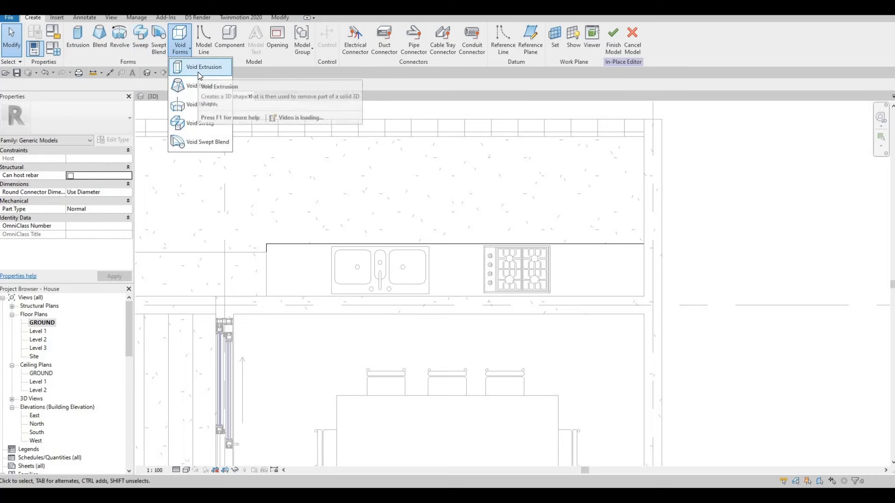
pyautogui.click(350, 30)
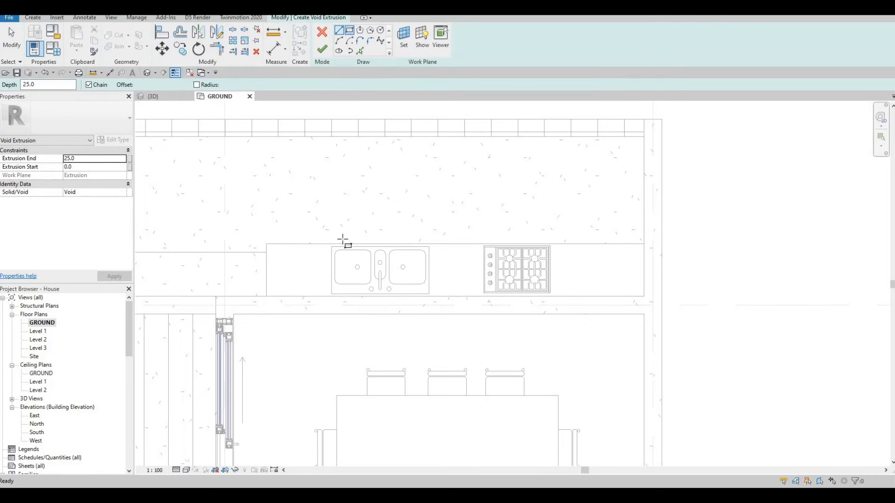
pyautogui.scroll(1, 329, 210)
pyautogui.scroll(3, 331, 211)
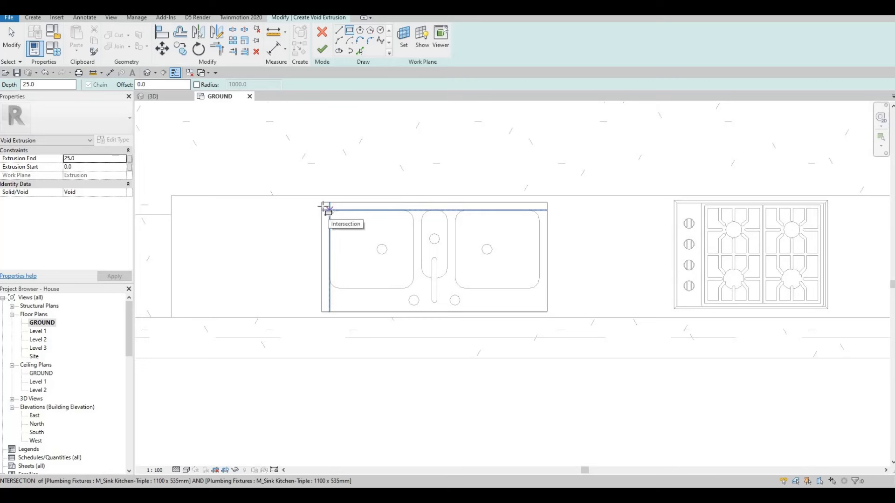
pyautogui.scroll(2, 325, 208)
pyautogui.click(323, 207)
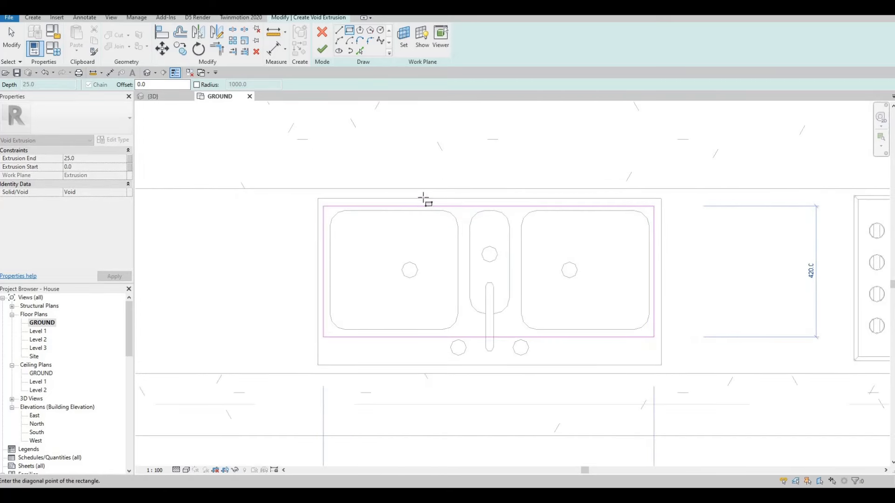
pyautogui.press('Escape')
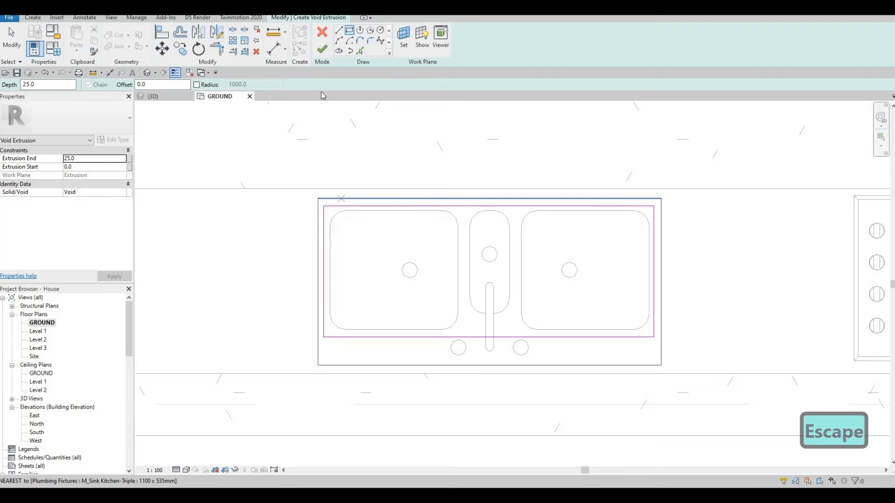
pyautogui.click(322, 49)
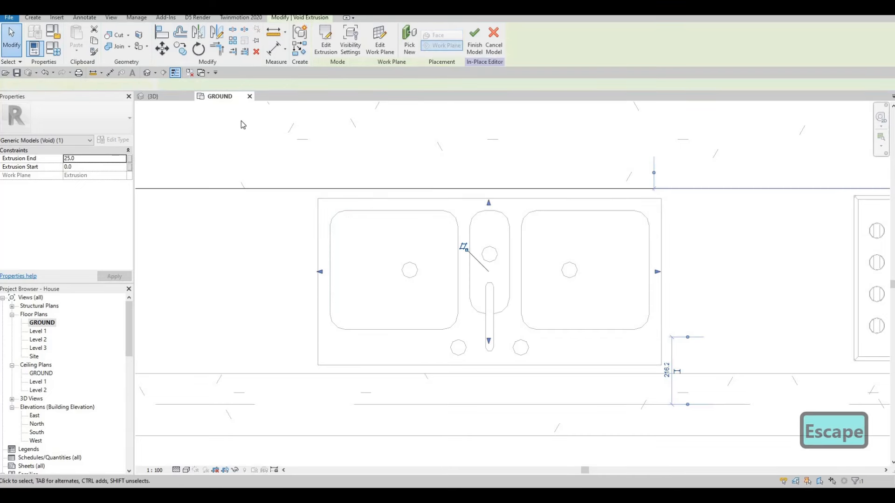
pyautogui.click(332, 52)
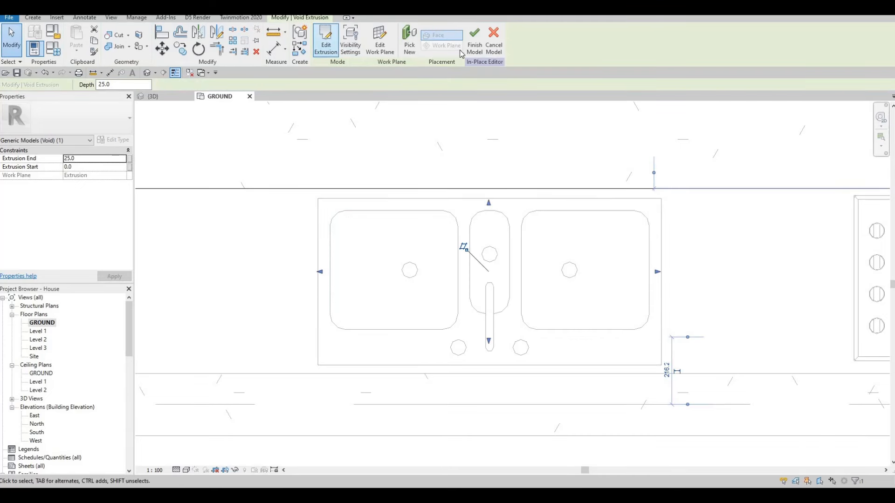
# - In the 3D view, stretch the sink void vertically through the countertop, with its extrusion end at 275 mm
pyautogui.click(166, 98)
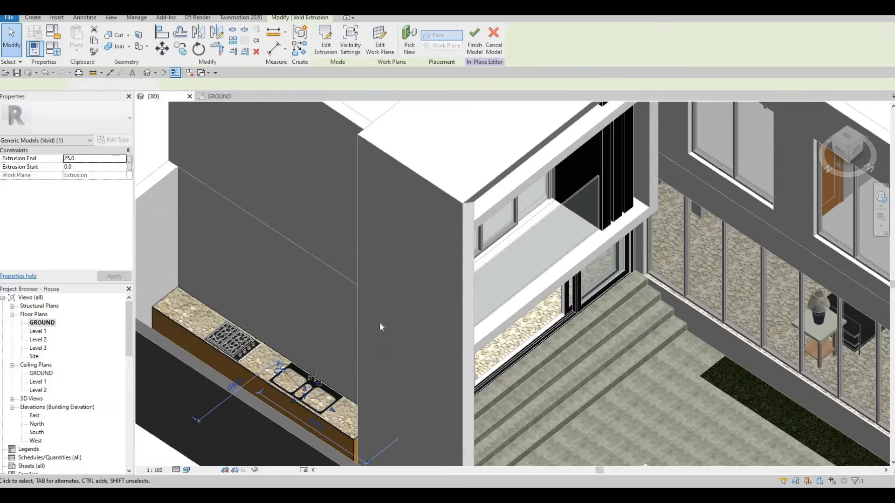
pyautogui.scroll(5, 319, 359)
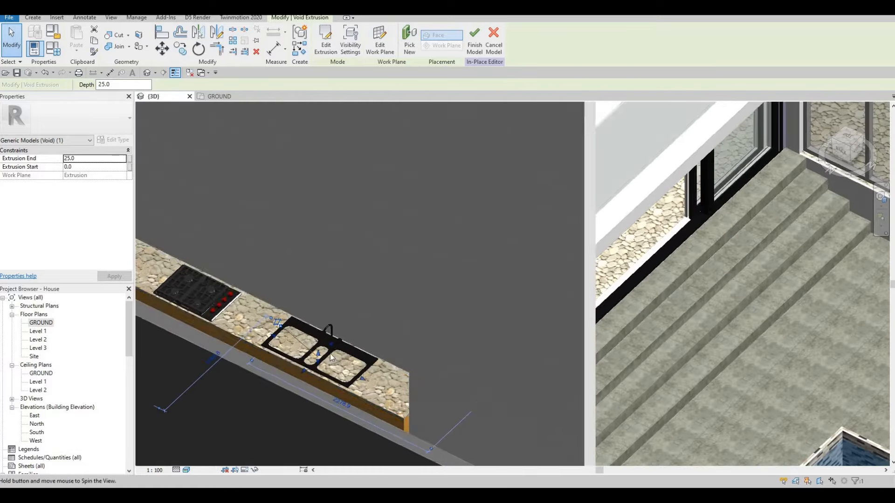
pyautogui.scroll(2, 326, 358)
pyautogui.moveTo(327, 352); pyautogui.dragTo(324, 388)
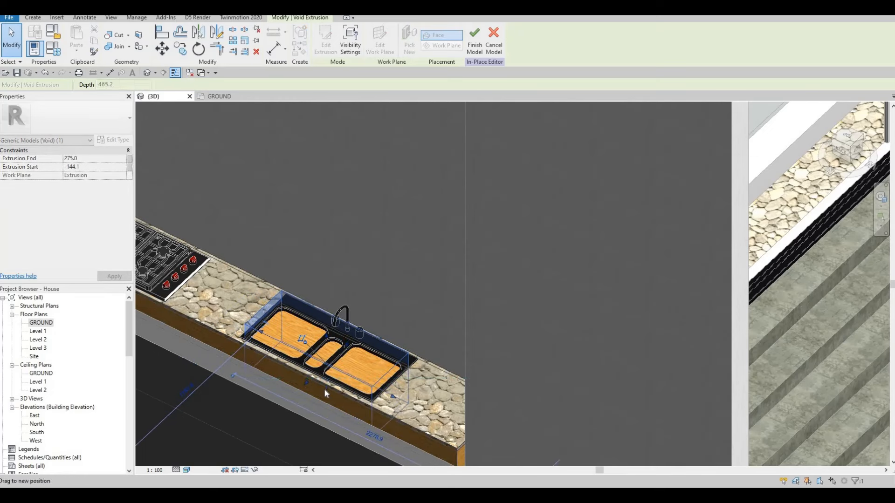
# - Cut the counter with the sink void and finish the in-place model
pyautogui.click(115, 36)
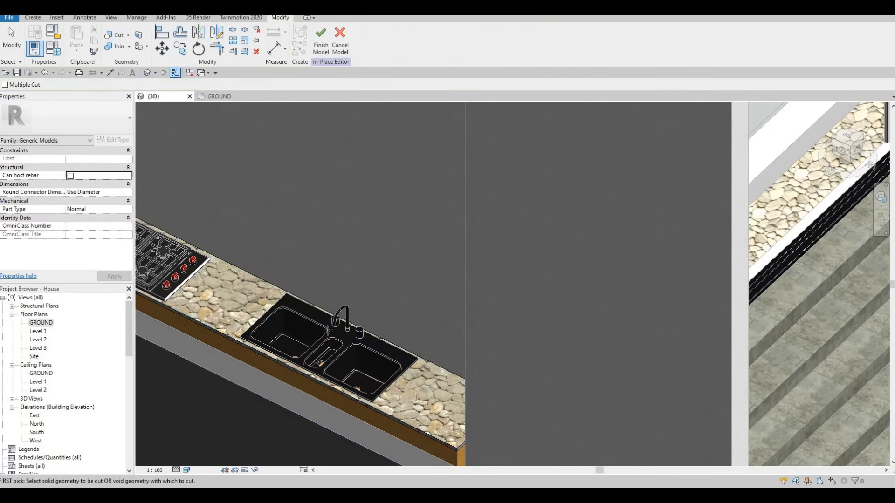
pyautogui.scroll(3, 313, 321)
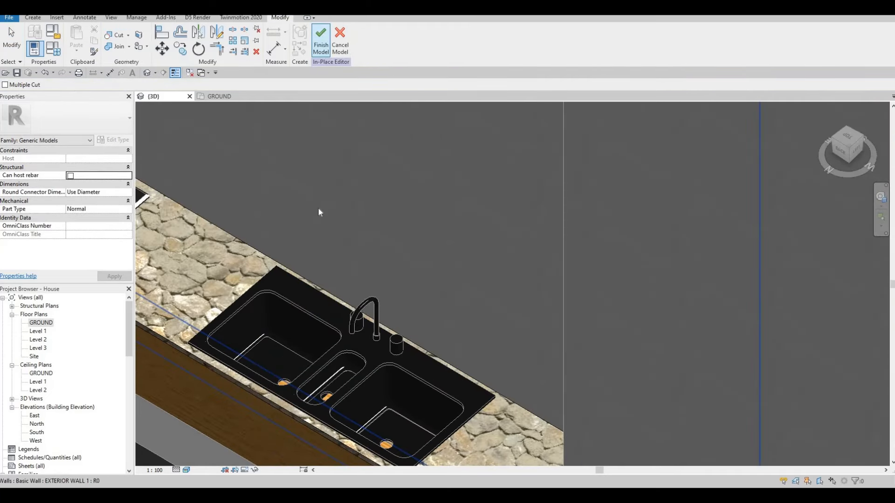
pyautogui.keyDown('shift'); pyautogui.moveTo(317, 215); pyautogui.dragTo(424, 218, button='middle'); pyautogui.keyUp('shift')
# - Examine how the gas cooktop and the sink sit in the stone countertop
pyautogui.scroll(5, 230, 220)
pyautogui.scroll(3, 369, 215)
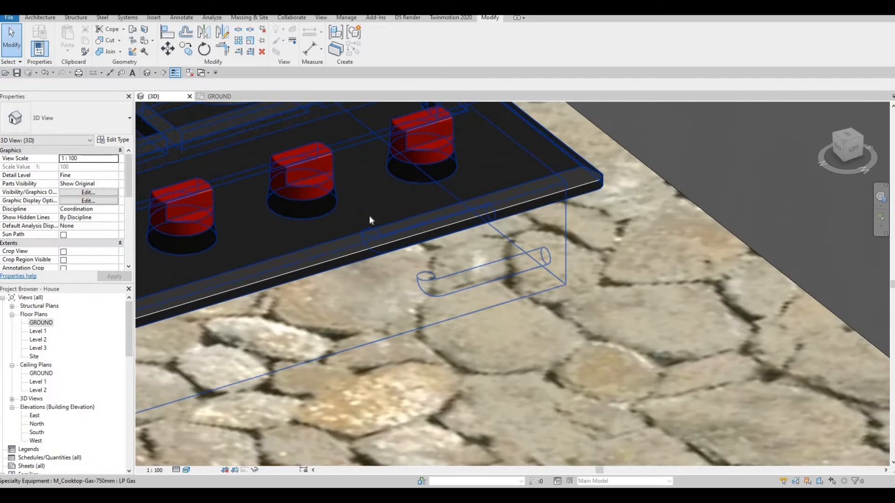
pyautogui.scroll(-5, 369, 216)
pyautogui.scroll(1, 328, 271)
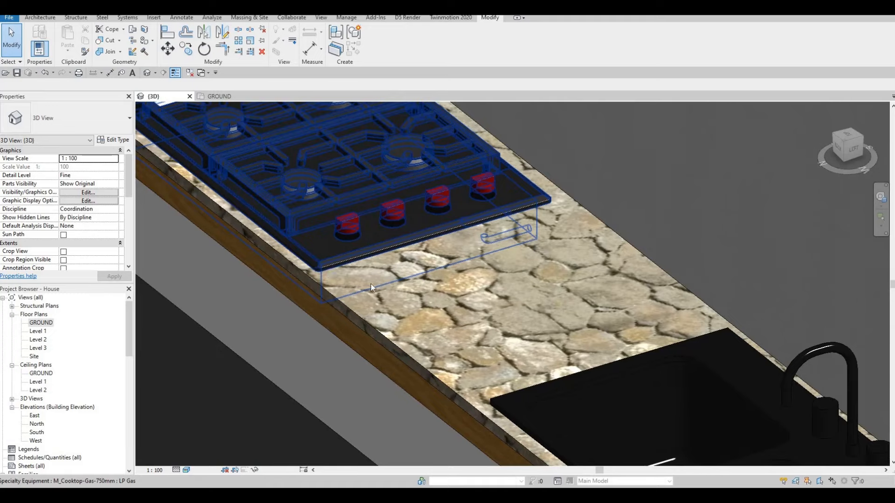
pyautogui.scroll(-7, 371, 288)
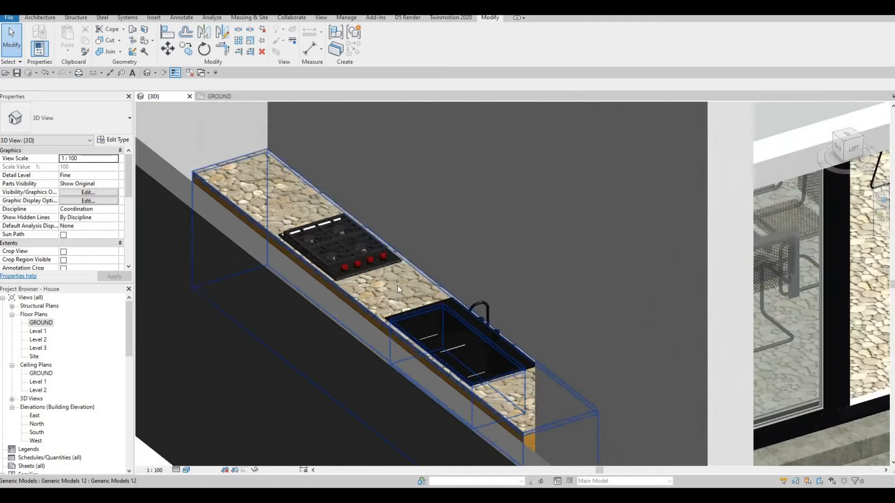
pyautogui.scroll(-2, 398, 286)
pyautogui.moveTo(454, 266); pyautogui.dragTo(359, 262, button='middle')
pyautogui.scroll(-1, 359, 262)
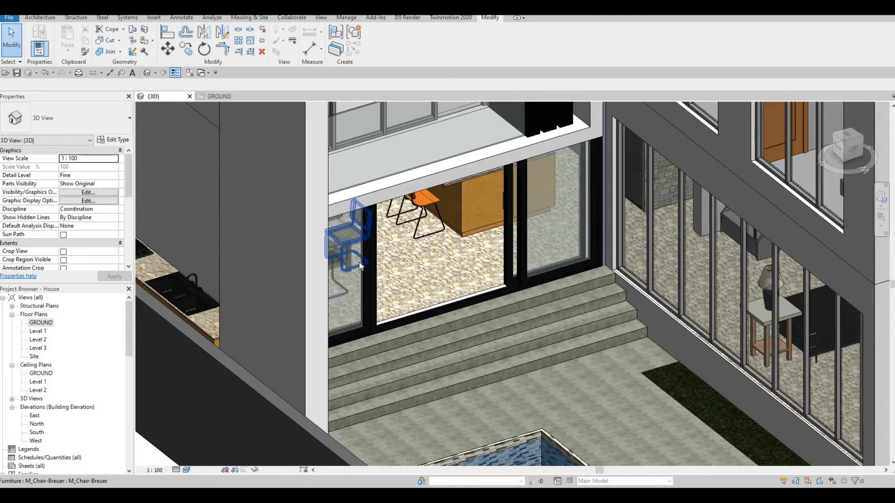
# - Inspect the outdoor counter, the pool courtyard and the glazed kitchen opening from several angles
pyautogui.keyDown('shift'); pyautogui.moveTo(320, 354); pyautogui.dragTo(351, 127, button='middle'); pyautogui.keyUp('shift')
pyautogui.keyDown('shift'); pyautogui.moveTo(340, 260); pyautogui.dragTo(342, 295, button='middle'); pyautogui.keyUp('shift')
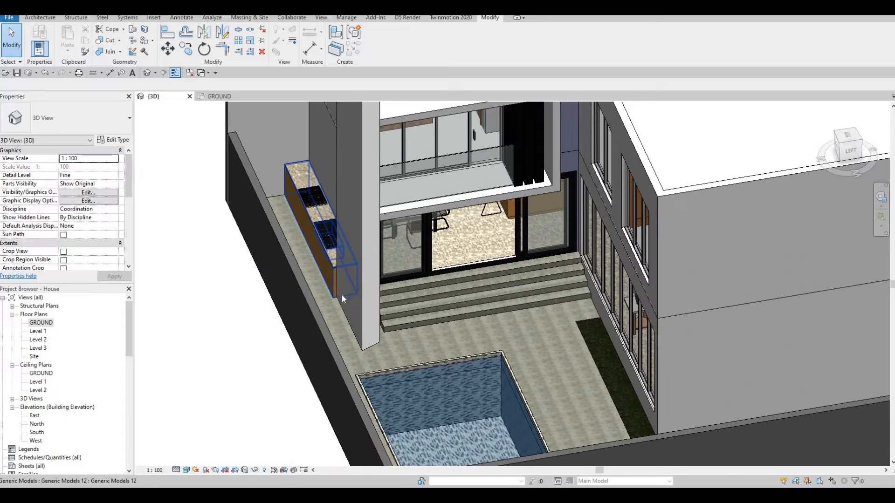
pyautogui.scroll(3, 342, 295)
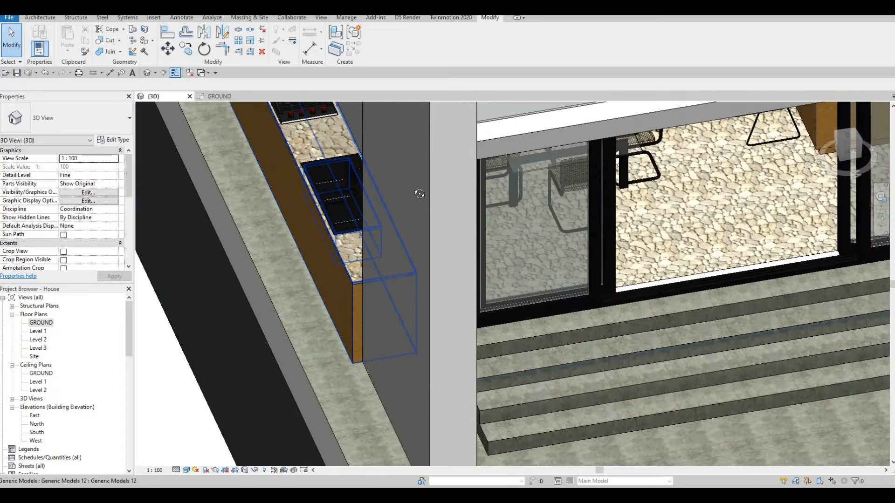
pyautogui.keyDown('shift'); pyautogui.moveTo(419, 193); pyautogui.dragTo(476, 130, button='middle'); pyautogui.keyUp('shift')
pyautogui.scroll(5, 473, 127)
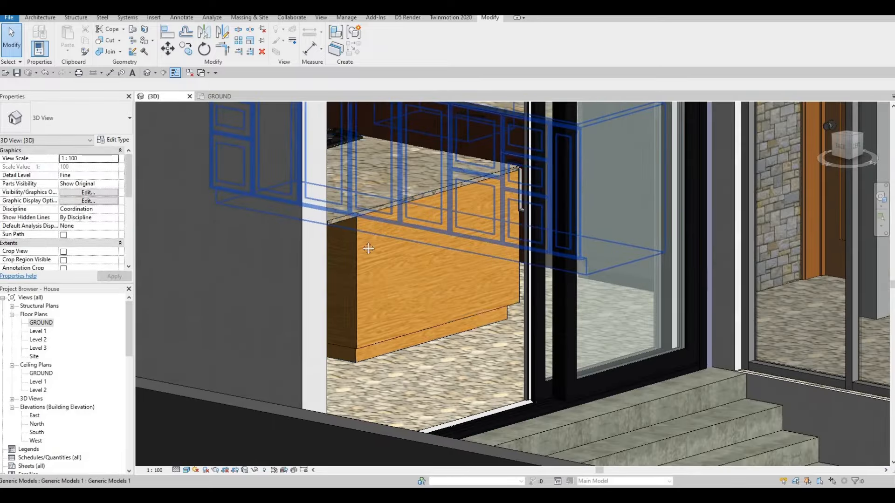
pyautogui.scroll(-2, 376, 255)
pyautogui.keyDown('shift'); pyautogui.moveTo(378, 258); pyautogui.dragTo(330, 290, button='middle'); pyautogui.keyUp('shift')
pyautogui.keyDown('shift'); pyautogui.moveTo(261, 305); pyautogui.dragTo(201, 406, button='middle'); pyautogui.keyUp('shift')
# - Delete the grass floor at the front of the house, between the side walkway and the entrance stairs
pyautogui.scroll(-4, 458, 323)
pyautogui.keyDown('shift'); pyautogui.moveTo(566, 327); pyautogui.dragTo(501, 282, button='middle'); pyautogui.keyUp('shift')
pyautogui.moveTo(224, 275); pyautogui.dragTo(601, 281, button='middle')
pyautogui.scroll(2, 518, 273)
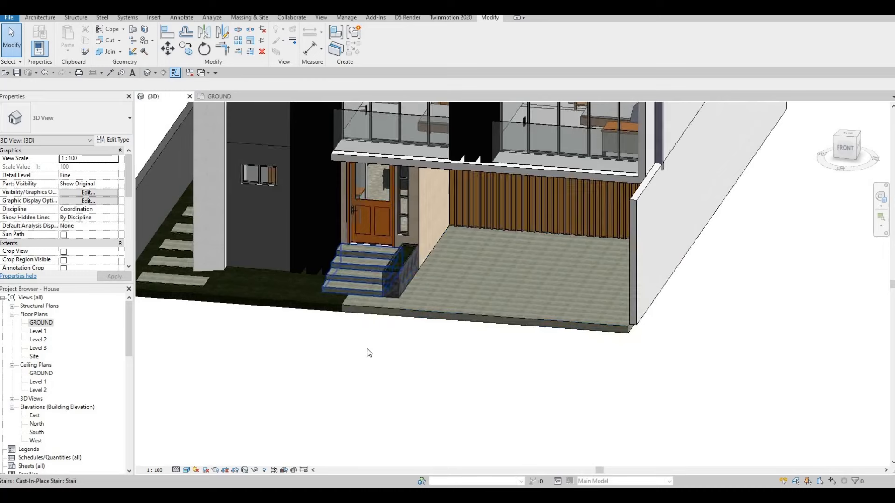
pyautogui.keyDown('shift'); pyautogui.moveTo(368, 351); pyautogui.dragTo(417, 366, button='middle'); pyautogui.keyUp('shift')
pyautogui.scroll(2, 398, 364)
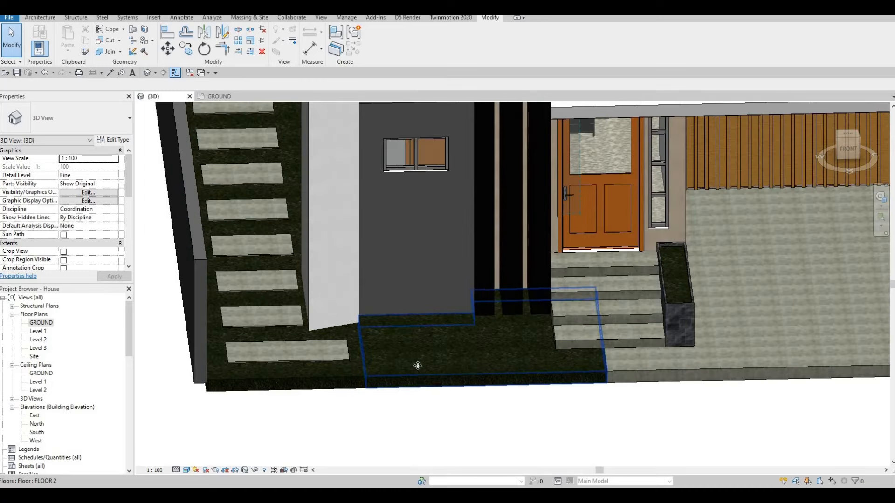
pyautogui.click(418, 366)
pyautogui.press('Delete')
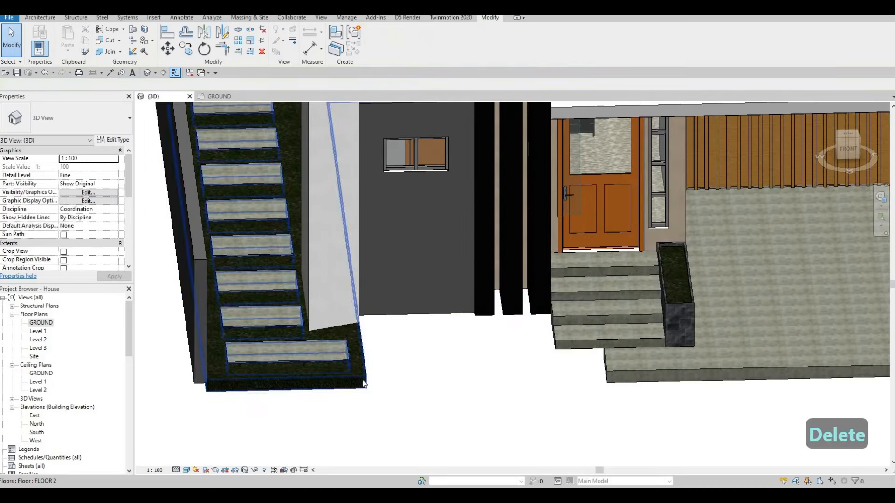
# - Open the boundary of the side walkway's grass floor (FLOOR 2) for editing with straight lines in the GROUND floor plan
pyautogui.doubleClick(40, 324)
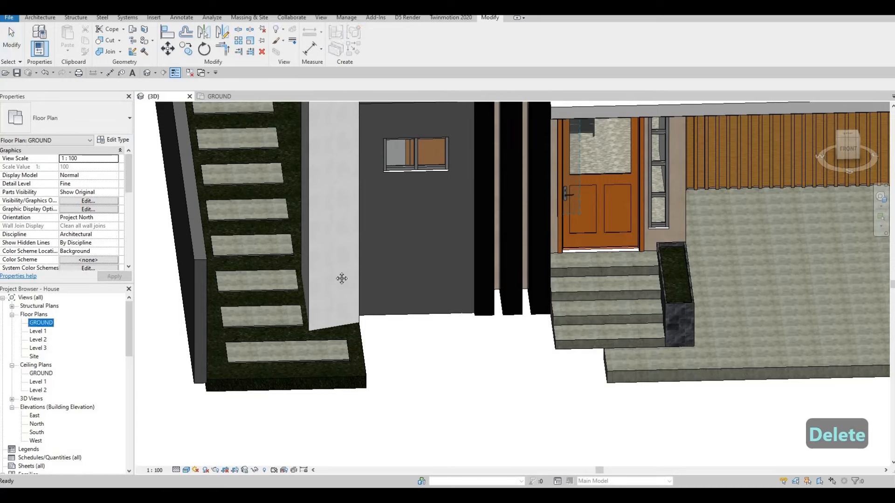
pyautogui.scroll(-3, 359, 287)
pyautogui.scroll(5, 351, 230)
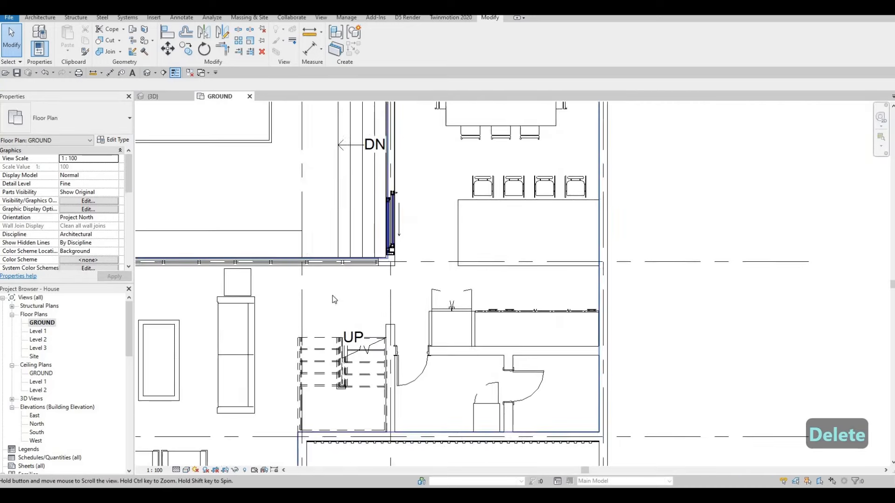
pyautogui.scroll(-1, 361, 267)
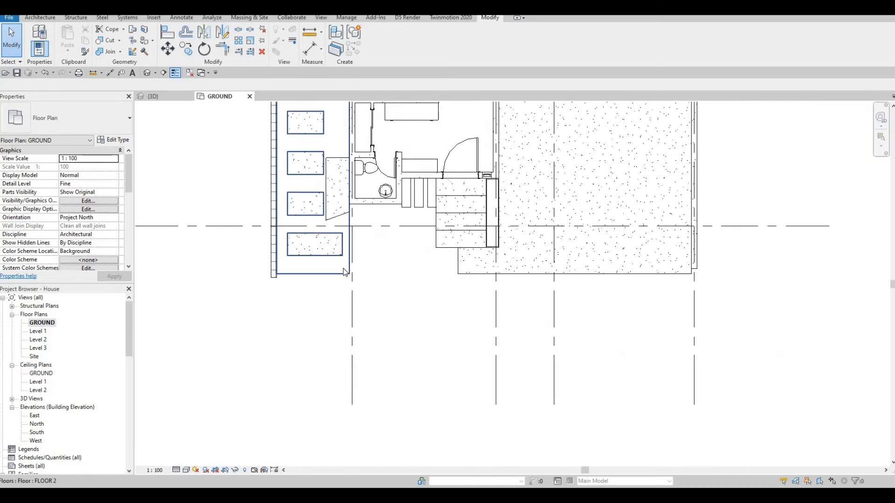
pyautogui.click(344, 268)
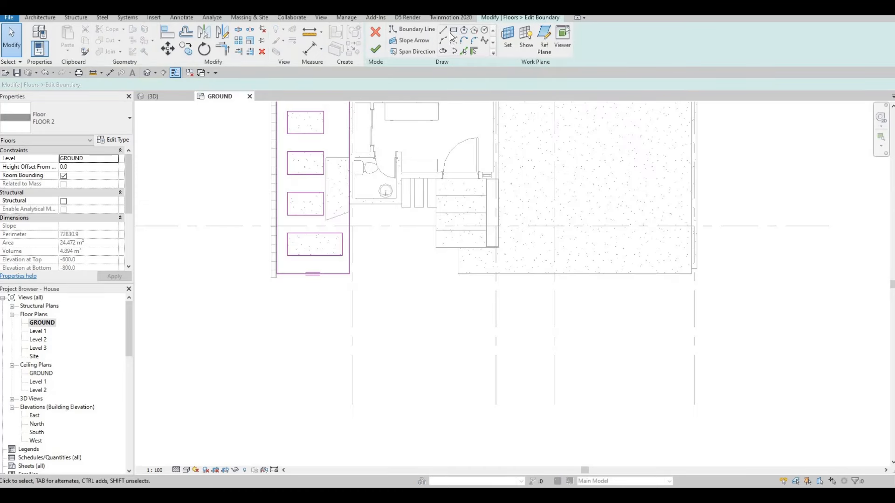
pyautogui.click(446, 32)
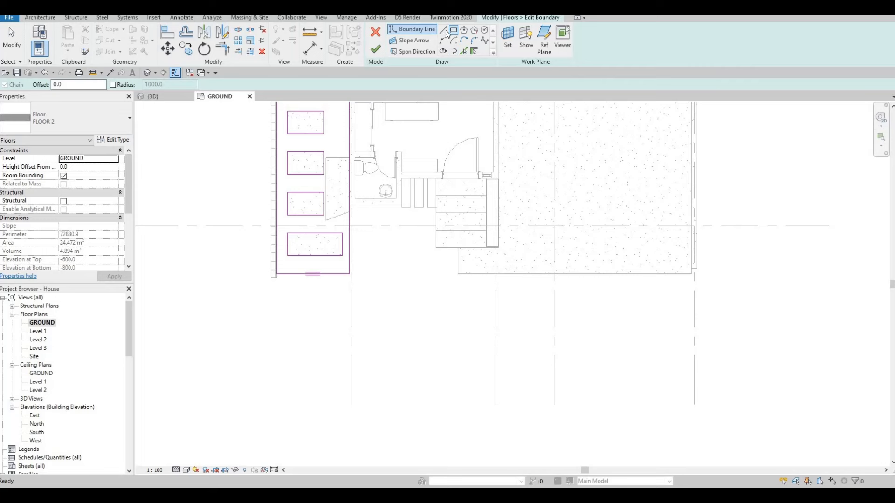
# - Draw new floor boundary lines from the walkway edge along the bathroom wall, around the three fins, and down to the front edge
pyautogui.click(349, 204)
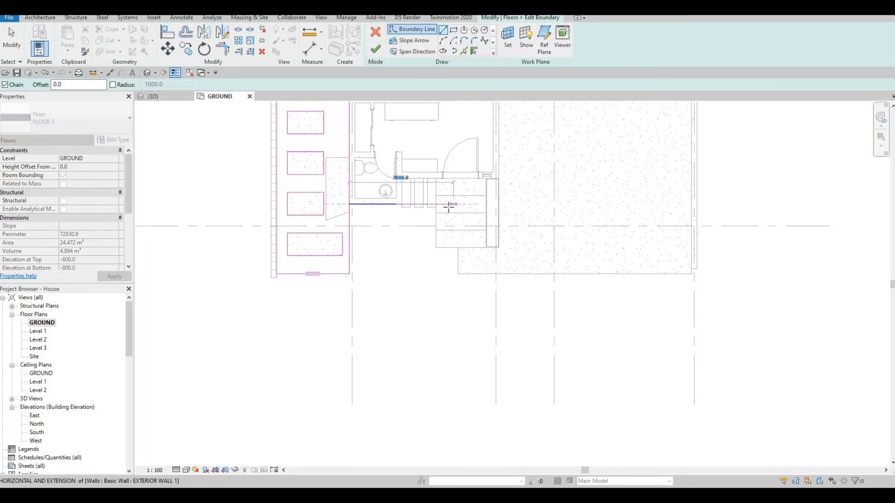
pyautogui.click(429, 205)
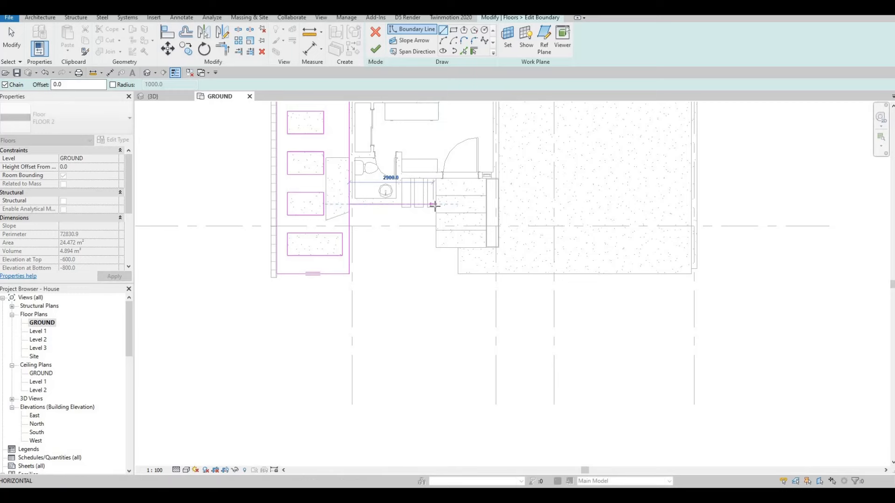
pyautogui.scroll(2, 424, 250)
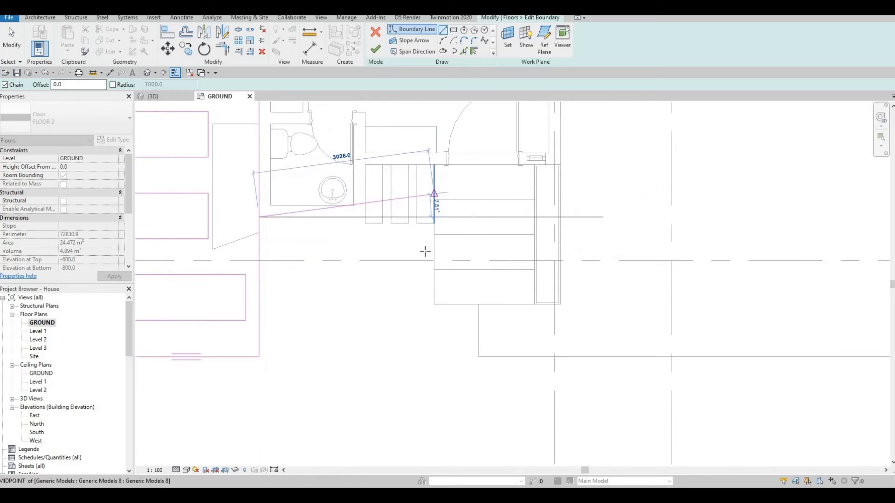
pyautogui.scroll(2, 214, 323)
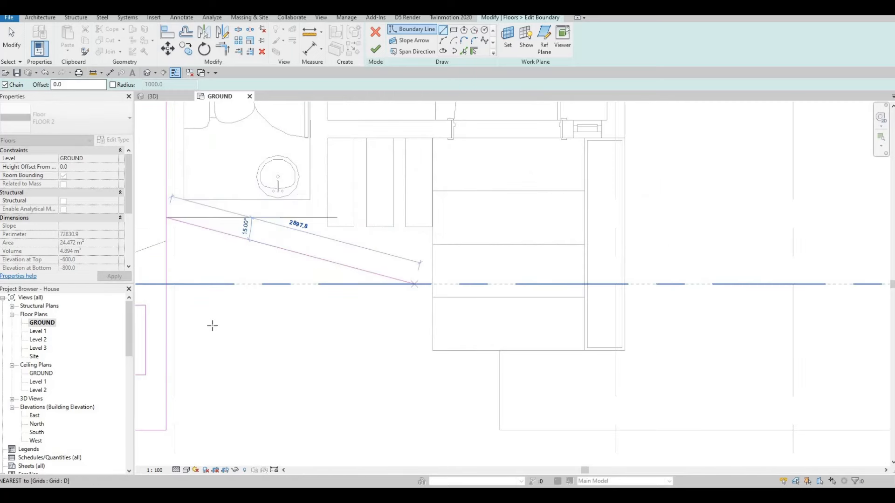
pyautogui.click(328, 218)
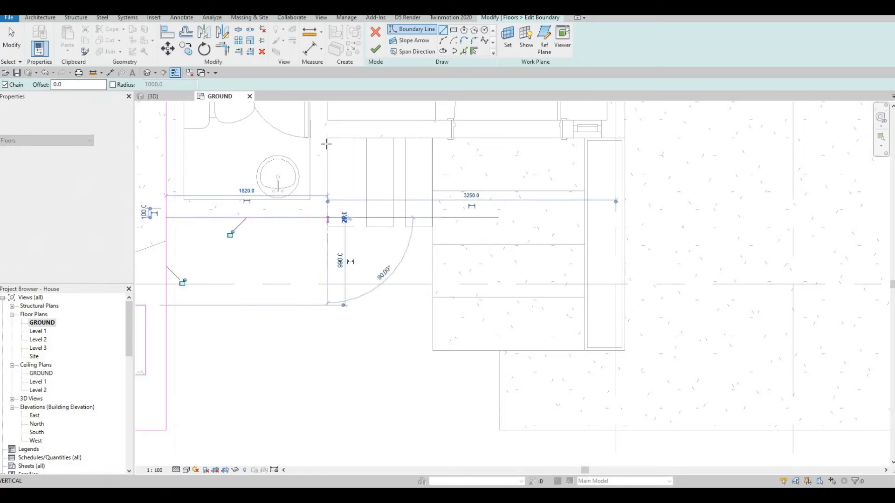
pyautogui.click(394, 136)
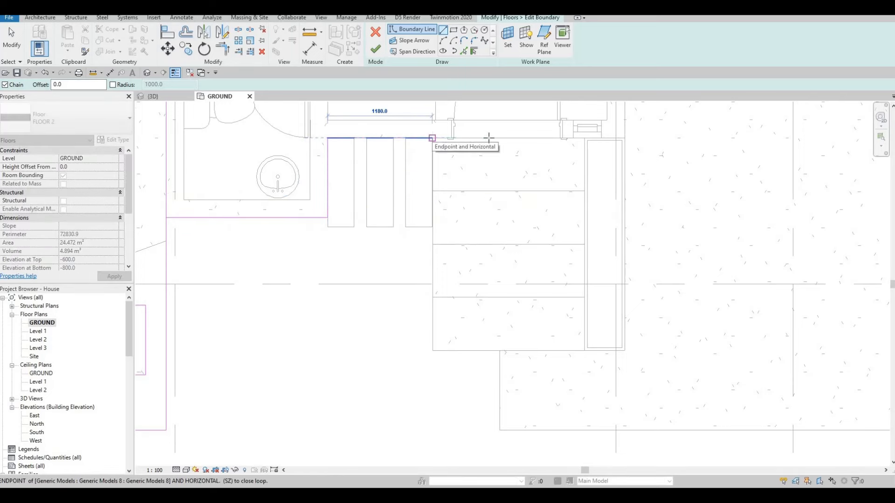
pyautogui.click(489, 246)
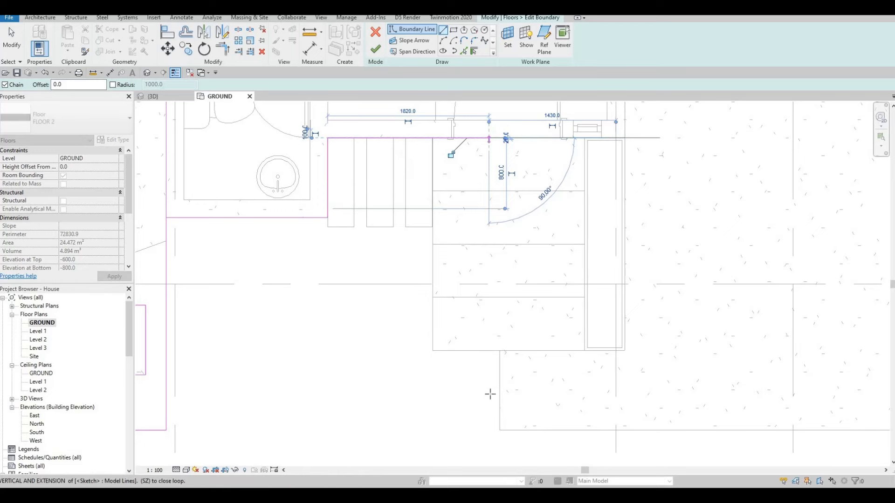
pyautogui.click(491, 432)
pyautogui.press('Escape')
pyautogui.press('Escape')
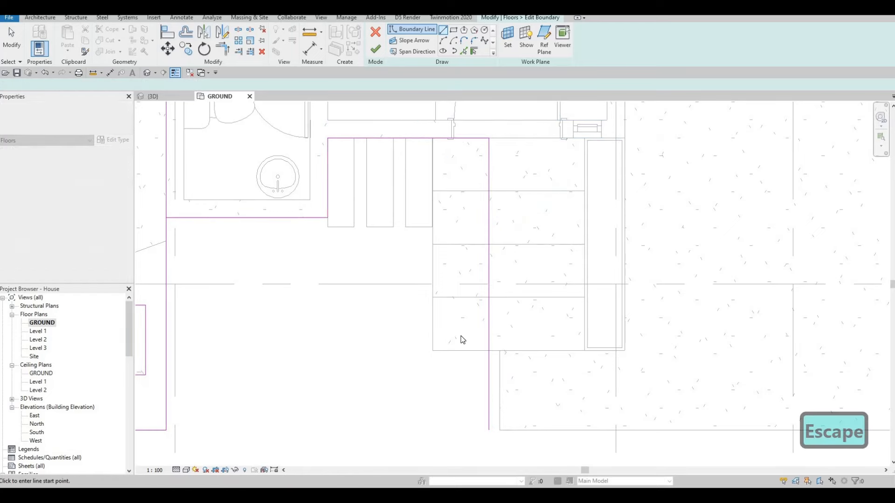
# - Move the boundary line that crosses the entrance stairs outward and align it with the stair edge beside the fins
pyautogui.scroll(-2, 461, 335)
pyautogui.moveTo(471, 324); pyautogui.dragTo(429, 323)
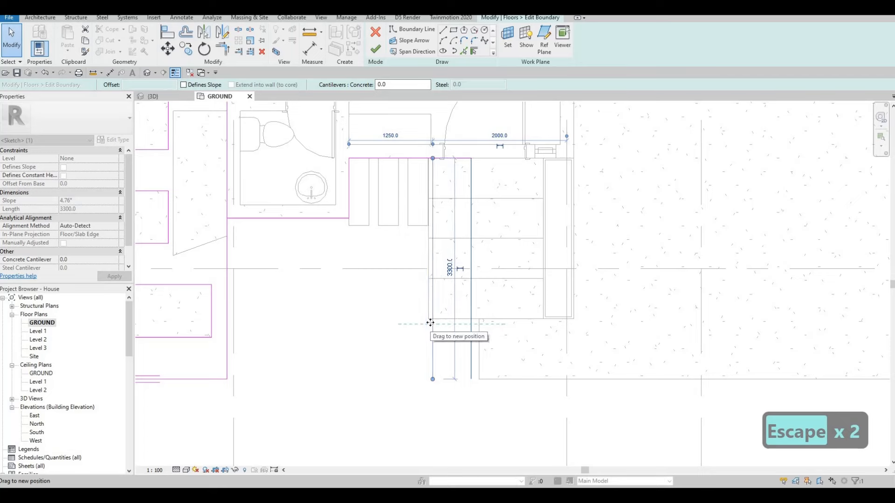
pyautogui.press('a')
pyautogui.press('l')
pyautogui.click(429, 310)
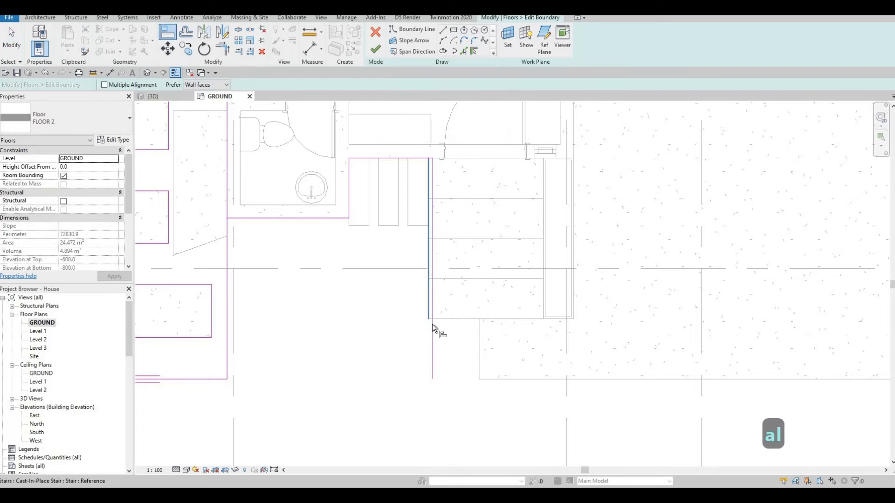
pyautogui.scroll(-3, 336, 290)
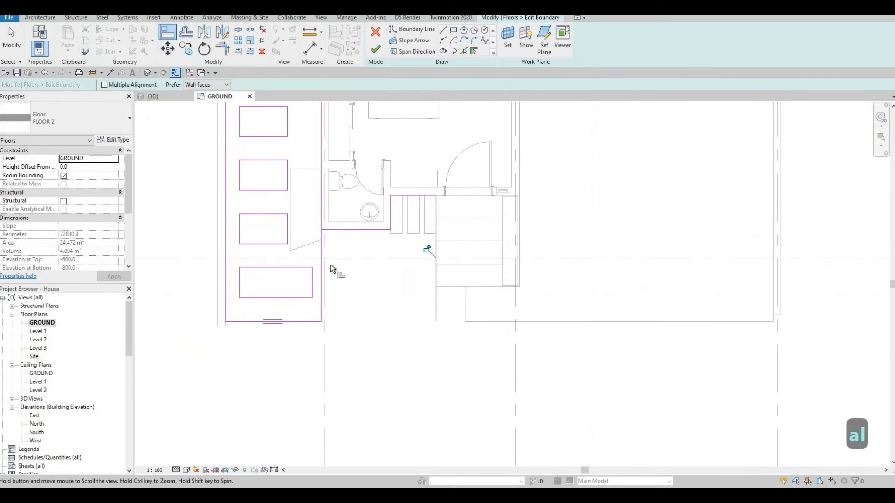
# - Trim the walkway's long inner boundary line into a corner with the new line along the bathroom wall
pyautogui.press('Escape')
pyautogui.press('t')
pyautogui.press('r')
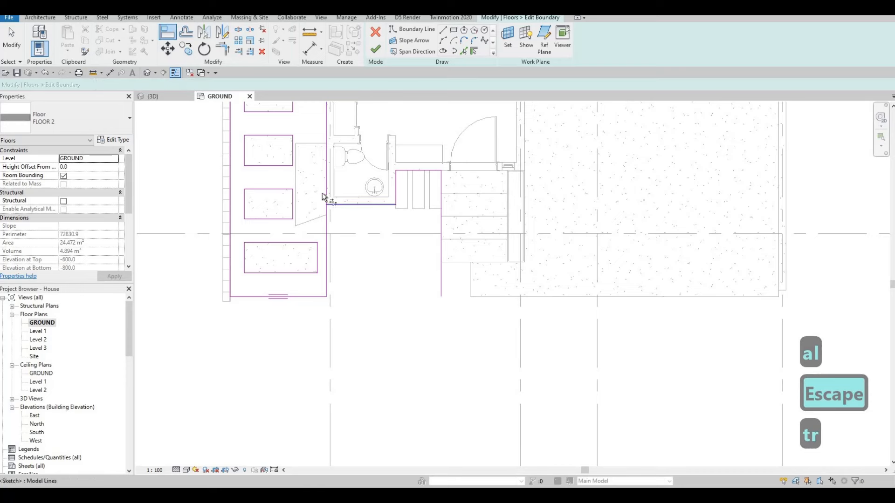
pyautogui.click(324, 192)
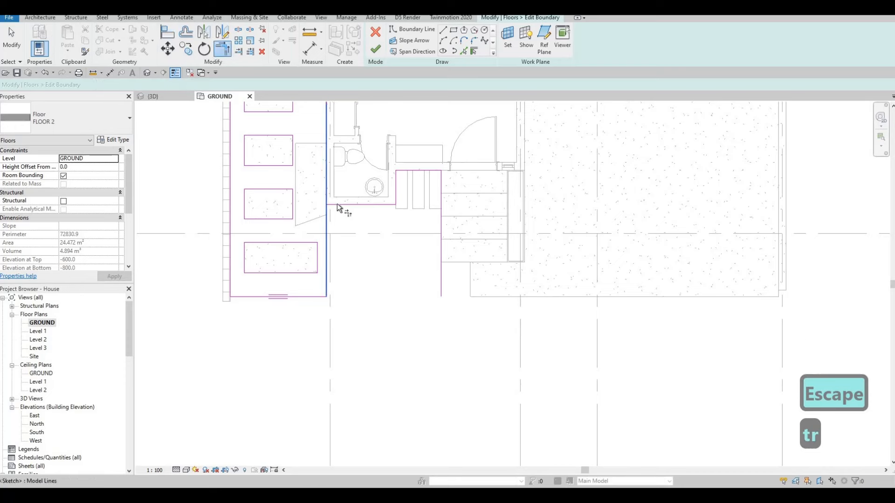
pyautogui.click(337, 204)
pyautogui.press('Escape')
pyautogui.press('Escape')
pyautogui.press('Escape')
# - Join the front boundary line to the stair-side line and move it outward to about 4855 mm from the last paving slab
pyautogui.press('t')
pyautogui.press('r')
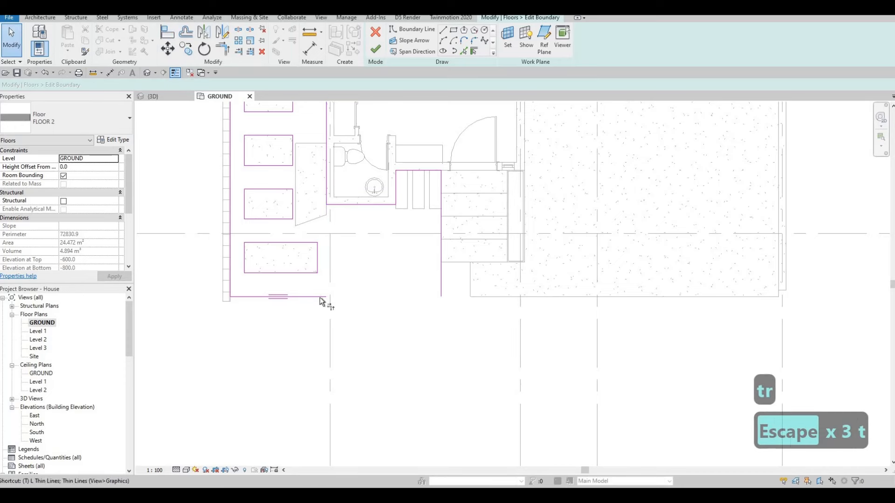
pyautogui.click(320, 297)
pyautogui.click(440, 286)
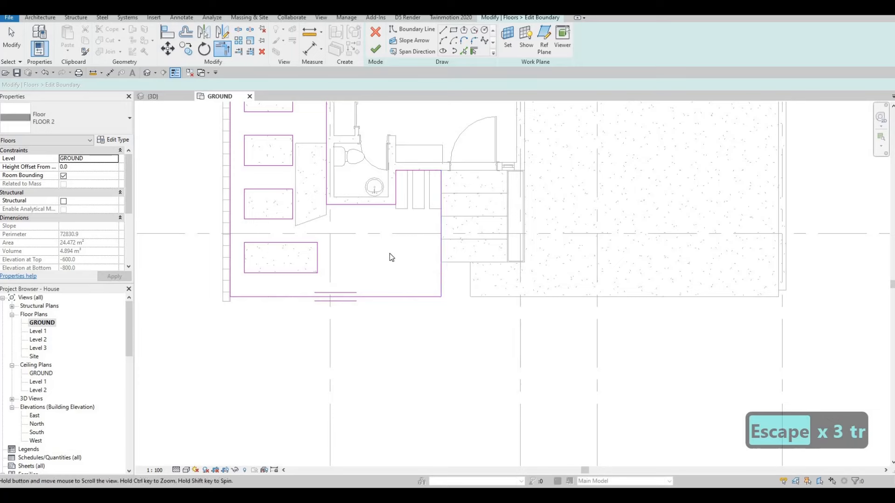
pyautogui.scroll(-1, 392, 258)
pyautogui.press('Escape')
pyautogui.press('Escape')
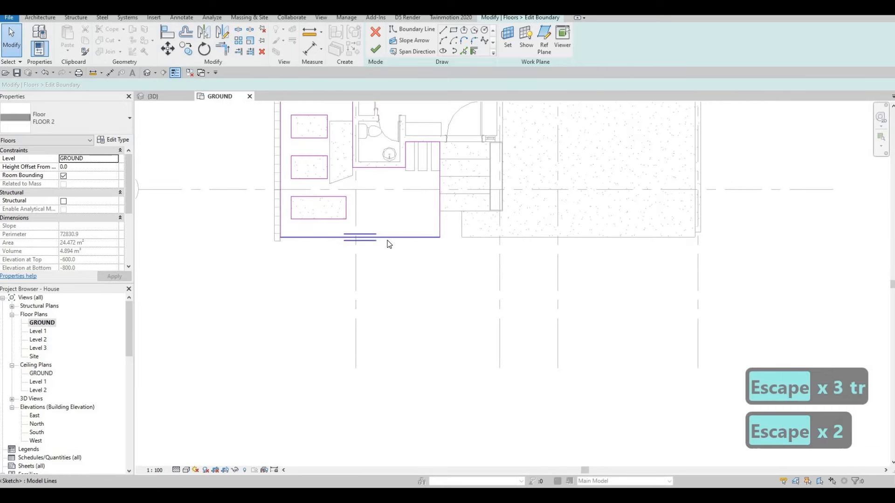
pyautogui.moveTo(396, 248); pyautogui.dragTo(416, 373)
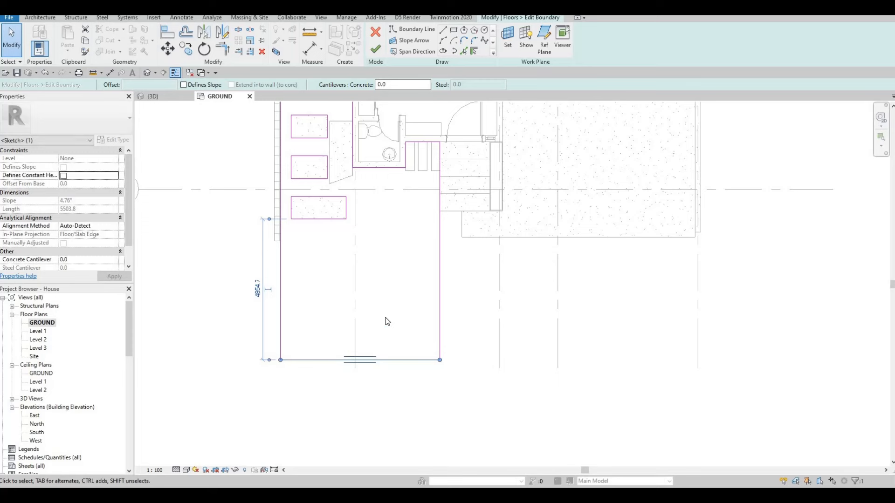
# - Draw a boundary line about 2066 mm long out from the stair-side line in front of the stairs, and a perpendicular one to the front edge
pyautogui.click(443, 31)
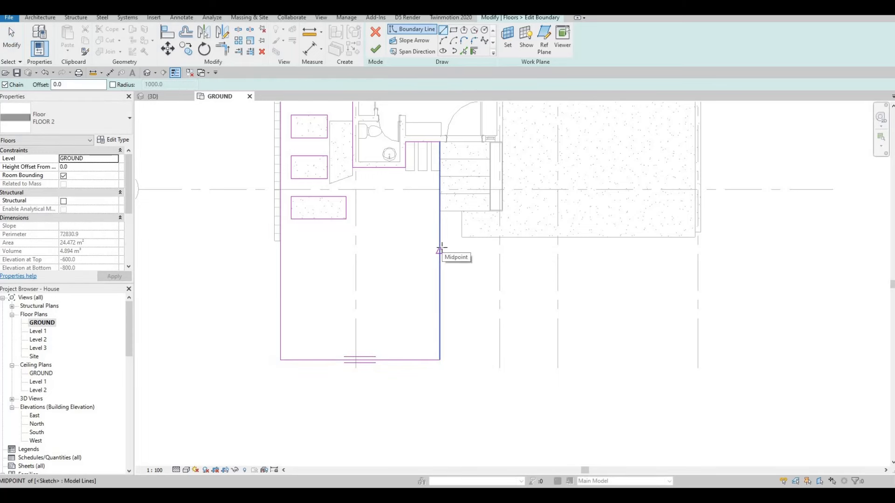
pyautogui.click(484, 255)
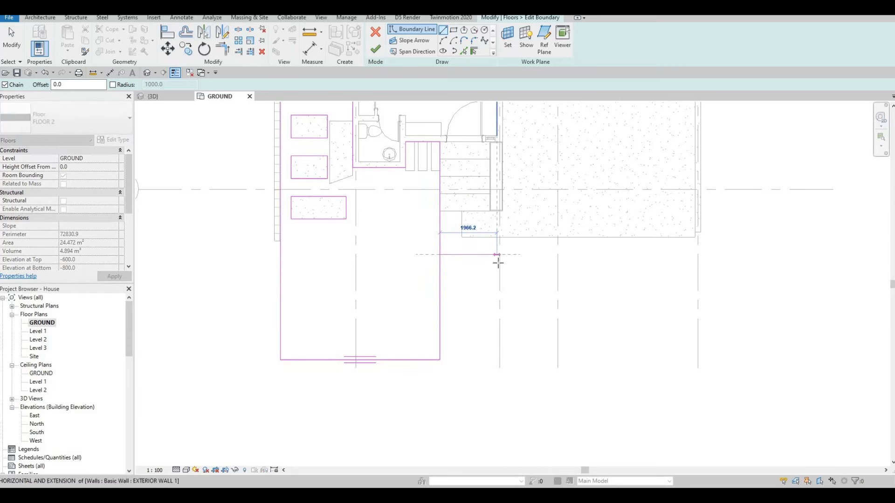
pyautogui.click(504, 276)
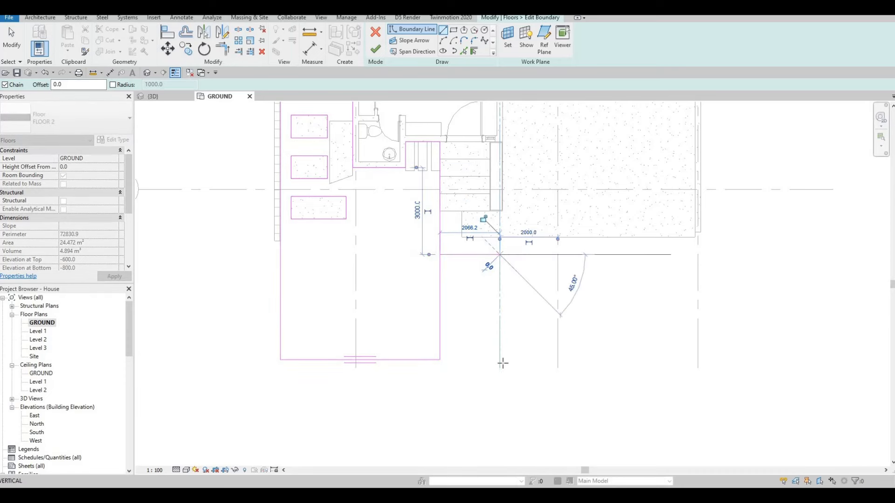
pyautogui.click(502, 366)
pyautogui.press('Escape')
pyautogui.press('Escape')
pyautogui.press('Escape')
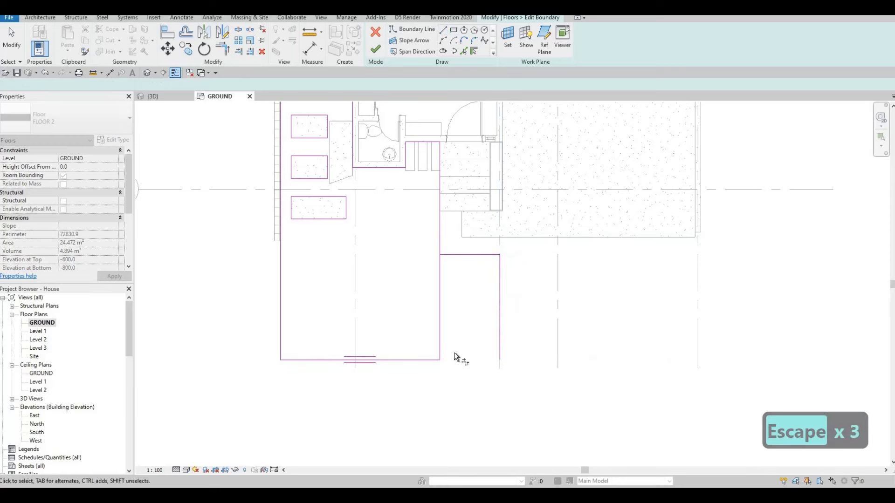
# - Trim the new lines with the front edge and the stair-side line into one closed loop and finish the grass floor boundary
pyautogui.press('t')
pyautogui.press('r')
pyautogui.click(501, 348)
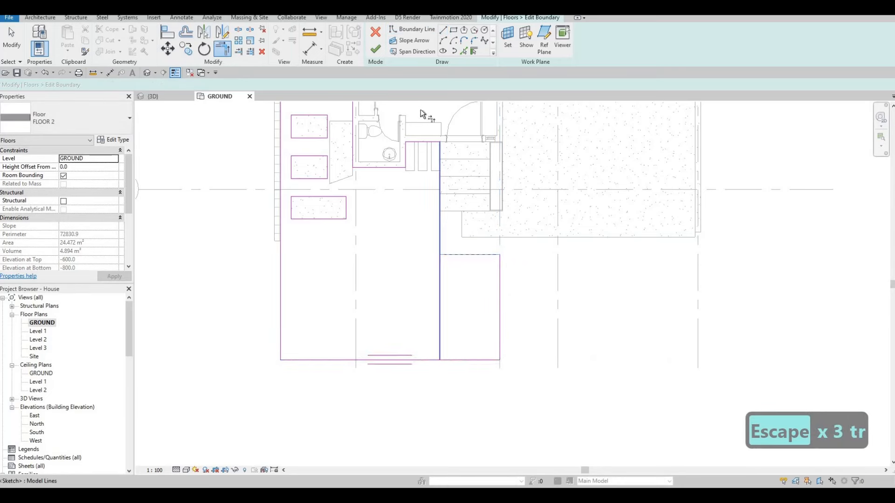
pyautogui.click(376, 51)
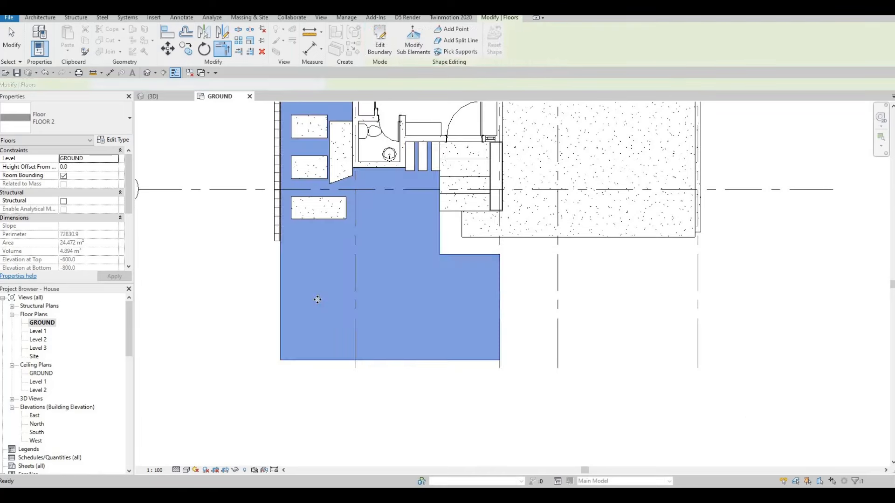
pyautogui.press('Escape')
pyautogui.scroll(-1, 417, 262)
pyautogui.press('Escape')
# - Edit the paved FLOOR 3 boundary, moving its short side edge to the stair edge and its front edge to 1500 mm from the stairs
pyautogui.click(417, 258)
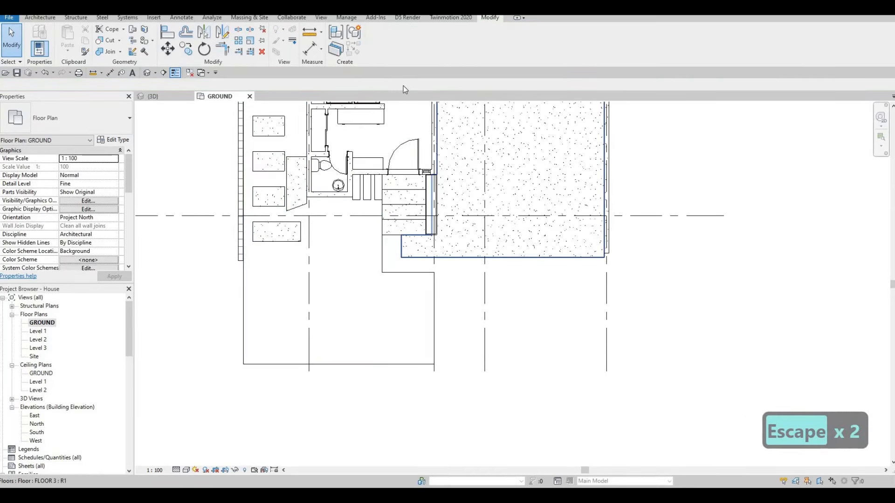
pyautogui.doubleClick(407, 258)
pyautogui.scroll(2, 401, 243)
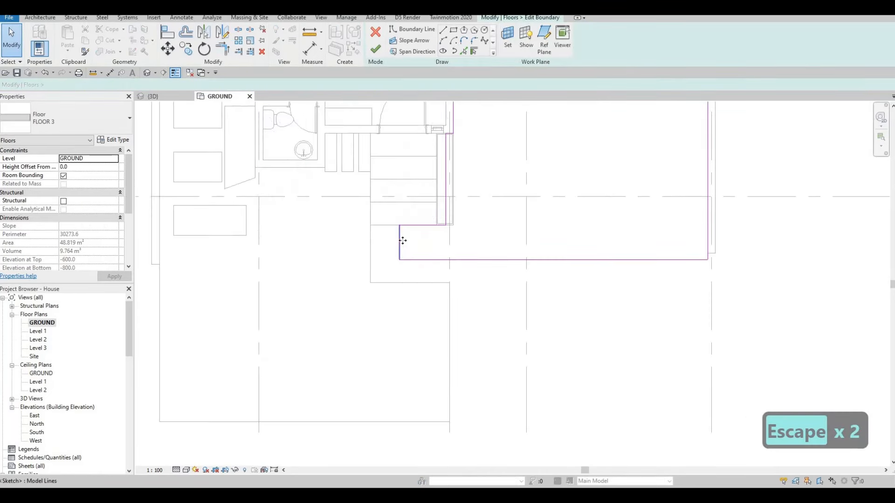
pyautogui.click(400, 240)
pyautogui.moveTo(400, 241); pyautogui.dragTo(371, 240)
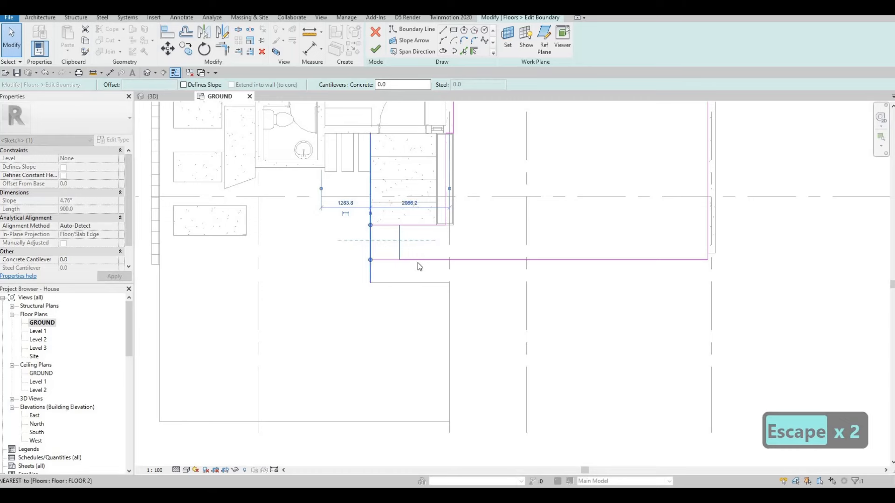
pyautogui.moveTo(417, 260); pyautogui.dragTo(428, 288)
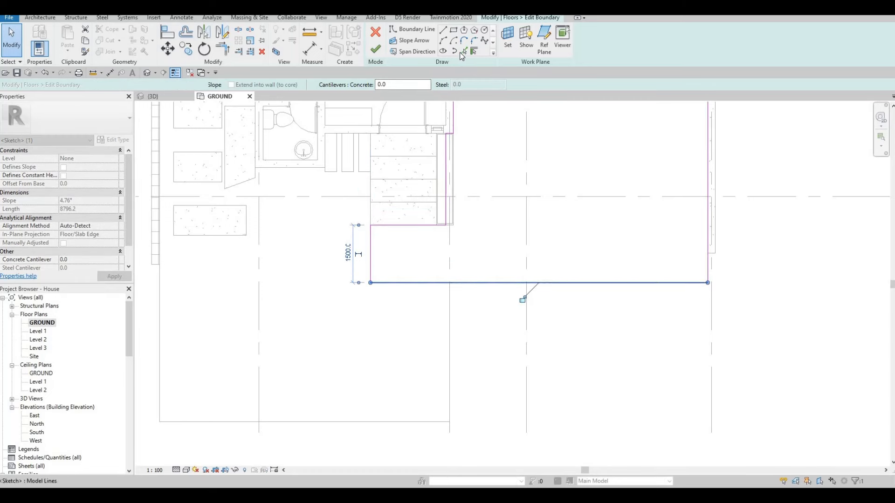
# - Add a boundary line along the lawn's side edge and trim it into a corner with the paved floor's front line
pyautogui.click(448, 357)
pyautogui.press('Escape')
pyautogui.press('Escape')
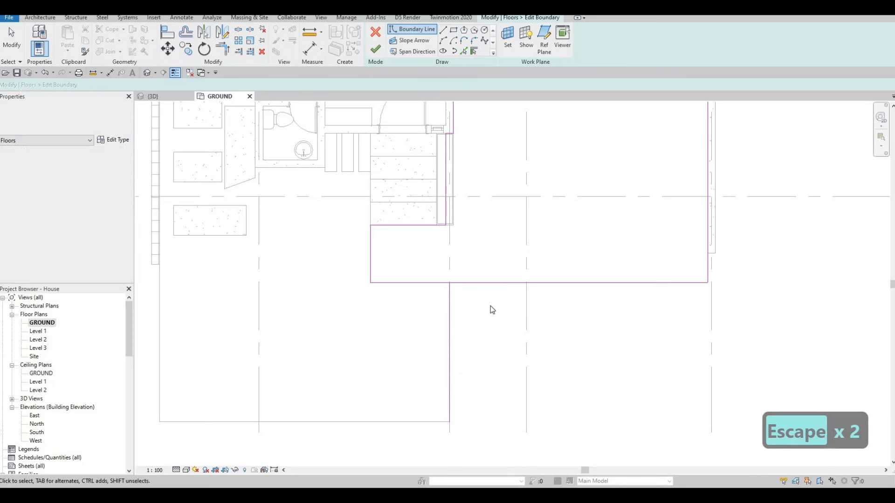
pyautogui.press('t')
pyautogui.press('r')
pyautogui.click(439, 285)
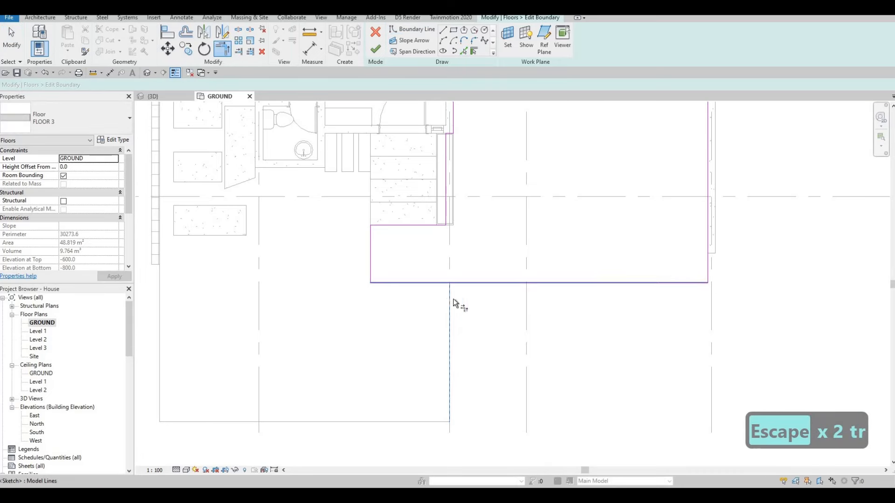
pyautogui.click(450, 301)
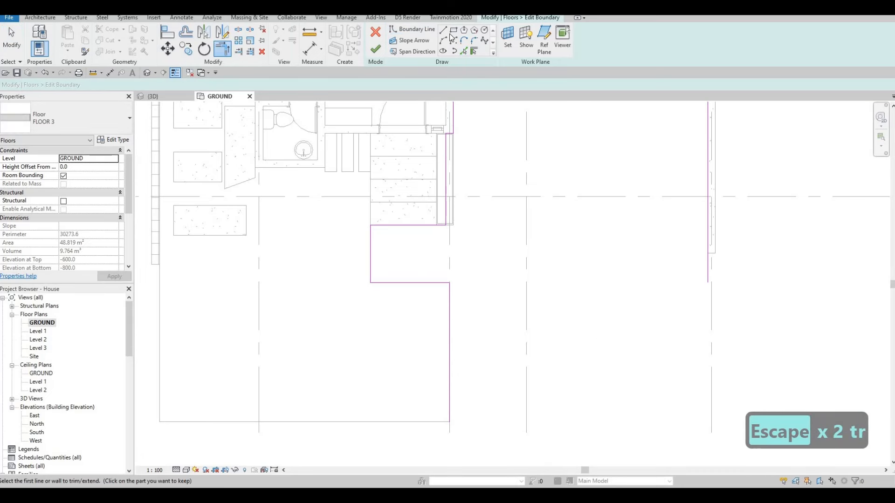
# - Draw a horizontal boundary line about 5400 mm long from the lawn's front corner, in line with the lawn's front edge
pyautogui.press('l')
pyautogui.press('i')
pyautogui.click(449, 421)
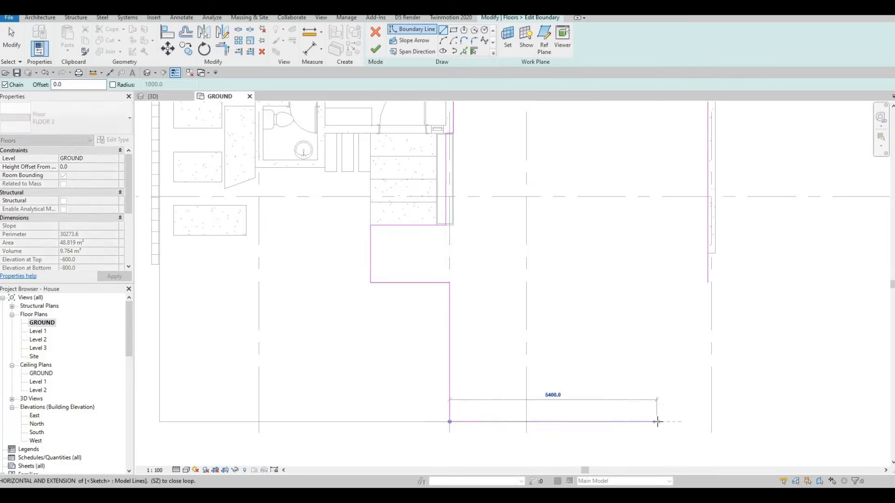
pyautogui.click(657, 422)
pyautogui.press('Escape')
pyautogui.press('Escape')
# - Join the new front line to the paved floor's outer side edge and finish the boundary
pyautogui.press('t')
pyautogui.press('r')
pyautogui.click(646, 422)
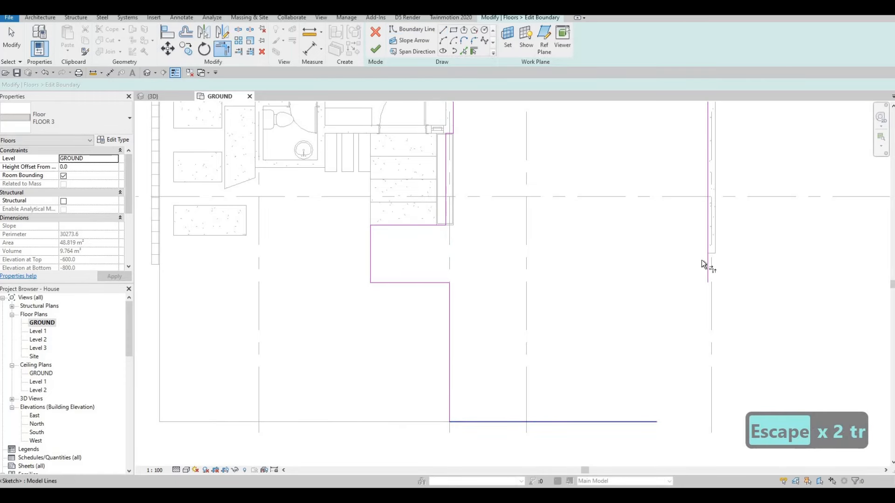
pyautogui.click(705, 260)
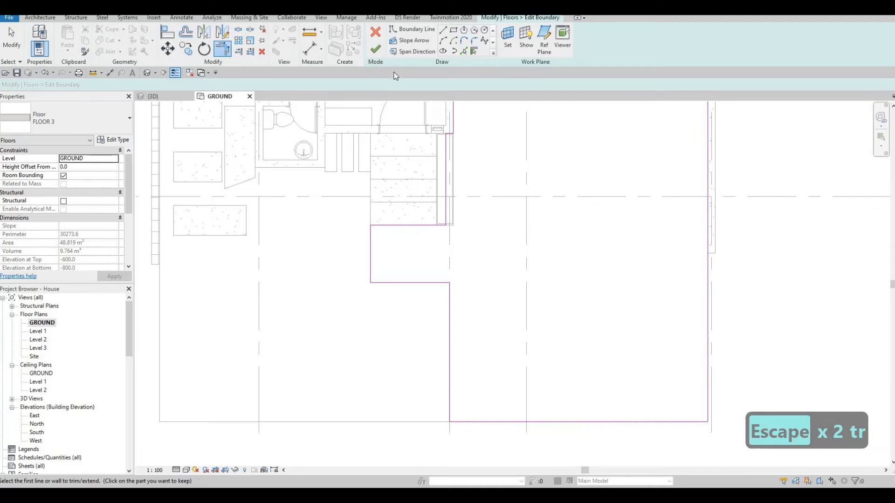
pyautogui.click(376, 48)
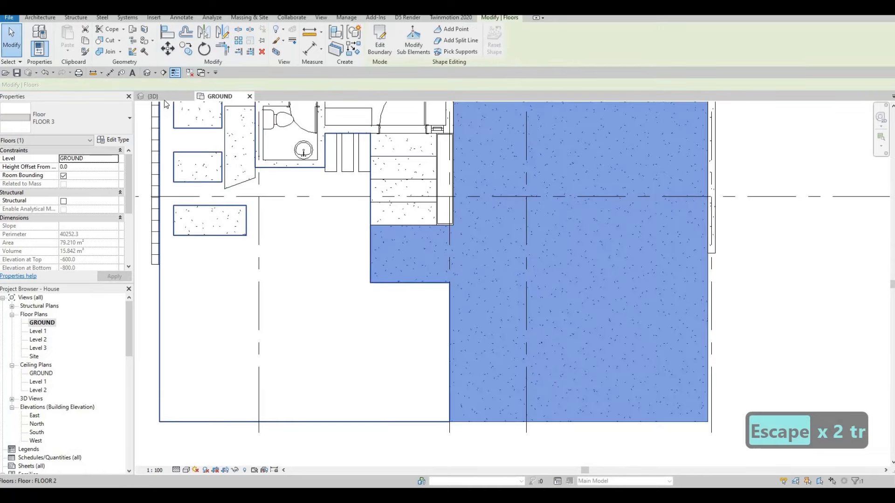
# - Switch to the 3D view and look at the front lawn and paved driveway
pyautogui.press('Escape')
pyautogui.hotkey('ctrl', 'Tab')
pyautogui.scroll(-8, 430, 251)
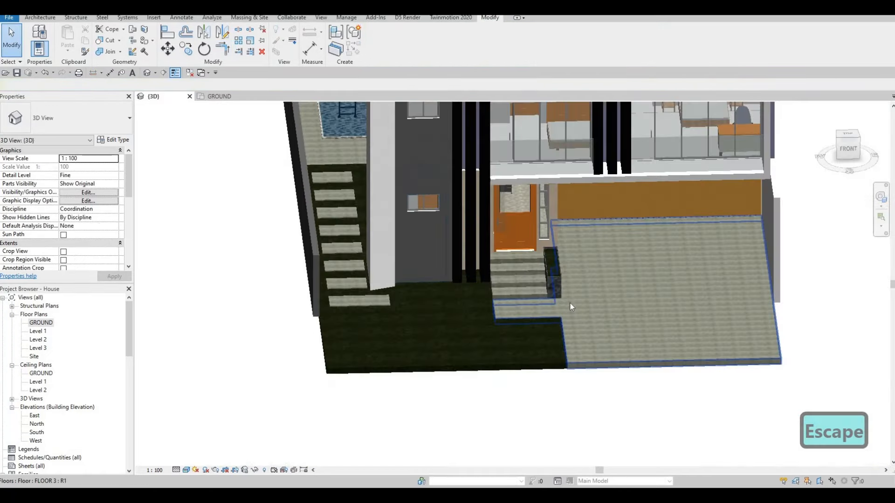
# - Try to shorten the widest, front stepping stone to the same width as the other stones in the side walkway
pyautogui.keyDown('shift'); pyautogui.moveTo(489, 263); pyautogui.dragTo(407, 308, button='middle'); pyautogui.keyUp('shift')
pyautogui.moveTo(408, 308)
pyautogui.mouseDown(button='middle')
pyautogui.moveTo(414, 343)
pyautogui.moveTo(421, 337)
pyautogui.mouseUp(button='middle')
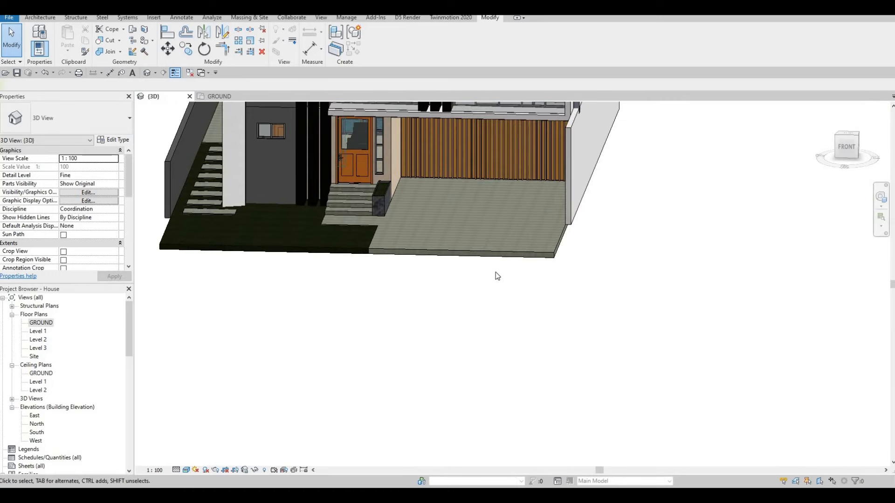
pyautogui.keyDown('shift'); pyautogui.moveTo(497, 274); pyautogui.dragTo(529, 290, button='middle'); pyautogui.keyUp('shift')
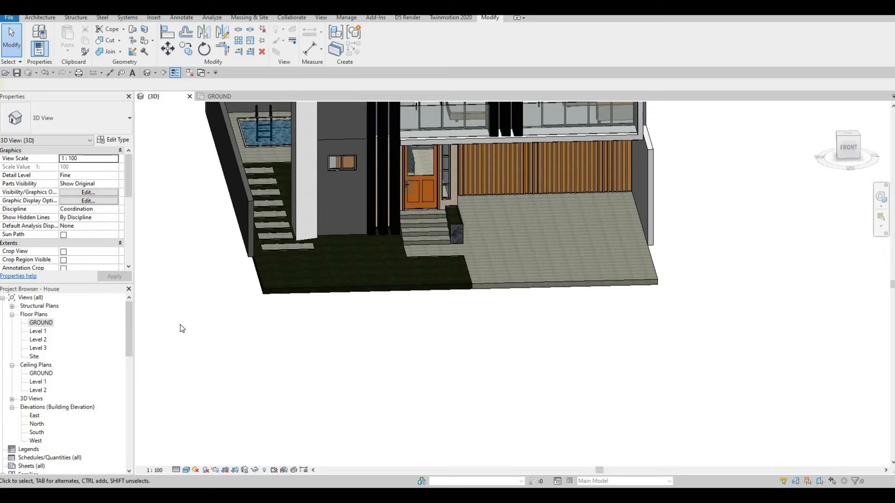
pyautogui.moveTo(350, 263); pyautogui.dragTo(350, 267, button='middle')
pyautogui.scroll(-1, 350, 267)
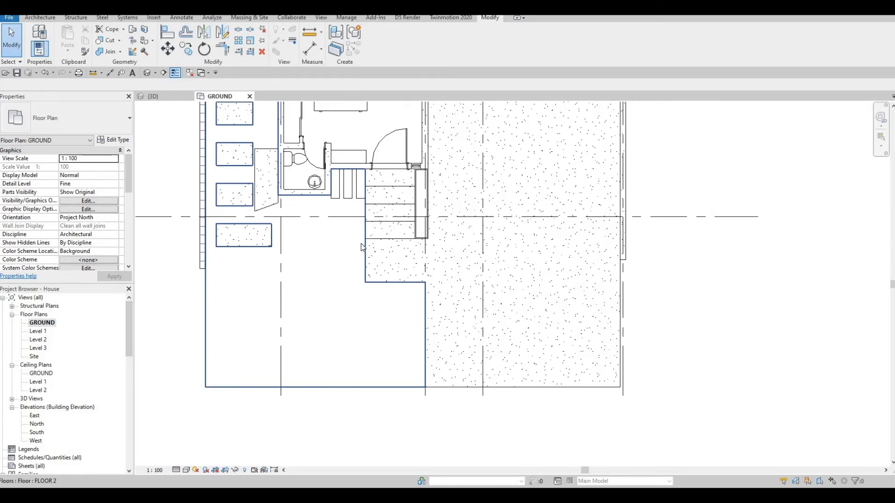
pyautogui.press('Tab')
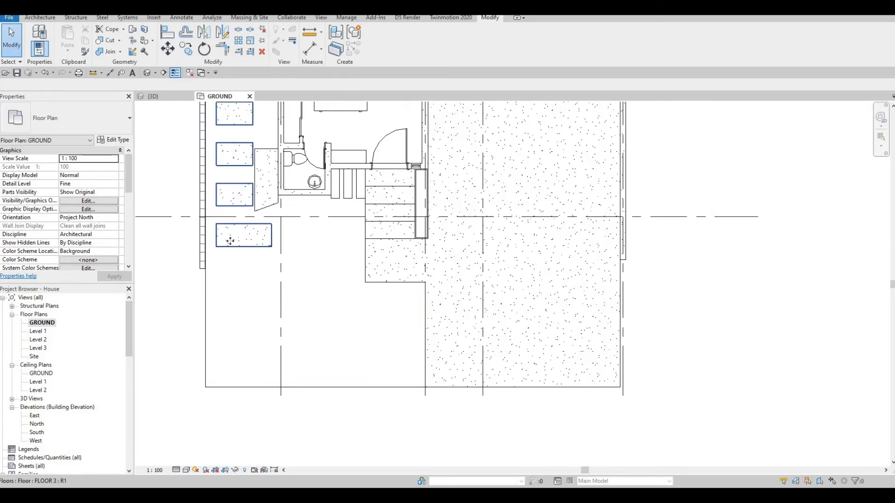
pyautogui.click(230, 241)
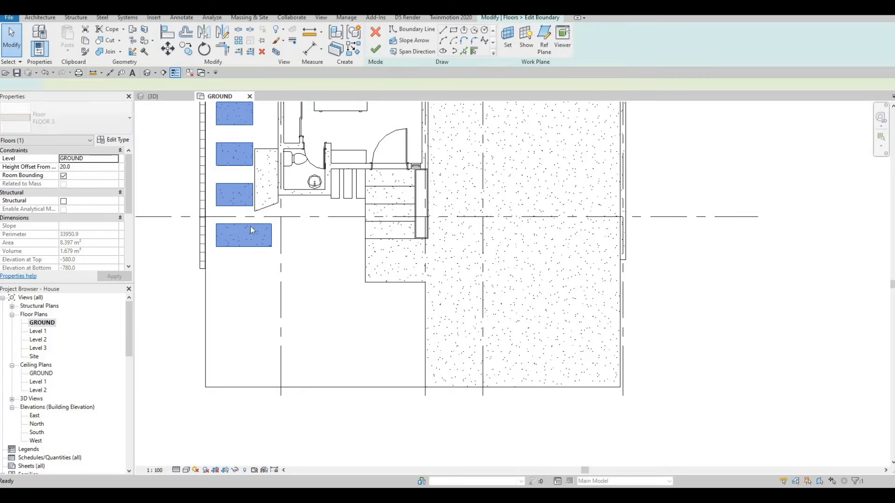
pyautogui.click(271, 232)
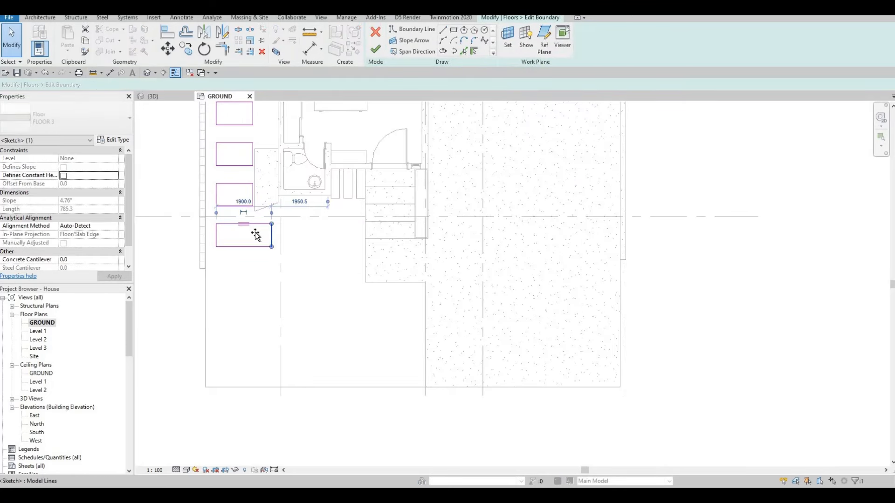
pyautogui.moveTo(271, 232); pyautogui.dragTo(253, 233)
pyautogui.press('Escape')
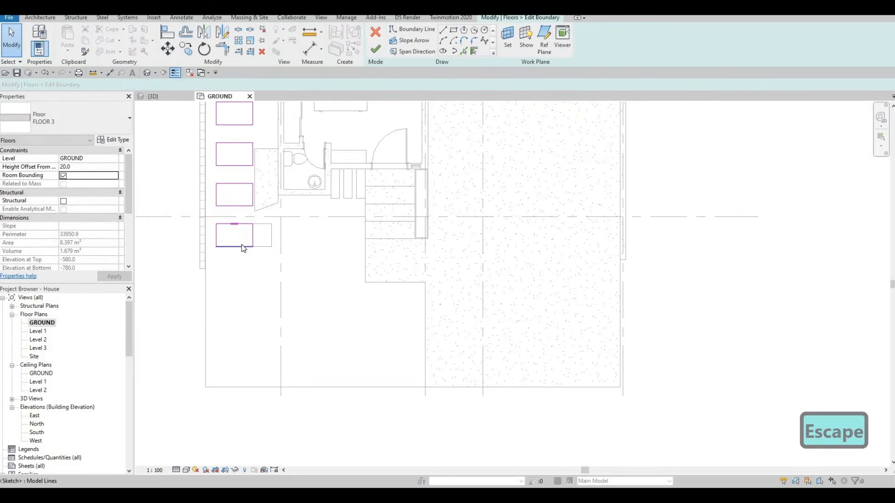
# - Try copying the shortened stepping stone forward by one stone spacing, and undo the stepping stone edits
pyautogui.press('Tab')
pyautogui.click(243, 248)
pyautogui.press('c')
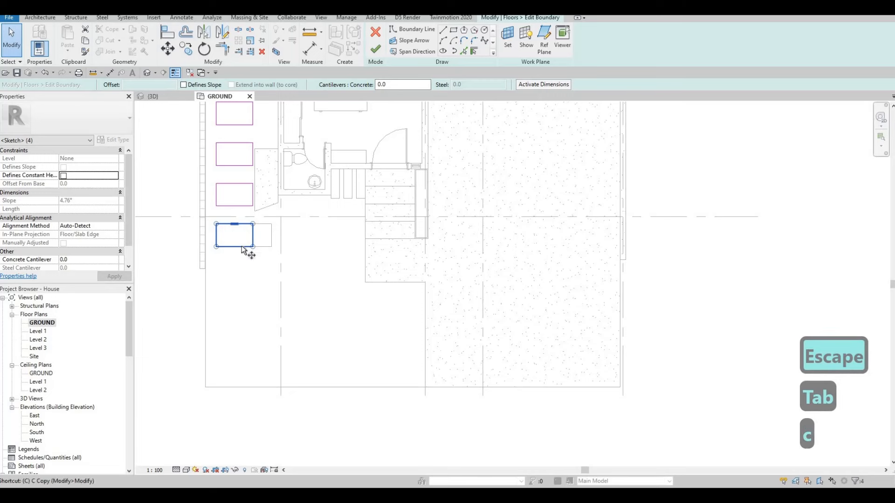
pyautogui.press('o')
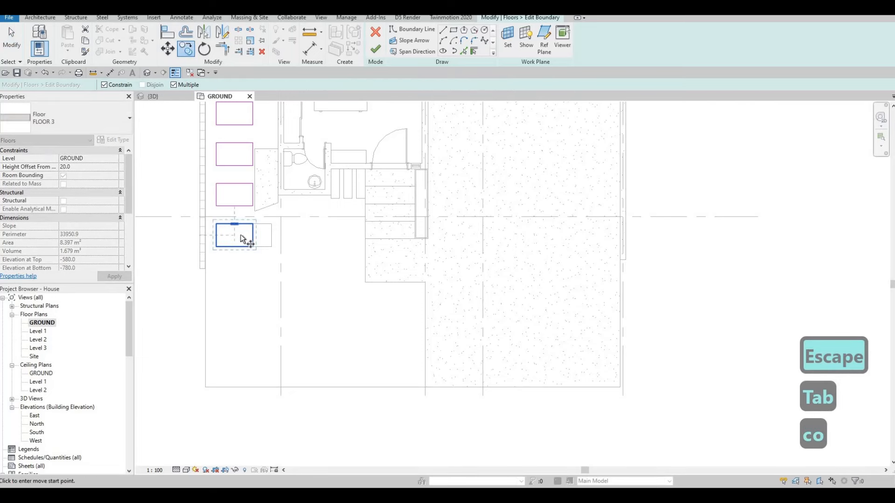
pyautogui.click(216, 206)
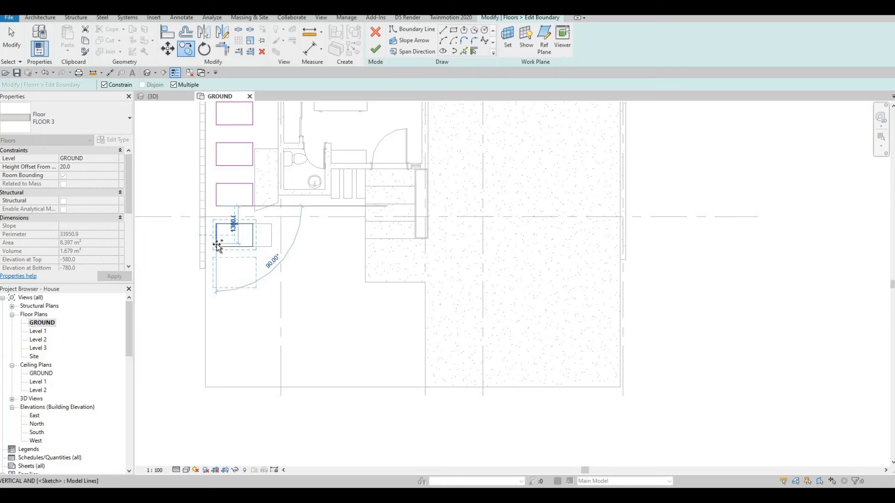
pyautogui.click(216, 246)
pyautogui.press('Escape')
pyautogui.press('Escape')
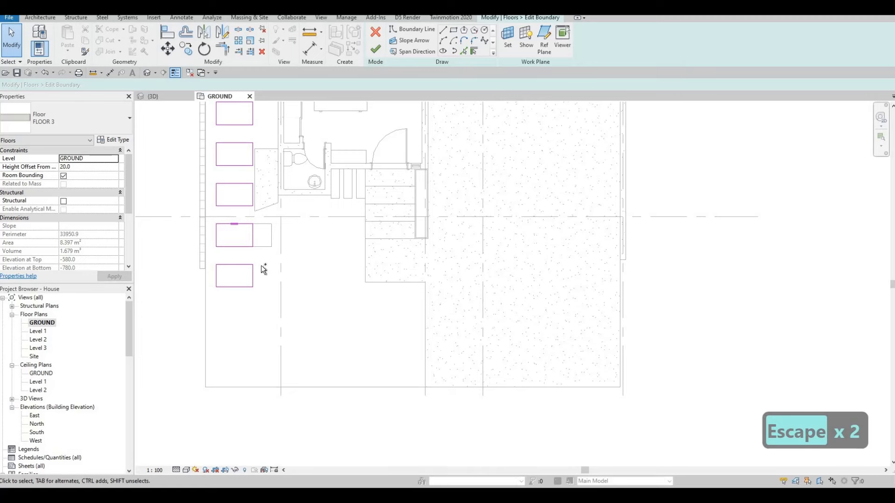
pyautogui.hotkey('ctrl', 'z')
pyautogui.hotkey('ctrl', 'z')
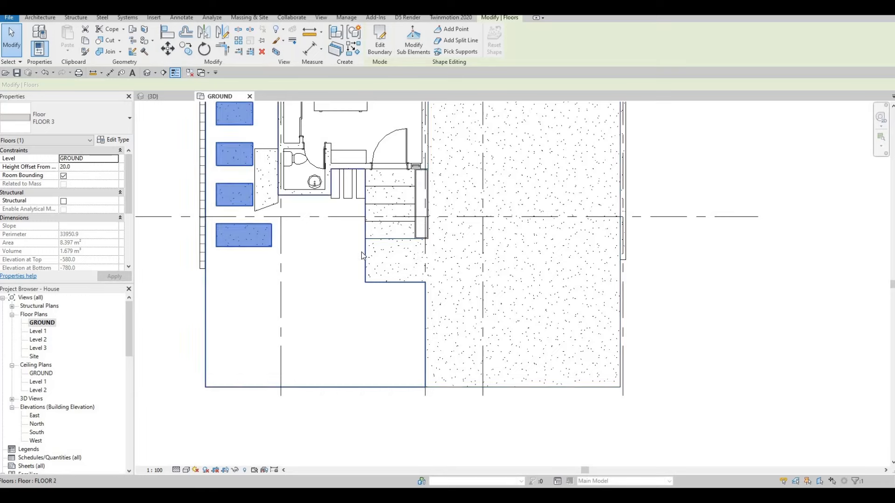
# - Extend both side boundary walls by aligning their front ends with the front edge of the lawn and driveway
pyautogui.click(160, 96)
pyautogui.press('Escape')
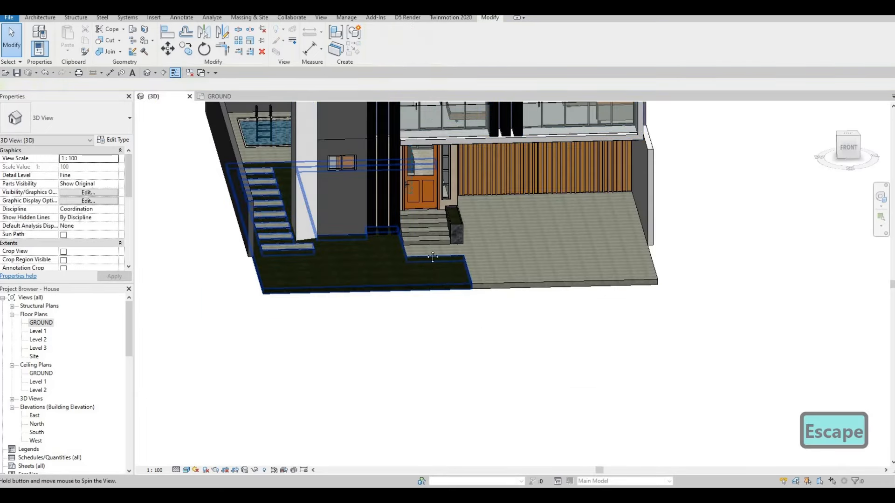
pyautogui.keyDown('shift'); pyautogui.moveTo(380, 266); pyautogui.dragTo(259, 191, button='middle'); pyautogui.keyUp('shift')
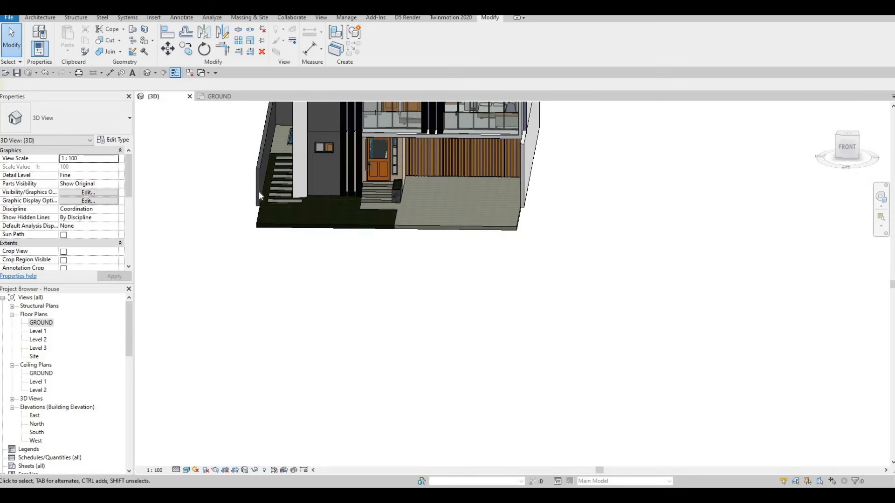
pyautogui.click(531, 196)
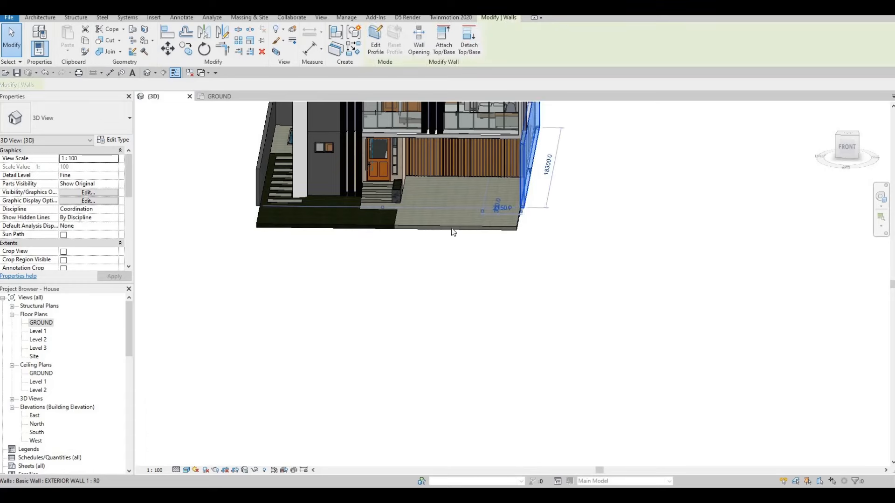
pyautogui.keyDown('shift'); pyautogui.moveTo(548, 208); pyautogui.dragTo(261, 274, button='middle'); pyautogui.keyUp('shift')
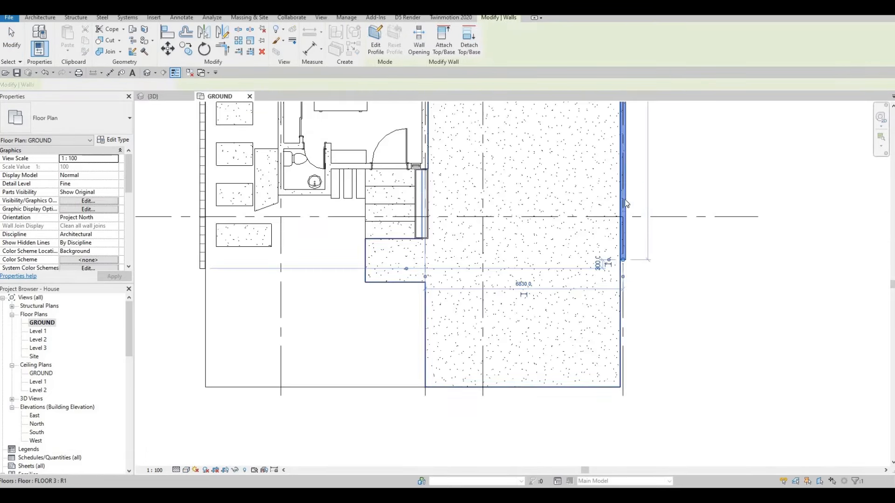
pyautogui.moveTo(625, 200); pyautogui.dragTo(588, 140, button='middle')
pyautogui.scroll(-1, 588, 140)
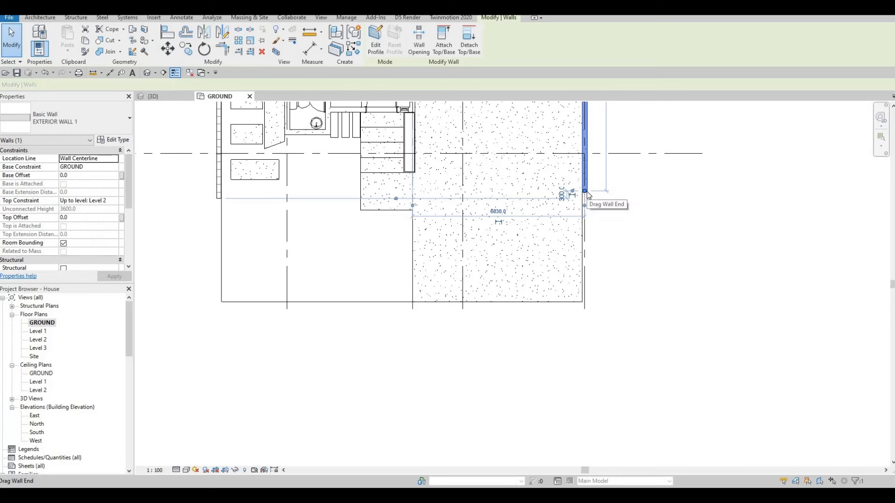
pyautogui.press('l')
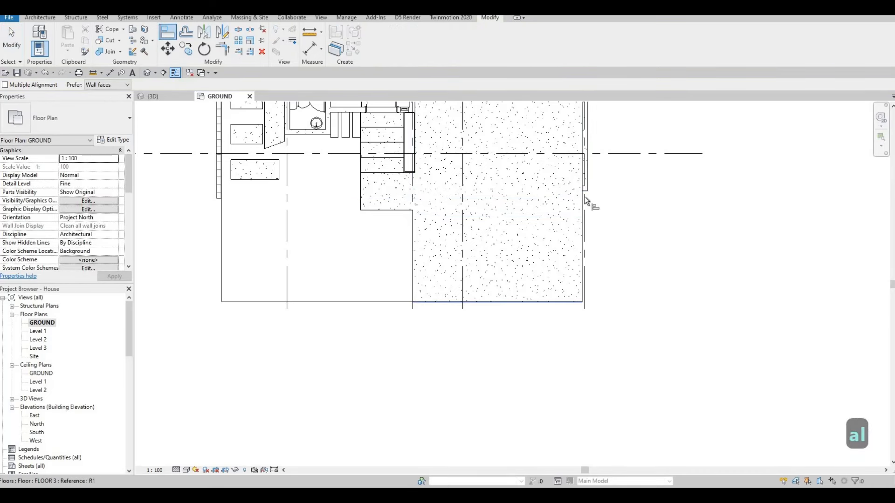
pyautogui.click(588, 189)
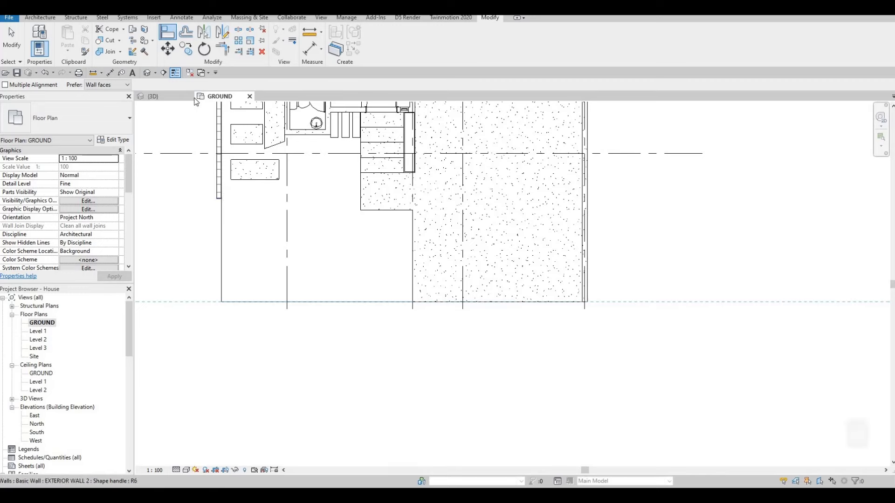
pyautogui.click(222, 200)
pyautogui.press('Escape')
pyautogui.press('Escape')
# - Examine the extended side walls, the entrance steps and the pool-side steps in the 3D view
pyautogui.hotkey('ctrl', 'Tab')
pyautogui.keyDown('shift'); pyautogui.moveTo(418, 298); pyautogui.dragTo(442, 282, button='middle'); pyautogui.keyUp('shift')
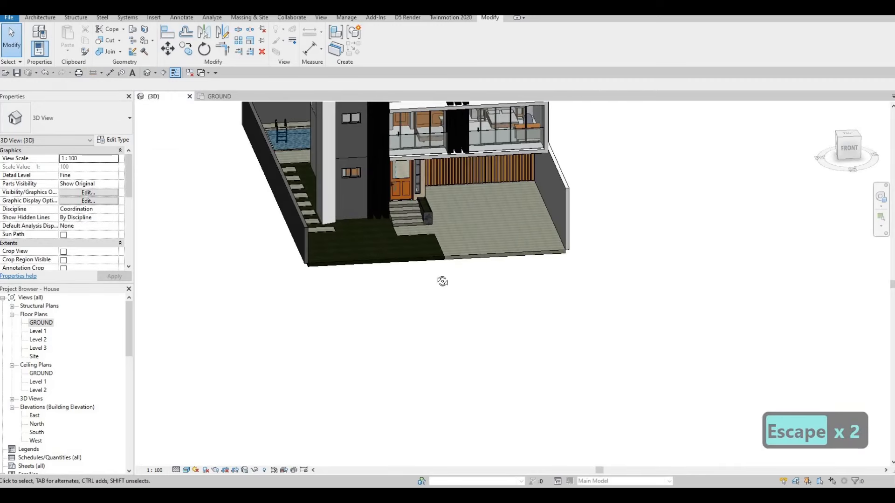
pyautogui.scroll(5, 433, 233)
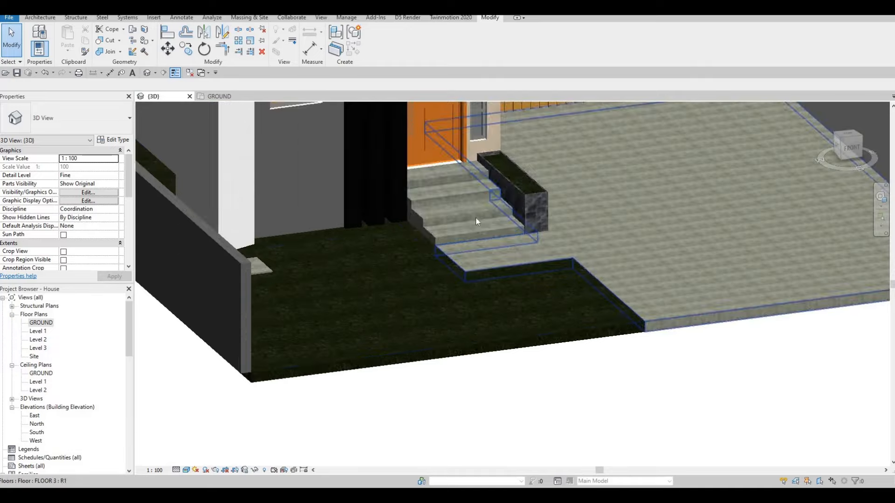
pyautogui.moveTo(476, 194); pyautogui.dragTo(494, 266, button='middle')
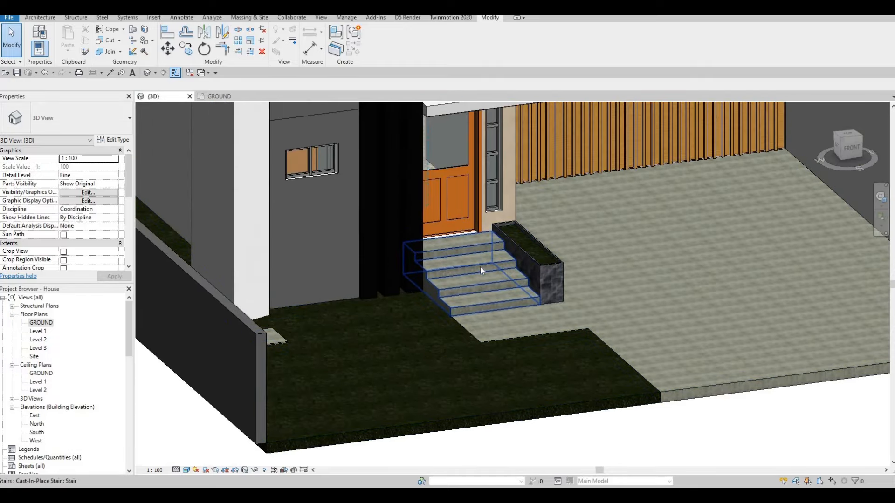
pyautogui.scroll(-2, 527, 294)
pyautogui.keyDown('shift'); pyautogui.moveTo(529, 372); pyautogui.dragTo(560, 330, button='middle'); pyautogui.keyUp('shift')
pyautogui.scroll(3, 518, 329)
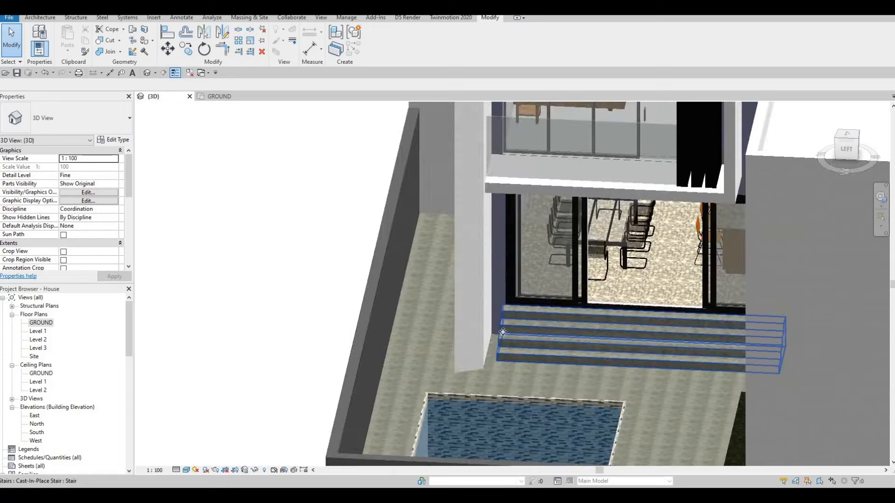
# - Edit the pool-side stair and widen its run to 5200 mm by extending the end beside the outdoor counter to grid line A
pyautogui.click(509, 327)
pyautogui.scroll(3, 503, 323)
pyautogui.press('Escape')
pyautogui.click(501, 323)
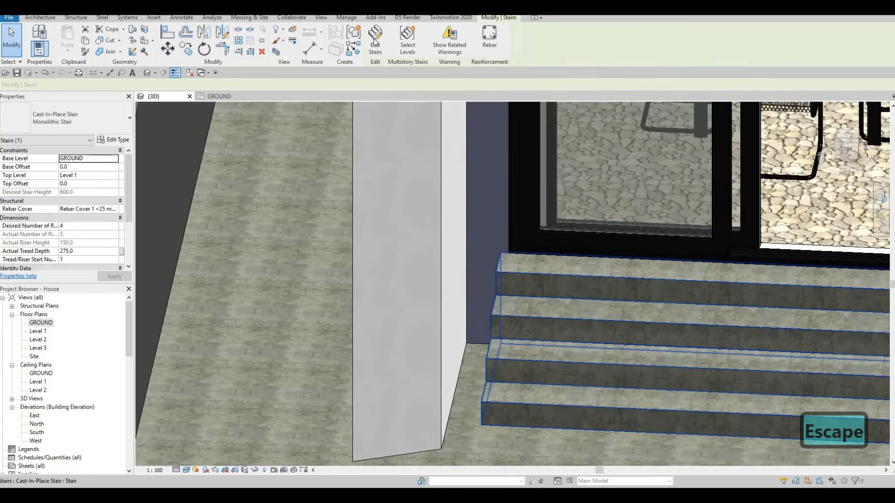
pyautogui.doubleClick(493, 303)
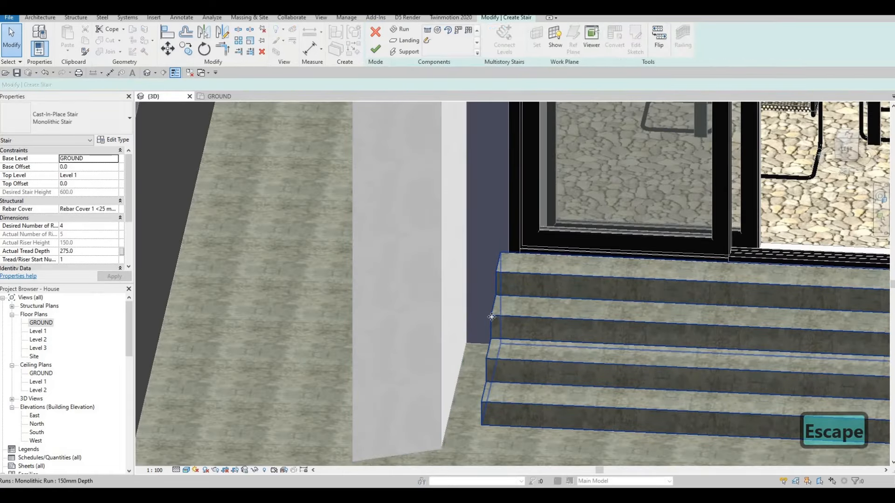
pyautogui.click(492, 304)
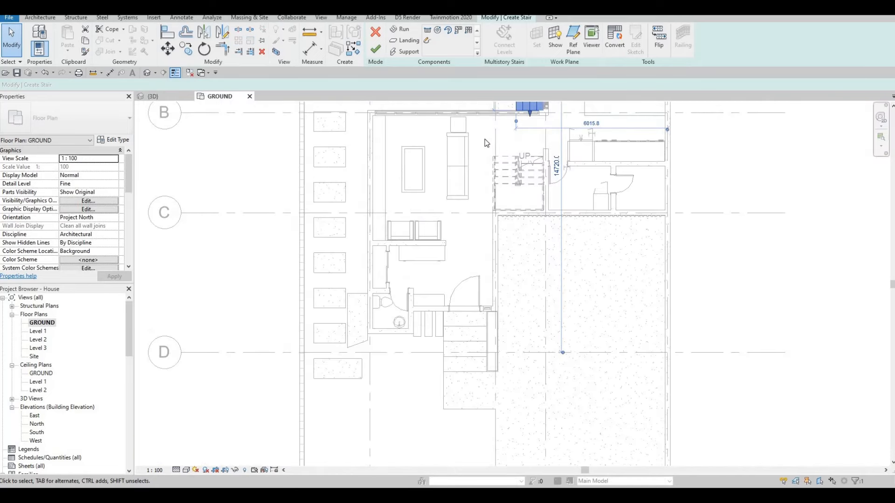
pyautogui.moveTo(485, 143); pyautogui.dragTo(411, 366, button='middle')
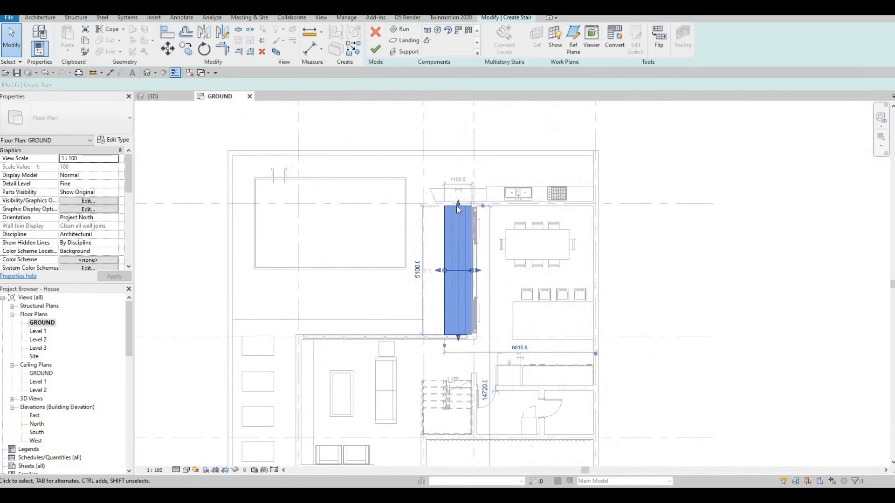
pyautogui.scroll(2, 432, 268)
pyautogui.scroll(3, 438, 251)
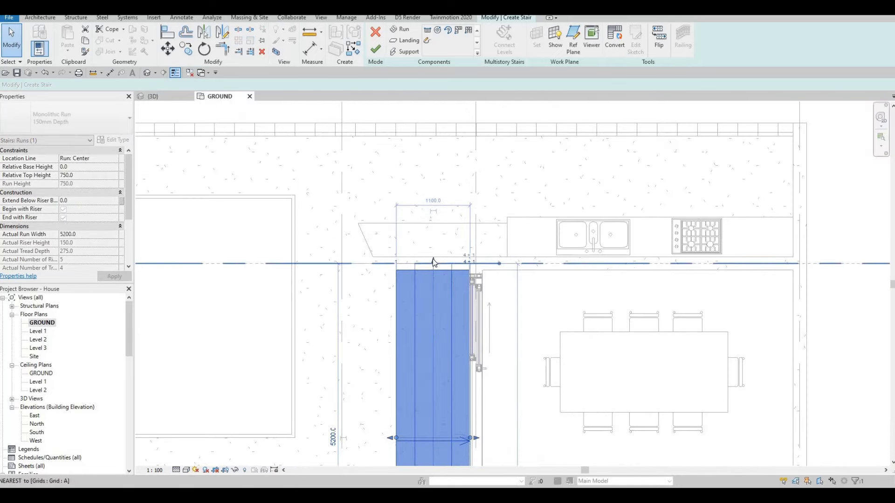
pyautogui.press('Escape')
# - Check the other end of the pool-side run against the living room wall and finish the stair edit
pyautogui.scroll(-2, 459, 267)
pyautogui.moveTo(458, 459); pyautogui.dragTo(459, 245, button='middle')
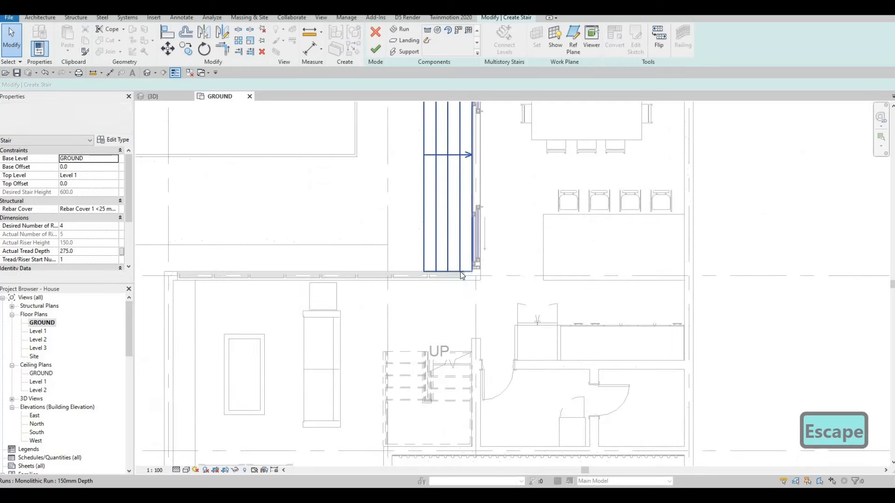
pyautogui.scroll(2, 460, 272)
pyautogui.scroll(3, 471, 272)
pyautogui.scroll(-1, 470, 266)
pyautogui.scroll(-3, 407, 143)
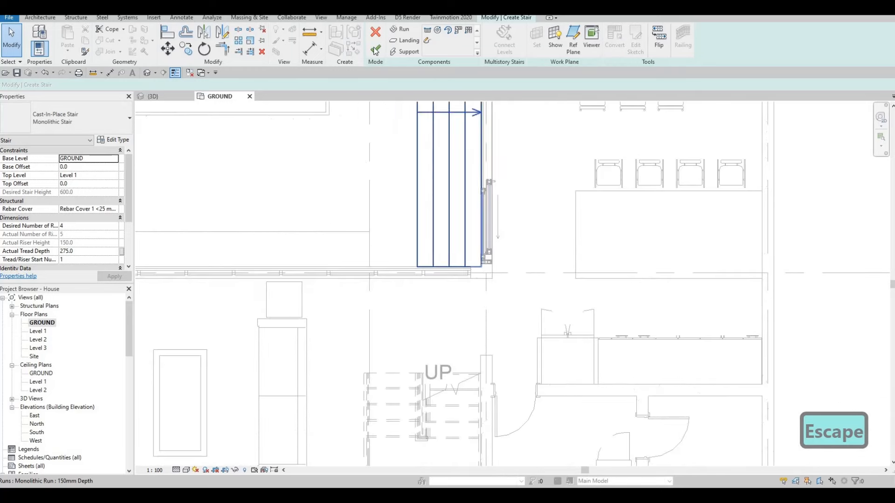
pyautogui.click(375, 49)
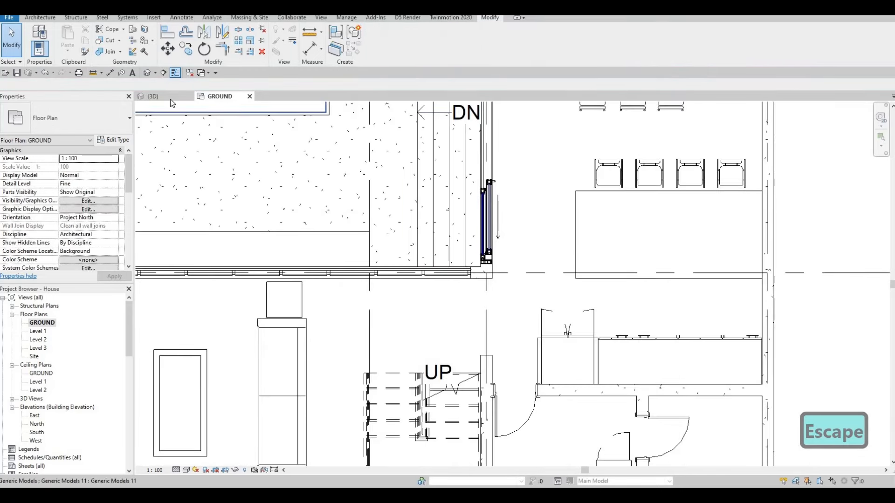
# - Return to the 3D view and look over the whole house from the front
pyautogui.click(170, 98)
pyautogui.keyDown('shift'); pyautogui.moveTo(294, 248); pyautogui.dragTo(332, 220, button='middle'); pyautogui.keyUp('shift')
pyautogui.scroll(-5, 383, 273)
pyautogui.keyDown('shift'); pyautogui.moveTo(368, 278); pyautogui.dragTo(470, 312, button='middle'); pyautogui.keyUp('shift')
pyautogui.scroll(1, 375, 304)
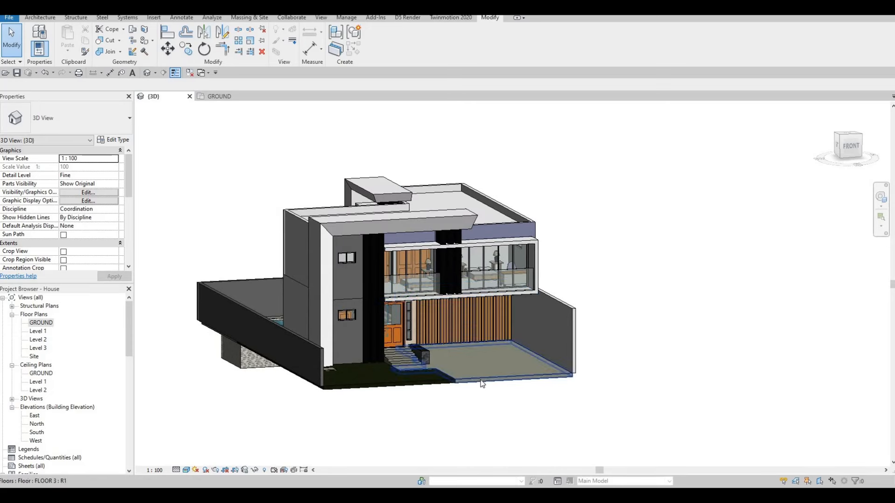